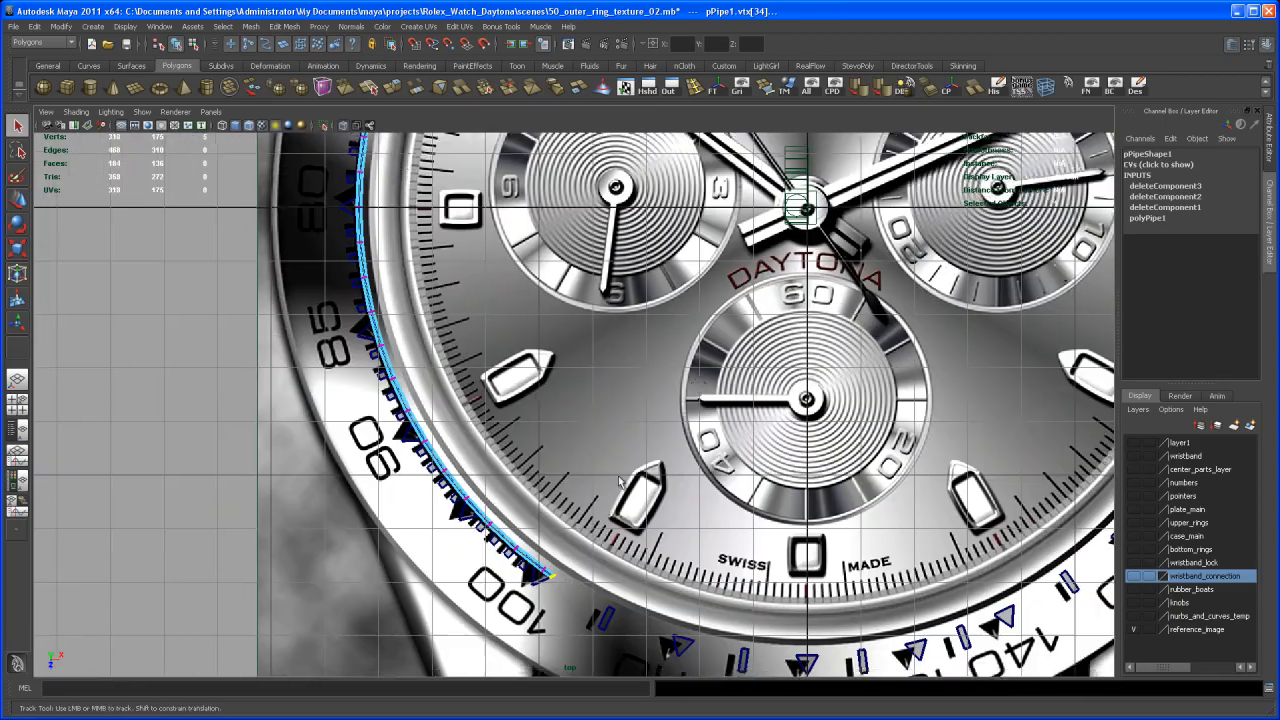
# Move the end vertices of the ring strip back to the right-hand edge of the triangle marker below the 60
pyautogui.keyDown('alt'); pyautogui.moveTo(758, 150); pyautogui.dragTo(645, 510, button='middle'); pyautogui.keyUp('alt')
pyautogui.keyDown('alt'); pyautogui.moveTo(645, 510); pyautogui.dragTo(728, 340, button='right'); pyautogui.keyUp('alt')
pyautogui.keyDown('alt'); pyautogui.moveTo(728, 340); pyautogui.dragTo(665, 437, button='middle'); pyautogui.keyUp('alt')
pyautogui.keyDown('alt'); pyautogui.moveTo(665, 437); pyautogui.dragTo(746, 353, button='right'); pyautogui.keyUp('alt')
pyautogui.keyDown('alt'); pyautogui.moveTo(746, 353); pyautogui.dragTo(625, 412, button='middle'); pyautogui.keyUp('alt')
pyautogui.keyDown('alt'); pyautogui.moveTo(625, 412); pyautogui.dragTo(722, 450, button='right'); pyautogui.keyUp('alt')
pyautogui.keyDown('alt'); pyautogui.moveTo(650, 458); pyautogui.dragTo(718, 479, button='middle'); pyautogui.keyUp('alt')
pyautogui.keyDown('alt'); pyautogui.moveTo(718, 479); pyautogui.dragTo(812, 560, button='right'); pyautogui.keyUp('alt')
pyautogui.keyDown('alt'); pyautogui.moveTo(668, 457); pyautogui.dragTo(651, 397, button='middle'); pyautogui.keyUp('alt')
pyautogui.keyDown('alt'); pyautogui.moveTo(651, 397); pyautogui.dragTo(800, 422, button='right'); pyautogui.keyUp('alt')
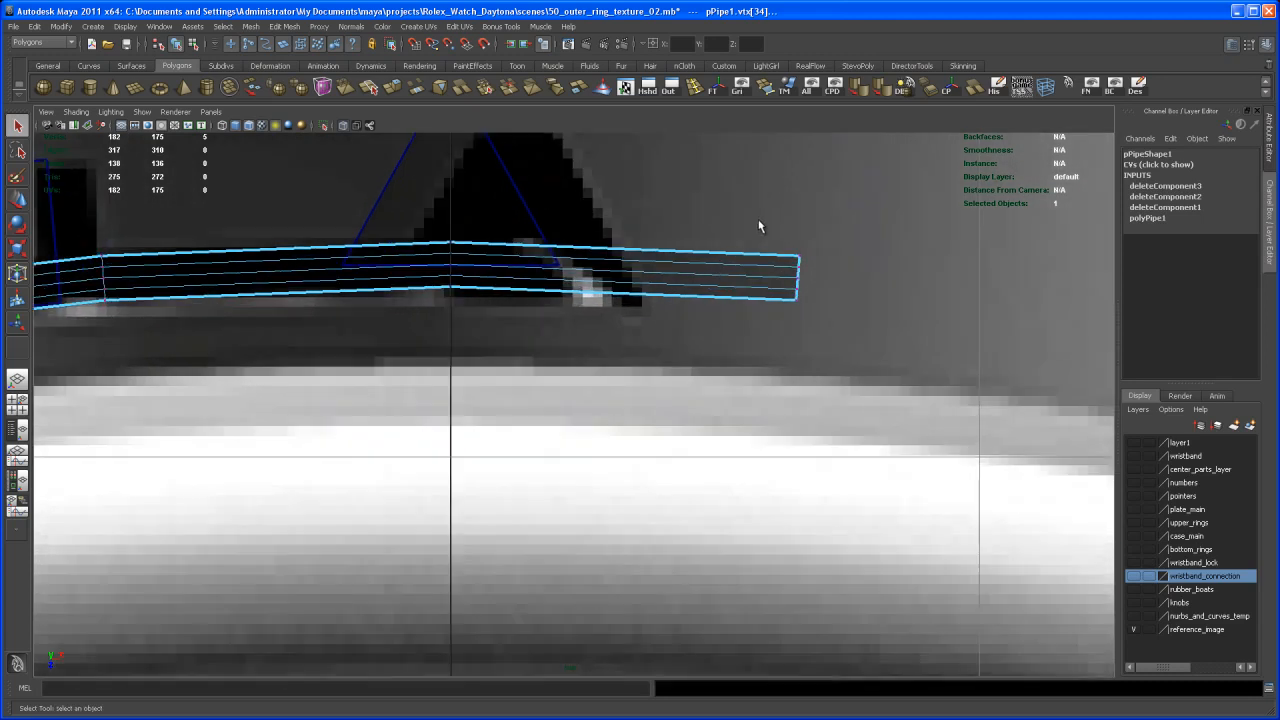
pyautogui.moveTo(760, 213); pyautogui.dragTo(820, 318)
pyautogui.press('w')
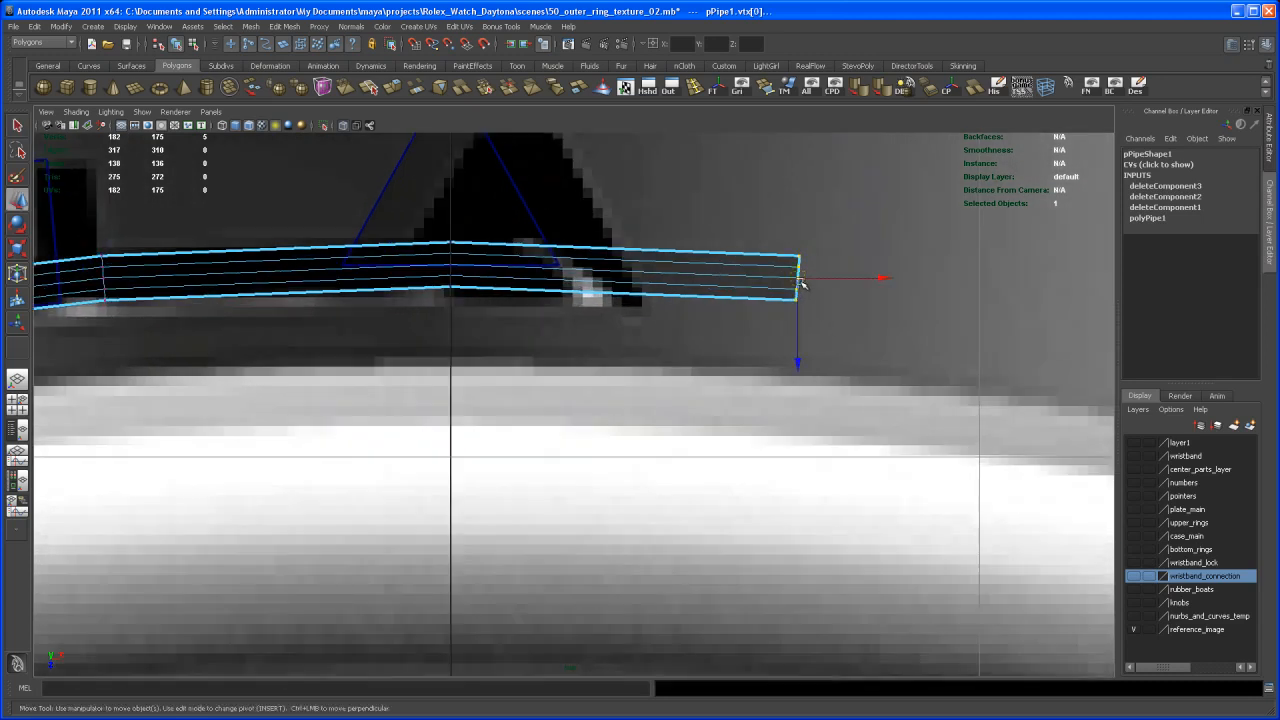
pyautogui.moveTo(888, 278); pyautogui.dragTo(680, 277)
pyautogui.keyDown('alt'); pyautogui.moveTo(680, 277); pyautogui.dragTo(702, 334, button='right'); pyautogui.keyUp('alt')
pyautogui.moveTo(663, 318); pyautogui.dragTo(610, 290)
pyautogui.keyDown('alt'); pyautogui.moveTo(614, 296); pyautogui.dragTo(624, 330, button='middle'); pyautogui.keyUp('alt')
pyautogui.keyDown('alt'); pyautogui.moveTo(650, 380); pyautogui.dragTo(706, 410, button='right'); pyautogui.keyUp('alt')
pyautogui.moveTo(636, 291); pyautogui.dragTo(638, 305)
# Rotate the strip's end vertices to slant them like the triangle's side, and shift them onto that side
pyautogui.press('e')
pyautogui.moveTo(756, 232); pyautogui.dragTo(704, 190)
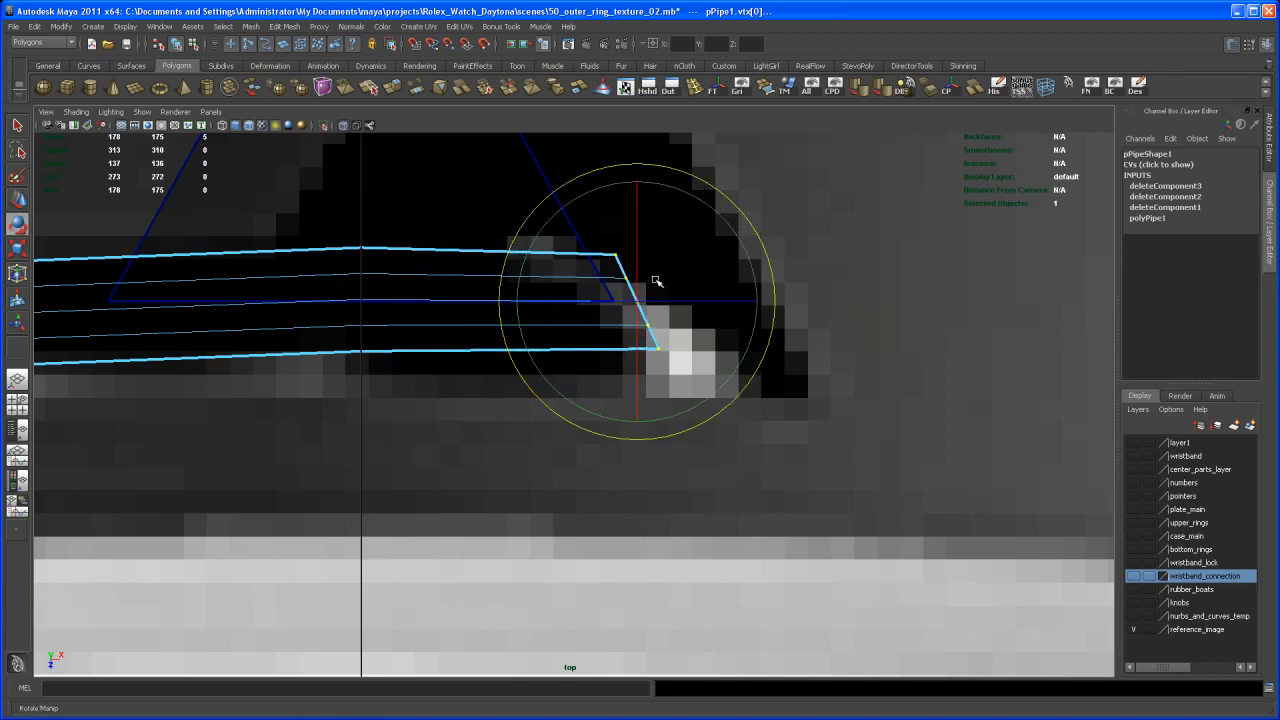
pyautogui.press('w')
pyautogui.moveTo(638, 304); pyautogui.dragTo(610, 307)
# Fine-tune the rotation and position of the end vertices so the strip's end lines up with the triangle's slanted edge
pyautogui.keyDown('alt'); pyautogui.moveTo(600, 290); pyautogui.dragTo(800, 388, button='right'); pyautogui.keyUp('alt')
pyautogui.keyDown('alt'); pyautogui.moveTo(806, 388); pyautogui.dragTo(834, 543, button='middle'); pyautogui.keyUp('alt')
pyautogui.press('e')
pyautogui.moveTo(806, 314); pyautogui.dragTo(800, 309)
pyautogui.press('w')
pyautogui.moveTo(677, 372); pyautogui.dragTo(679, 369)
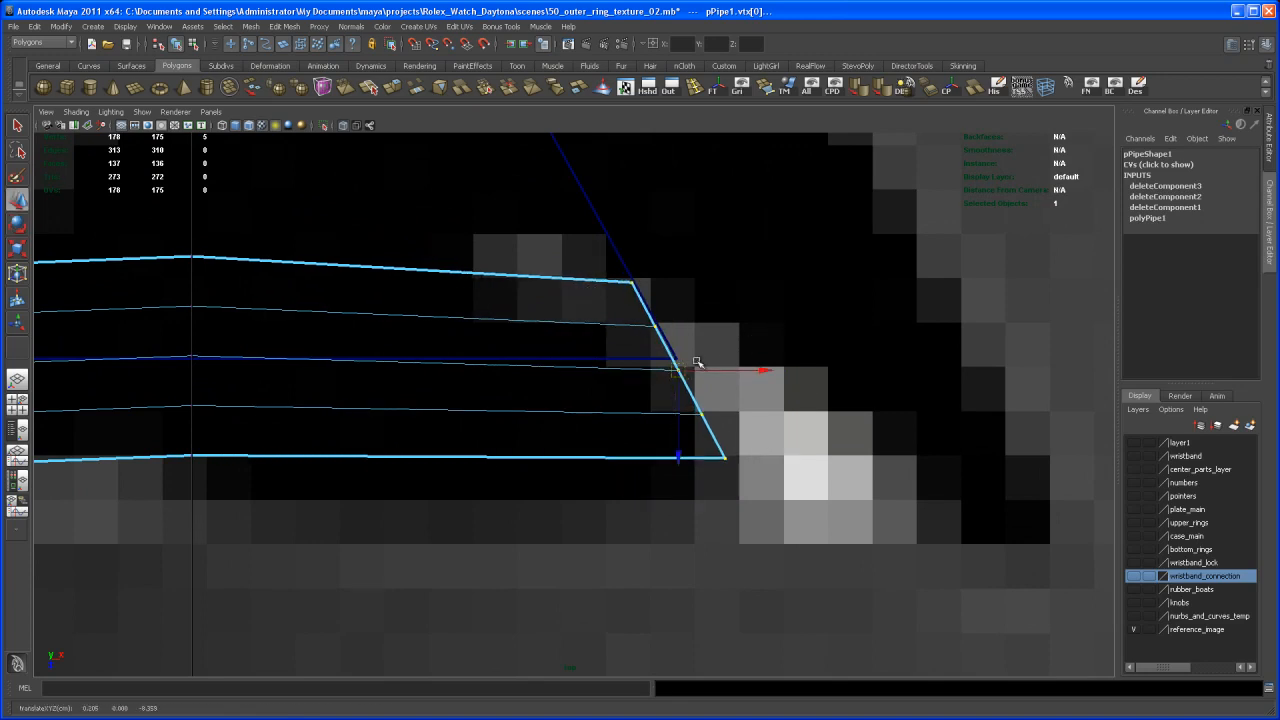
pyautogui.press('e')
pyautogui.moveTo(796, 296); pyautogui.dragTo(794, 294)
pyautogui.press('w')
pyautogui.moveTo(679, 369); pyautogui.dragTo(684, 372)
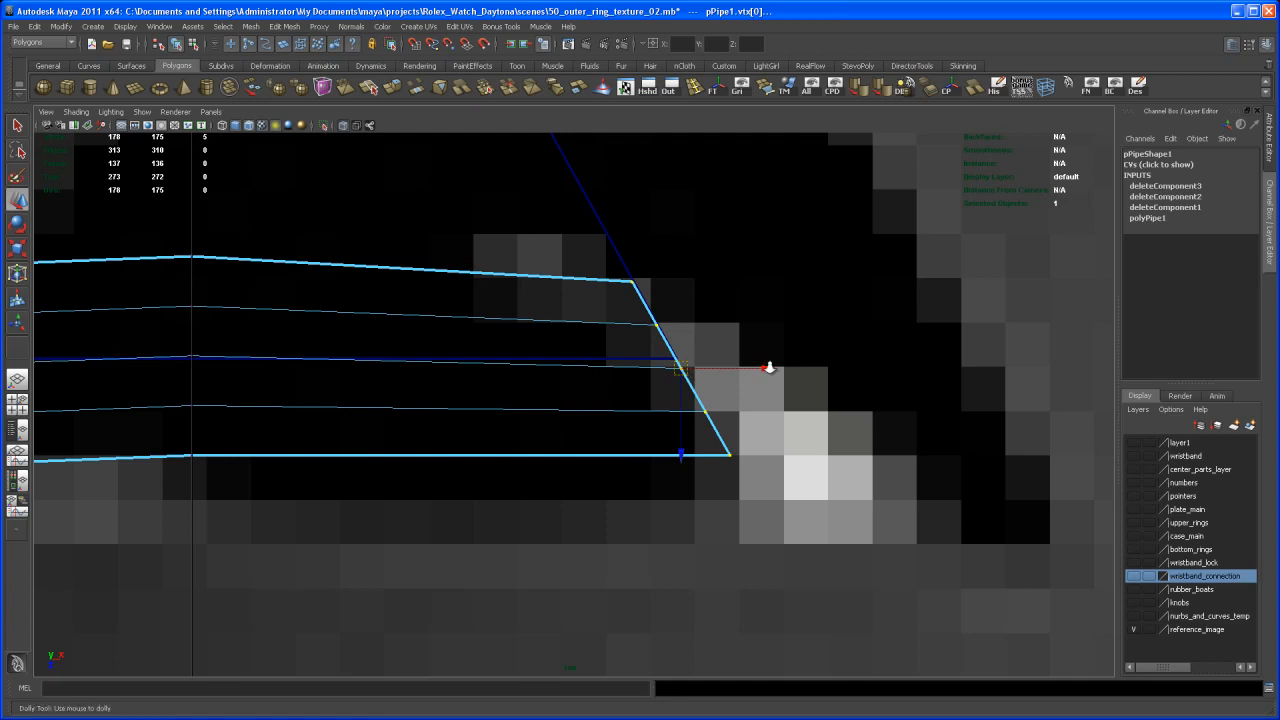
# Select the whole ring strip as an object in the perspective view and display it in smooth mesh preview
pyautogui.scroll(-5, 750, 360)
pyautogui.press('space')
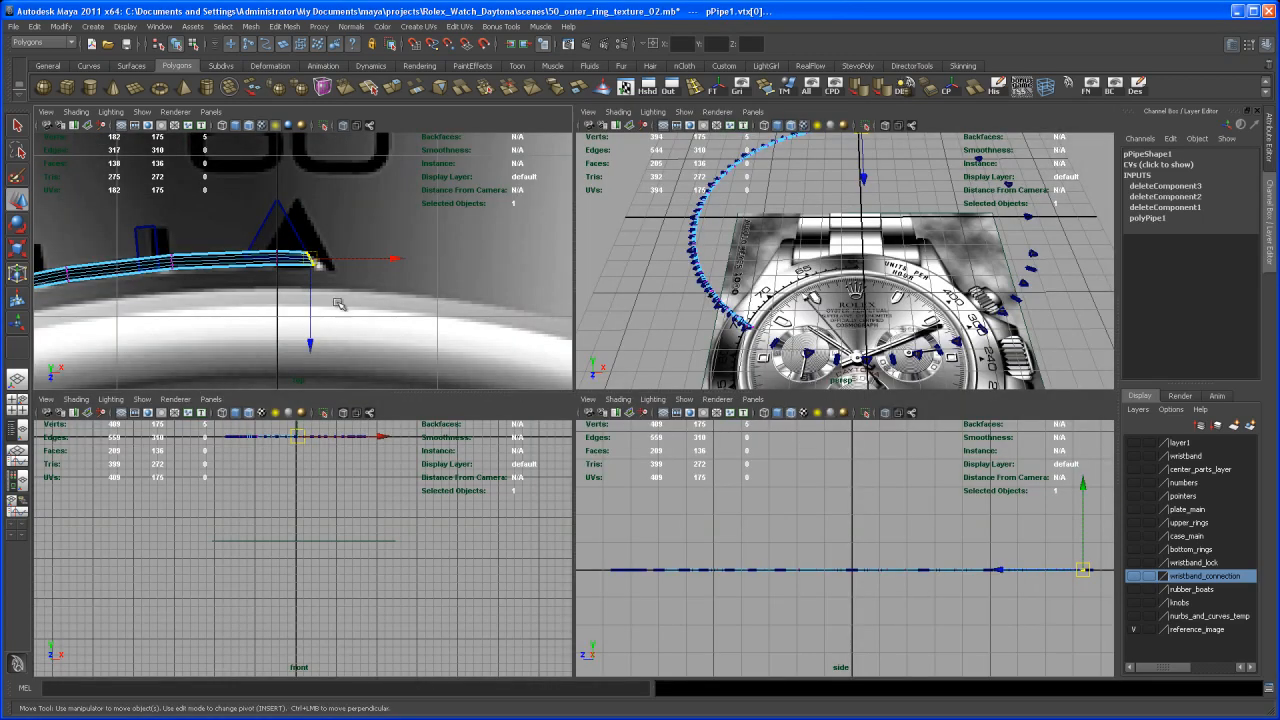
pyautogui.press('space')
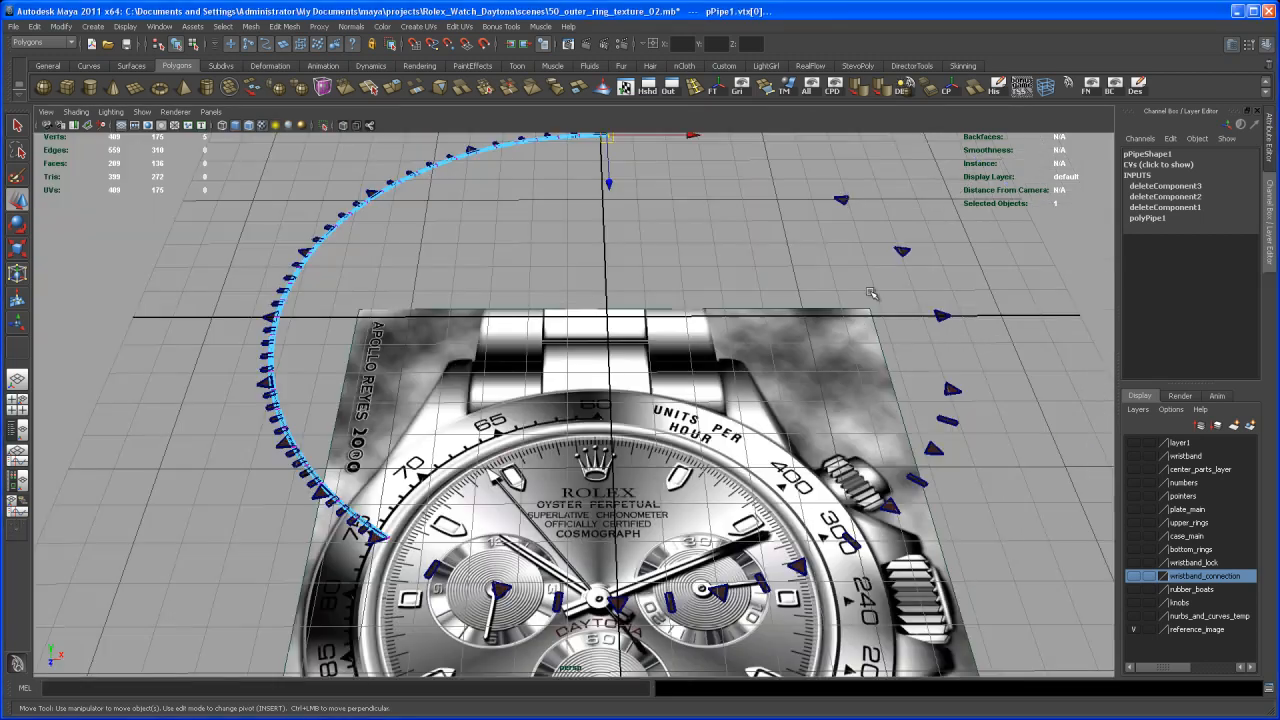
pyautogui.keyDown('alt'); pyautogui.moveTo(852, 353); pyautogui.dragTo(760, 368, button='right'); pyautogui.keyUp('alt')
pyautogui.keyDown('alt'); pyautogui.moveTo(760, 368); pyautogui.dragTo(748, 390, button='middle'); pyautogui.keyUp('alt')
pyautogui.keyDown('alt'); pyautogui.moveTo(748, 390); pyautogui.dragTo(765, 405); pyautogui.keyUp('alt')
pyautogui.keyDown('alt'); pyautogui.moveTo(690, 370); pyautogui.dragTo(733, 370, button='middle'); pyautogui.keyUp('alt')
pyautogui.keyDown('alt'); pyautogui.moveTo(733, 370); pyautogui.dragTo(718, 373); pyautogui.keyUp('alt')
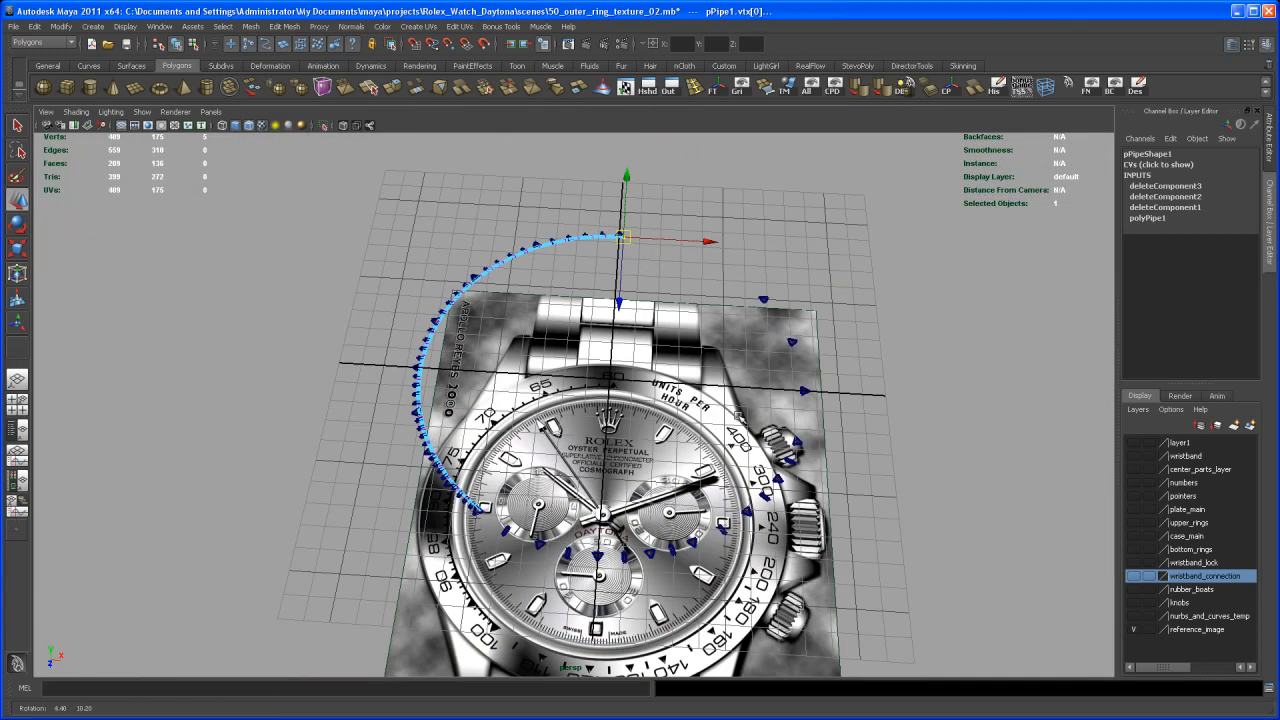
pyautogui.keyDown('alt'); pyautogui.moveTo(632, 343); pyautogui.dragTo(644, 374, button='middle'); pyautogui.keyUp('alt')
pyautogui.keyDown('alt'); pyautogui.moveTo(644, 374); pyautogui.dragTo(731, 329, button='right'); pyautogui.keyUp('alt')
pyautogui.keyDown('alt'); pyautogui.moveTo(731, 329); pyautogui.dragTo(720, 540, button='middle'); pyautogui.keyUp('alt')
pyautogui.keyDown('alt'); pyautogui.moveTo(720, 540); pyautogui.dragTo(724, 322, button='right'); pyautogui.keyUp('alt')
pyautogui.click(723, 336)
pyautogui.keyDown('alt'); pyautogui.moveTo(723, 349); pyautogui.dragTo(668, 395, button='middle'); pyautogui.keyUp('alt')
pyautogui.keyDown('alt'); pyautogui.moveTo(668, 395); pyautogui.dragTo(757, 463, button='right'); pyautogui.keyUp('alt')
pyautogui.keyDown('alt'); pyautogui.moveTo(757, 463); pyautogui.dragTo(670, 474, button='middle'); pyautogui.keyUp('alt')
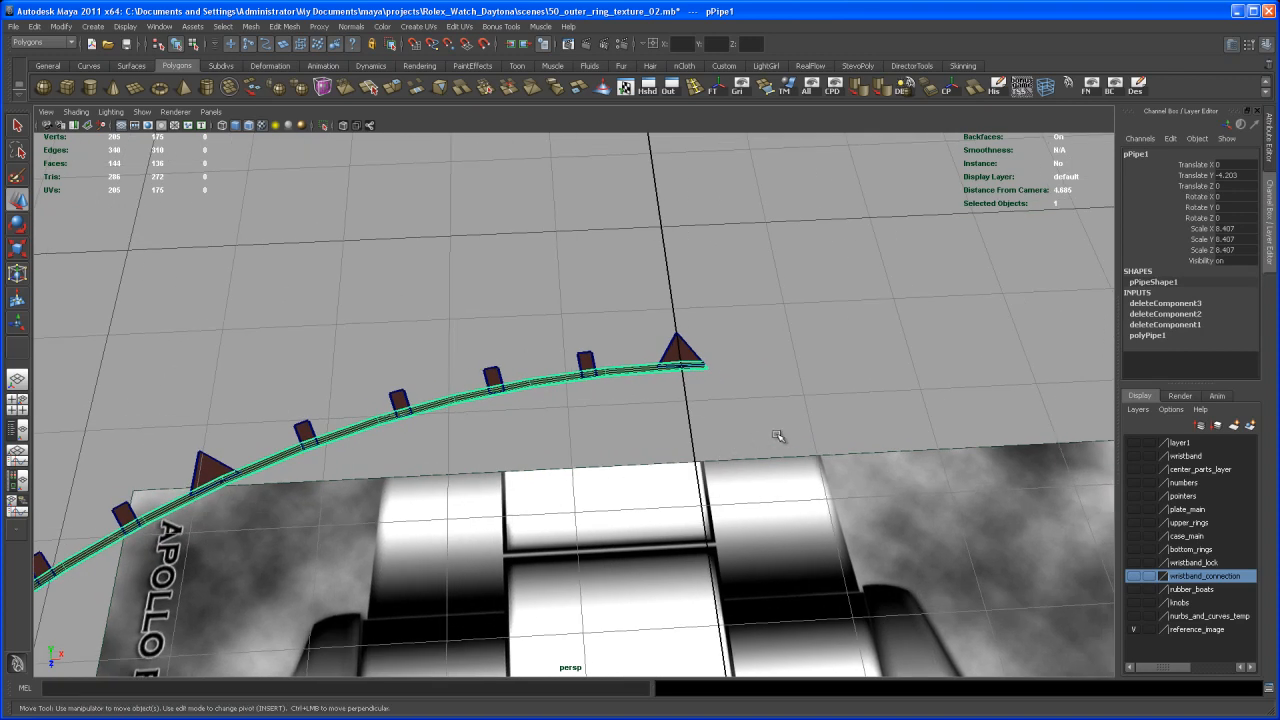
pyautogui.press('3')
# Examine both ends of the smoothed ring strip at vertex level, checking how they meet the triangle markers
pyautogui.keyDown('alt'); pyautogui.moveTo(697, 387); pyautogui.dragTo(880, 446, button='right'); pyautogui.keyUp('alt')
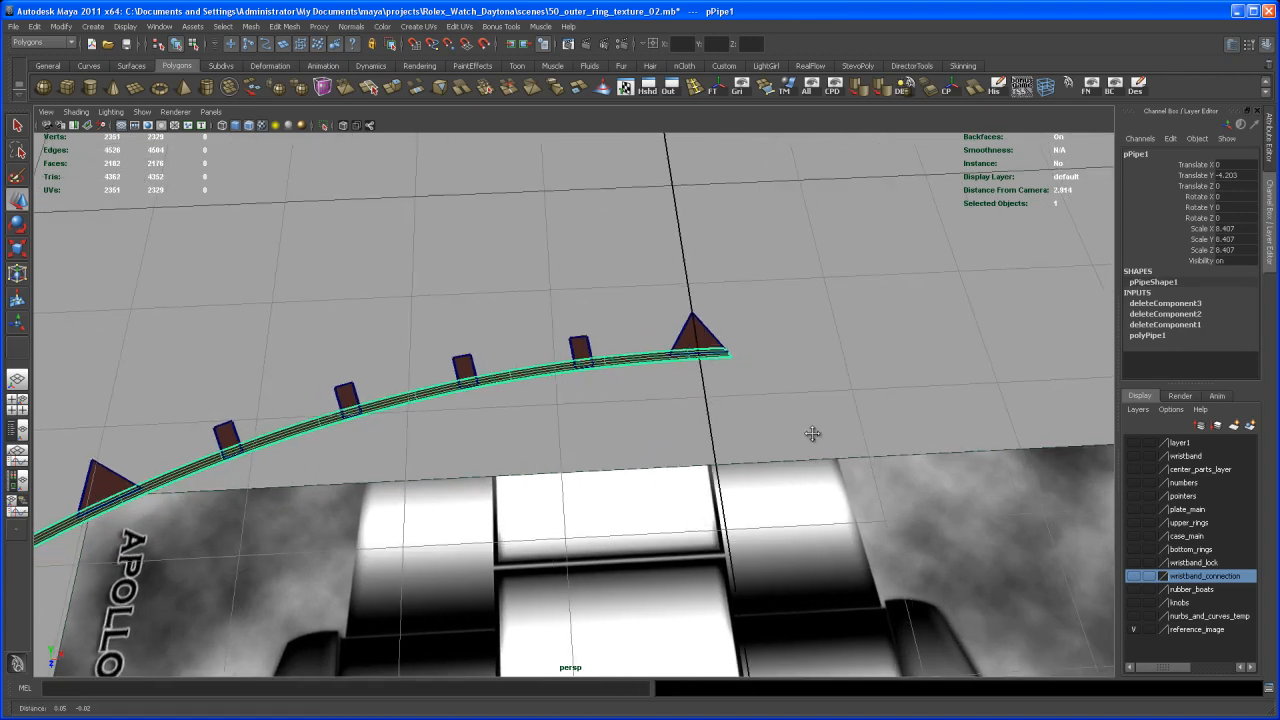
pyautogui.keyDown('alt'); pyautogui.moveTo(880, 446); pyautogui.dragTo(723, 426, button='middle'); pyautogui.keyUp('alt')
pyautogui.keyDown('alt'); pyautogui.moveTo(723, 426); pyautogui.dragTo(770, 436, button='right'); pyautogui.keyUp('alt')
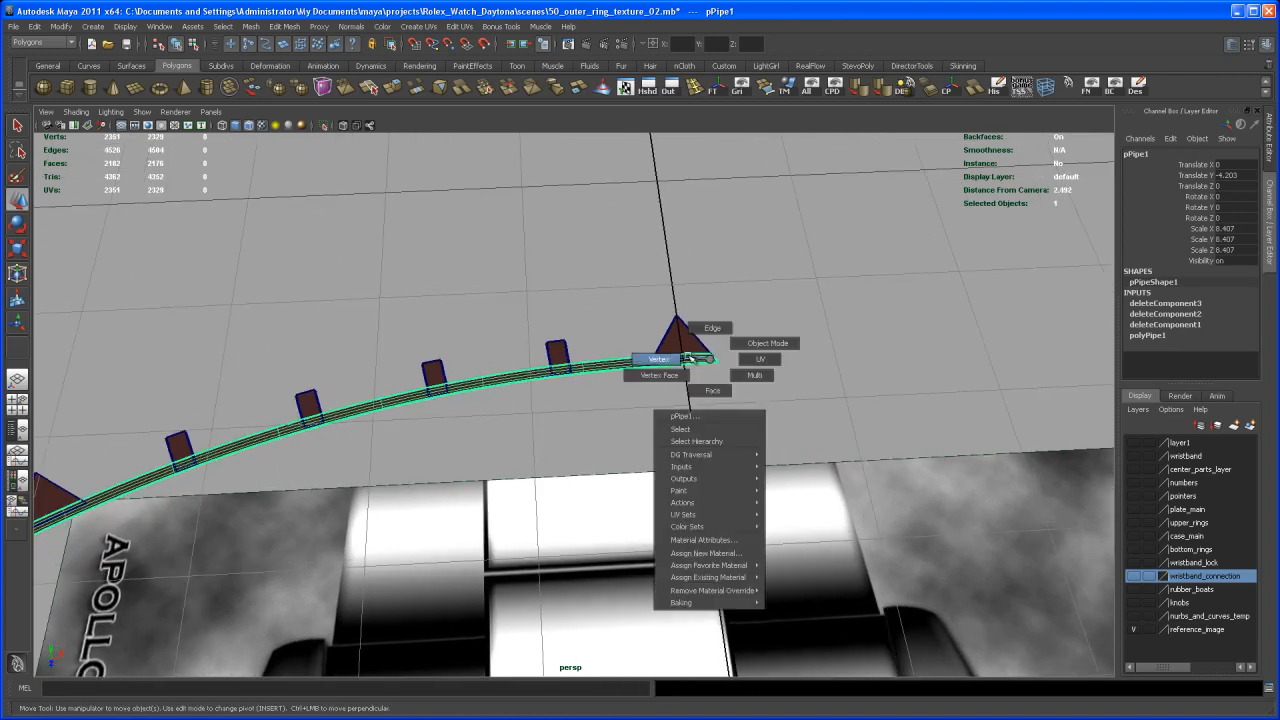
pyautogui.moveTo(705, 358); pyautogui.dragTo(658, 359, button='right')
pyautogui.keyDown('alt'); pyautogui.moveTo(761, 402); pyautogui.dragTo(739, 384); pyautogui.keyUp('alt')
pyautogui.press('f')
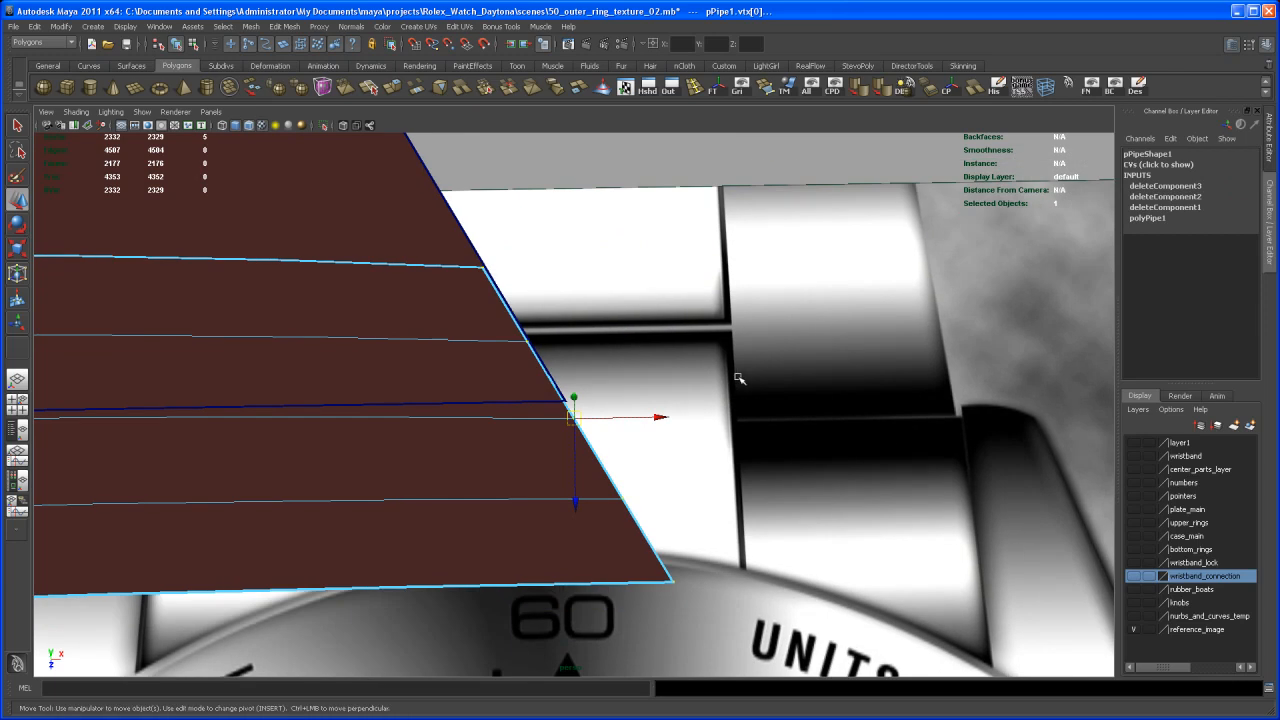
pyautogui.keyDown('alt'); pyautogui.moveTo(766, 389); pyautogui.dragTo(657, 406, button='right'); pyautogui.keyUp('alt')
pyautogui.keyDown('alt'); pyautogui.moveTo(657, 406); pyautogui.dragTo(660, 267, button='middle'); pyautogui.keyUp('alt')
pyautogui.keyDown('alt'); pyautogui.moveTo(757, 386); pyautogui.dragTo(497, 114, button='right'); pyautogui.keyUp('alt')
pyautogui.keyDown('alt'); pyautogui.moveTo(497, 114); pyautogui.dragTo(475, 24, button='middle'); pyautogui.keyUp('alt')
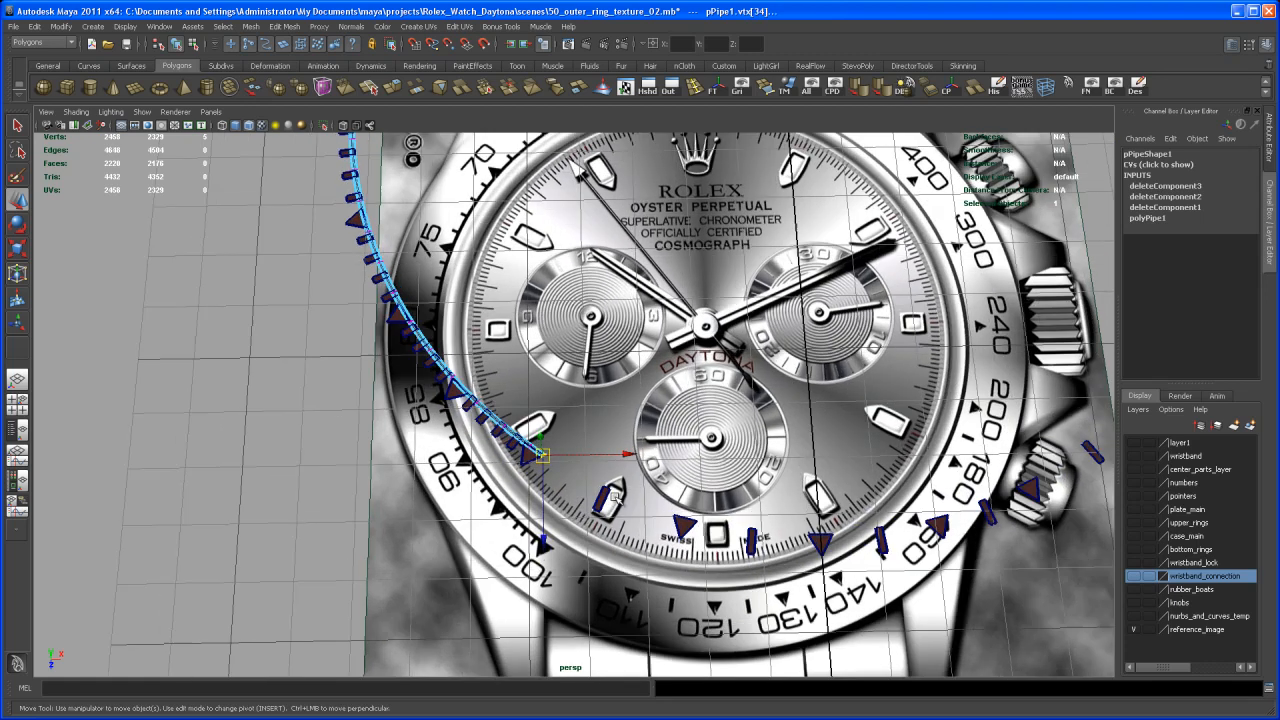
pyautogui.press('f')
pyautogui.keyDown('alt'); pyautogui.moveTo(724, 440); pyautogui.dragTo(920, 283, button='right'); pyautogui.keyUp('alt')
pyautogui.keyDown('alt'); pyautogui.moveTo(657, 440); pyautogui.dragTo(645, 424); pyautogui.keyUp('alt')
pyautogui.keyDown('alt'); pyautogui.moveTo(645, 424); pyautogui.dragTo(666, 393, button='middle'); pyautogui.keyUp('alt')
pyautogui.keyDown('alt'); pyautogui.moveTo(613, 320); pyautogui.dragTo(633, 365); pyautogui.keyUp('alt')
pyautogui.click(690, 237)
pyautogui.keyDown('alt'); pyautogui.moveTo(690, 237); pyautogui.dragTo(672, 346); pyautogui.keyUp('alt')
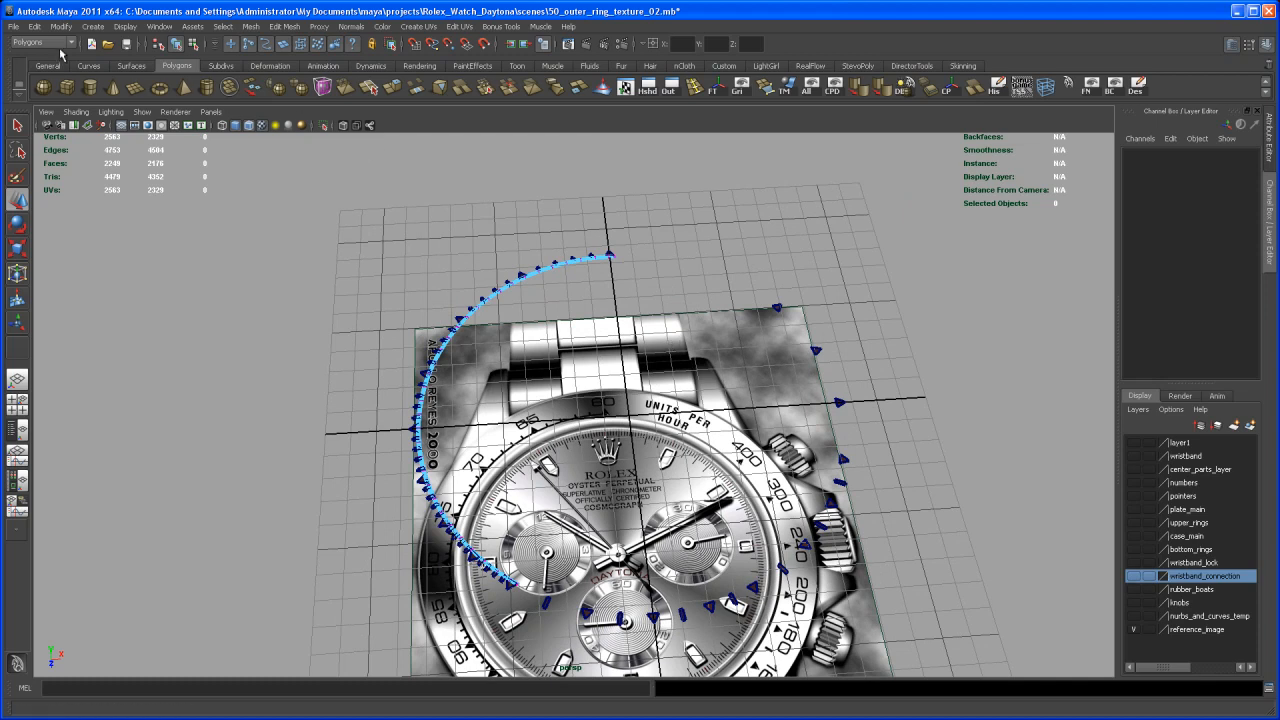
# Create the polygon text "60" in the MicrogrammaDMedExt font, with quads and a tessellation count of 1000
pyautogui.click(88, 26)
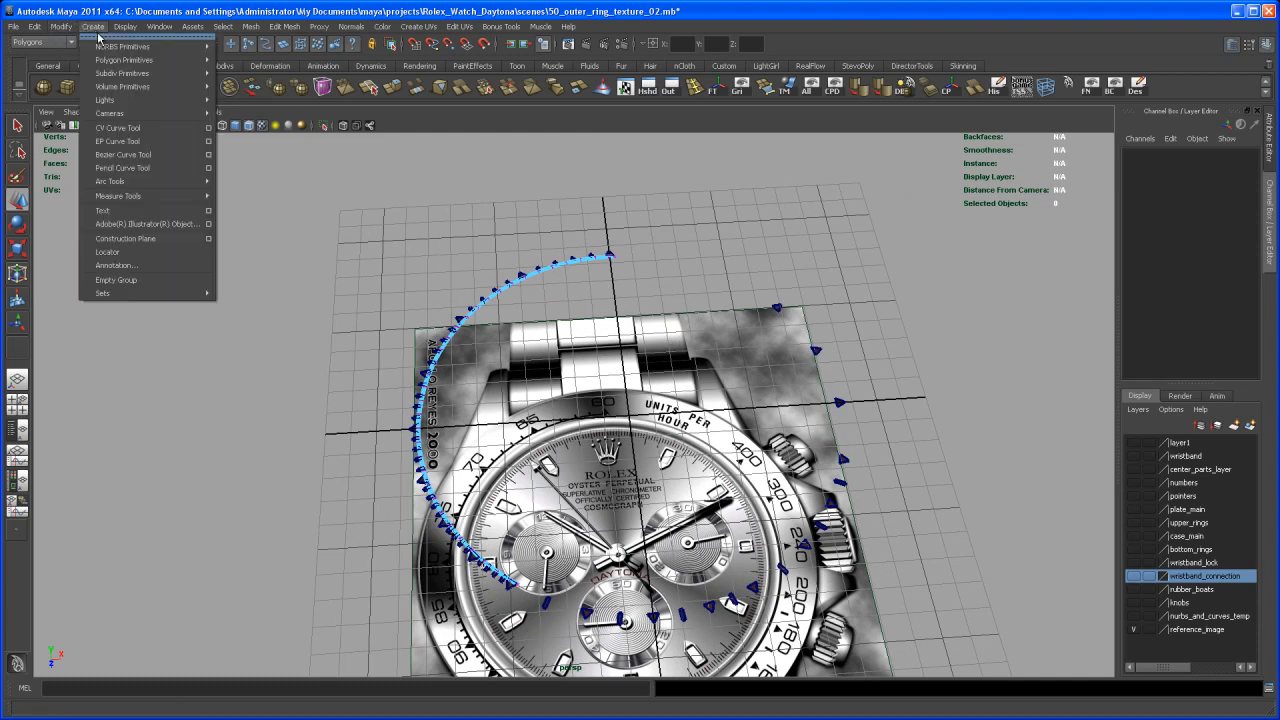
pyautogui.click(210, 211)
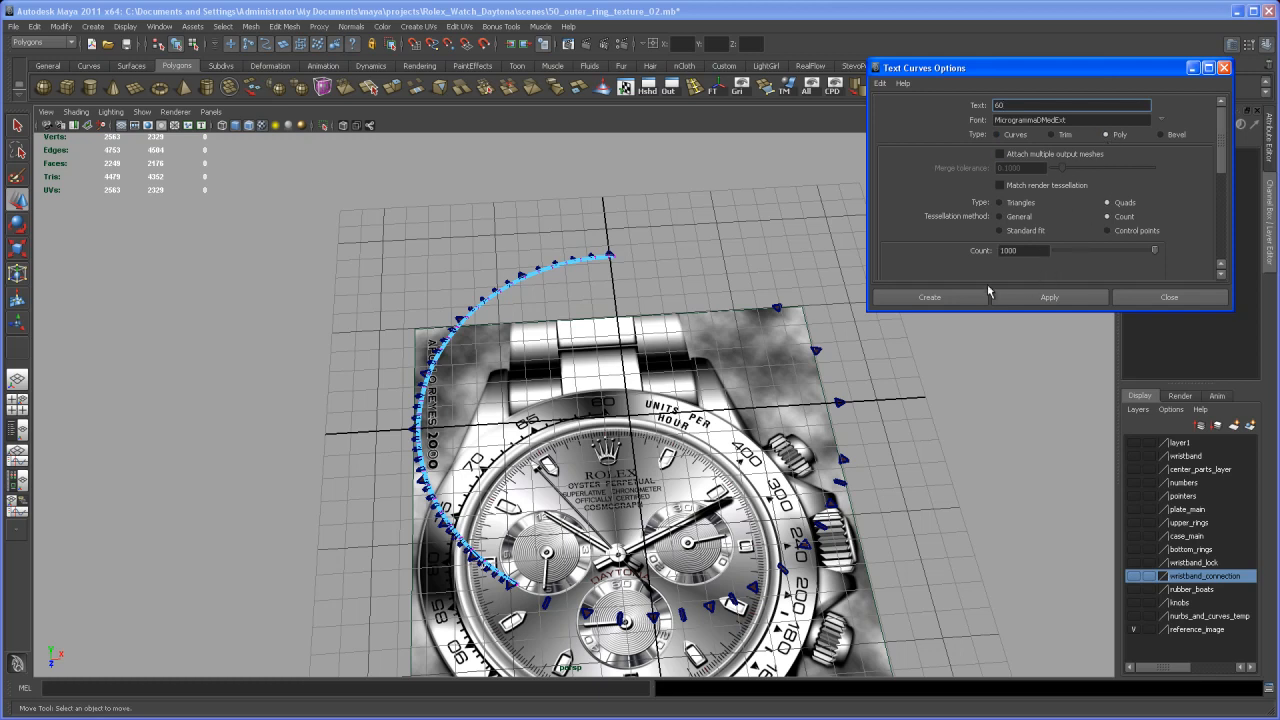
pyautogui.click(1034, 300)
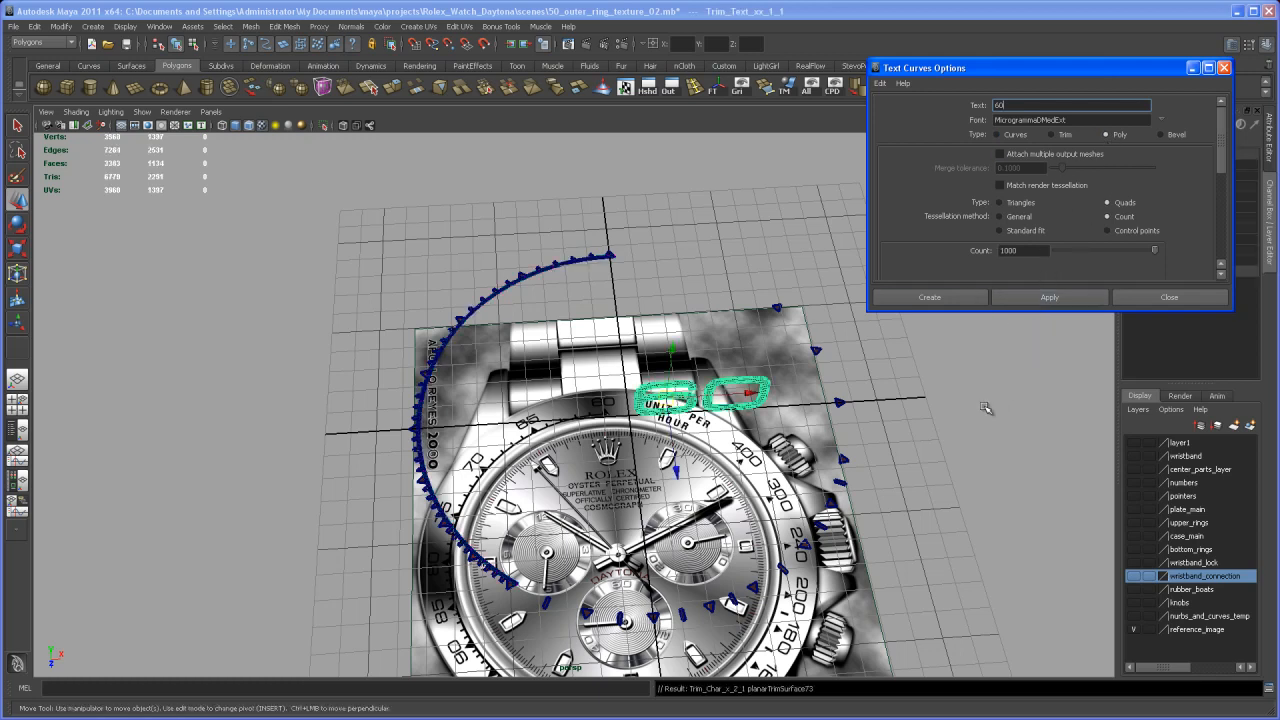
pyautogui.click(1145, 300)
# Group the two digit meshes of the 60 text
pyautogui.keyDown('alt'); pyautogui.moveTo(965, 395); pyautogui.dragTo(932, 377); pyautogui.keyUp('alt')
pyautogui.moveTo(773, 458); pyautogui.dragTo(720, 436)
pyautogui.moveTo(772, 470); pyautogui.dragTo(804, 462)
pyautogui.keyDown('alt'); pyautogui.moveTo(610, 440); pyautogui.dragTo(733, 430, button='right'); pyautogui.keyUp('alt')
pyautogui.hotkey('ctrl', 'g')
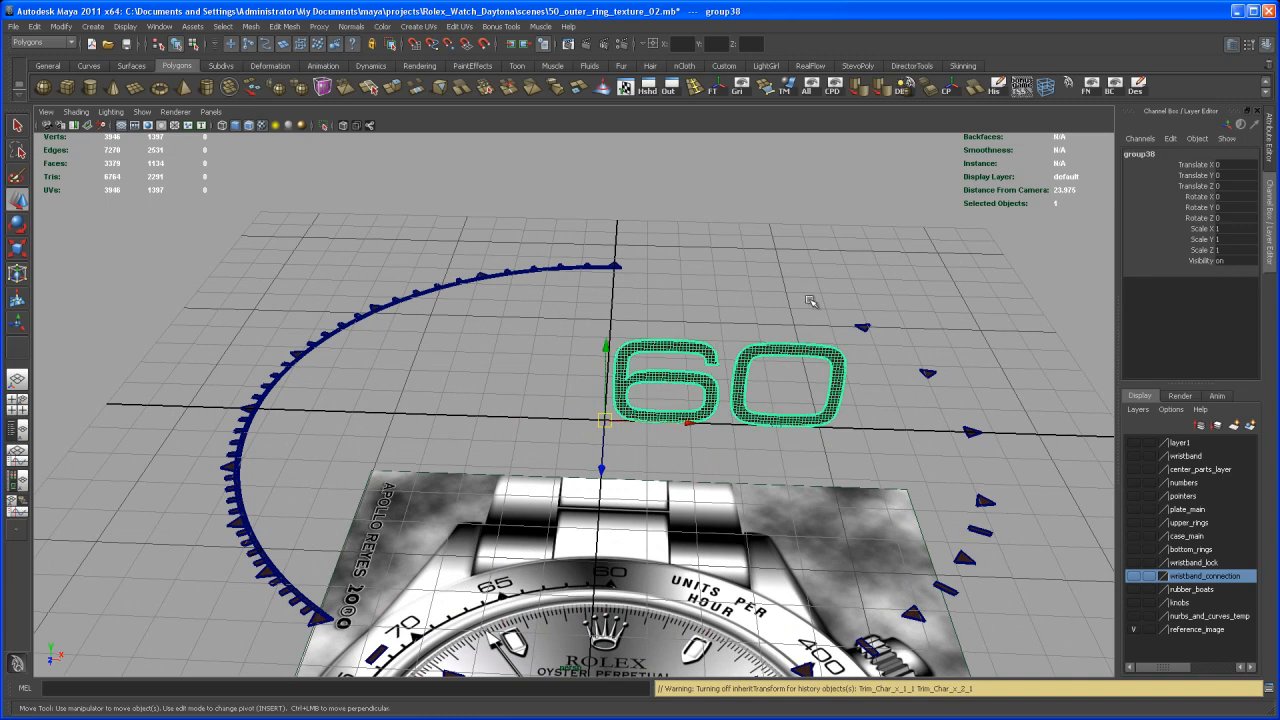
# Set the 60 group's X rotation to -90 about its centre, laying it flat over the watch reference
pyautogui.keyDown('alt'); pyautogui.moveTo(826, 374); pyautogui.dragTo(810, 405); pyautogui.keyUp('alt')
pyautogui.press('e')
pyautogui.moveTo(749, 360); pyautogui.dragTo(975, 273)
pyautogui.doubleClick(1234, 198)
pyautogui.write('-90')
# Move the 60 group in the top view toward the bezel's printed 60, to X -2.8 and Z -9.603
pyautogui.keyDown('alt'); pyautogui.moveTo(818, 358); pyautogui.dragTo(768, 490); pyautogui.keyUp('alt')
pyautogui.keyDown('alt'); pyautogui.moveTo(770, 490); pyautogui.dragTo(885, 505, button='right'); pyautogui.keyUp('alt')
pyautogui.keyDown('alt'); pyautogui.moveTo(885, 505); pyautogui.dragTo(745, 550, button='middle'); pyautogui.keyUp('alt')
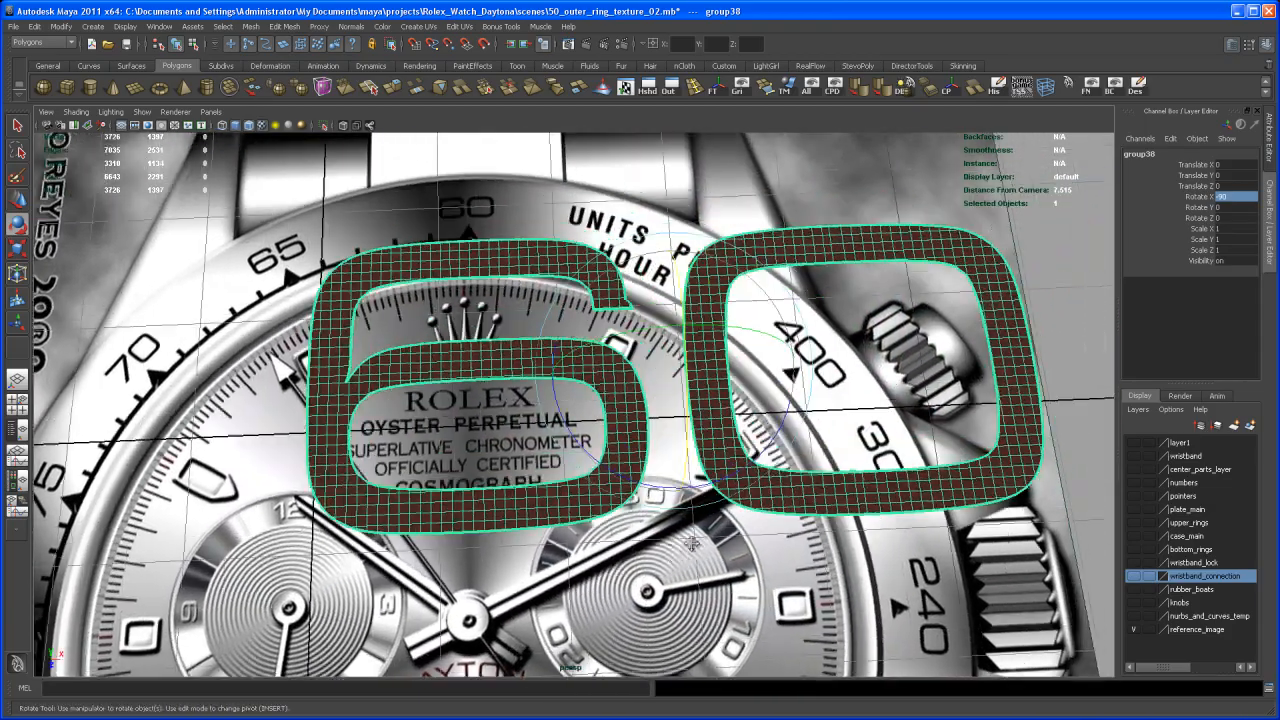
pyautogui.keyDown('alt'); pyautogui.moveTo(745, 550); pyautogui.dragTo(794, 576, button='right'); pyautogui.keyUp('alt')
pyautogui.keyDown('alt'); pyautogui.moveTo(659, 445); pyautogui.dragTo(645, 503, button='middle'); pyautogui.keyUp('alt')
pyautogui.keyDown('alt'); pyautogui.moveTo(645, 503); pyautogui.dragTo(728, 500, button='right'); pyautogui.keyUp('alt')
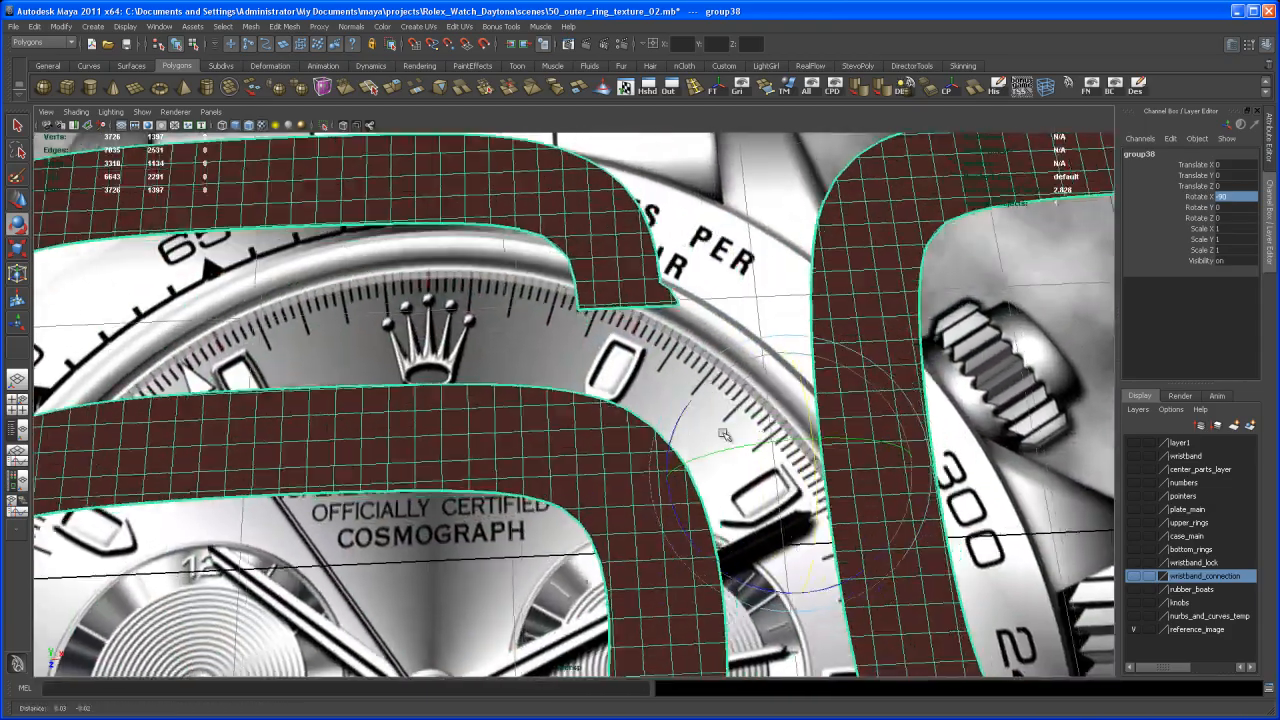
pyautogui.keyDown('alt'); pyautogui.moveTo(718, 446); pyautogui.dragTo(674, 486, button='middle'); pyautogui.keyUp('alt')
pyautogui.keyDown('alt'); pyautogui.moveTo(674, 486); pyautogui.dragTo(706, 464, button='right'); pyautogui.keyUp('alt')
pyautogui.press('w')
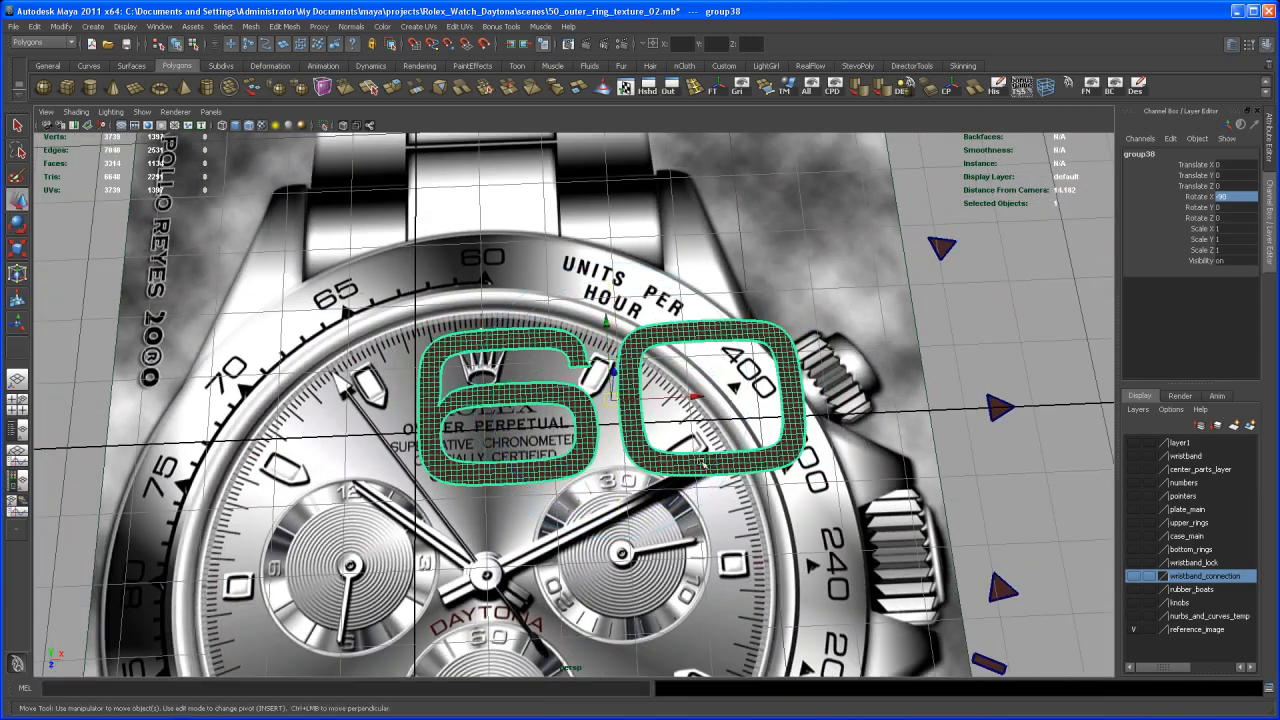
pyautogui.press('space')
pyautogui.press('space')
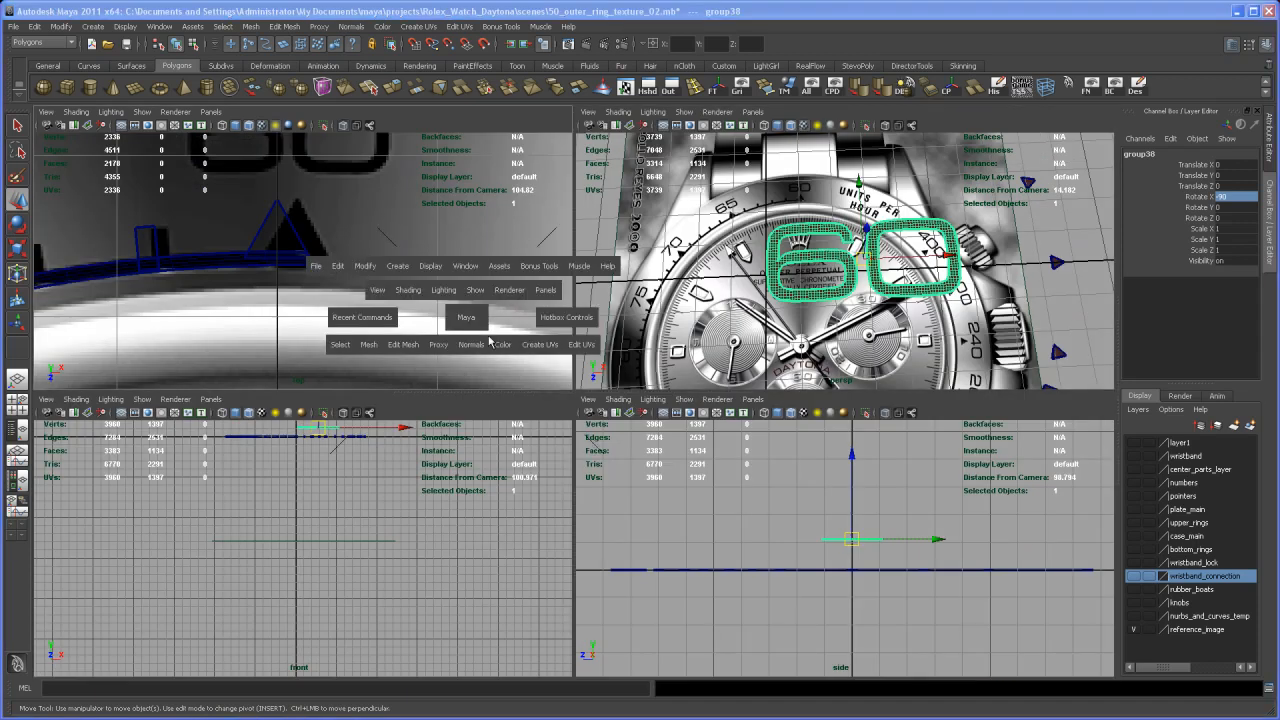
pyautogui.keyDown('alt'); pyautogui.moveTo(763, 443); pyautogui.dragTo(510, 387, button='right'); pyautogui.keyUp('alt')
pyautogui.keyDown('alt'); pyautogui.moveTo(510, 387); pyautogui.dragTo(566, 159, button='middle'); pyautogui.keyUp('alt')
pyautogui.keyDown('alt'); pyautogui.moveTo(686, 401); pyautogui.dragTo(601, 354, button='middle'); pyautogui.keyUp('alt')
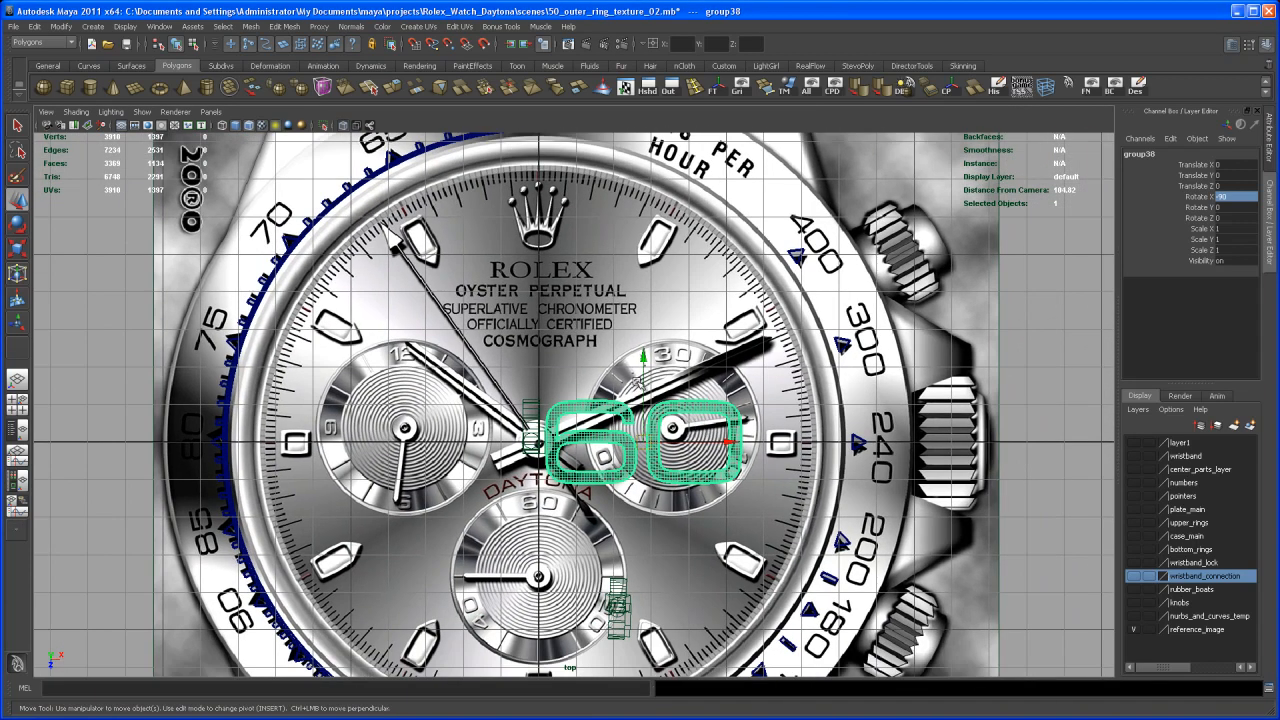
pyautogui.moveTo(775, 441); pyautogui.dragTo(623, 441)
pyautogui.moveTo(541, 360); pyautogui.dragTo(541, 136)
pyautogui.keyDown('alt'); pyautogui.moveTo(597, 240); pyautogui.dragTo(597, 475, button='middle'); pyautogui.keyUp('alt')
pyautogui.moveTo(538, 370); pyautogui.dragTo(540, 250)
# Scale the 60 group uniformly to 0.245 and shift it to Z -9.161 to match the printed 60
pyautogui.scroll(5, 691, 448)
pyautogui.scroll(4, 691, 448)
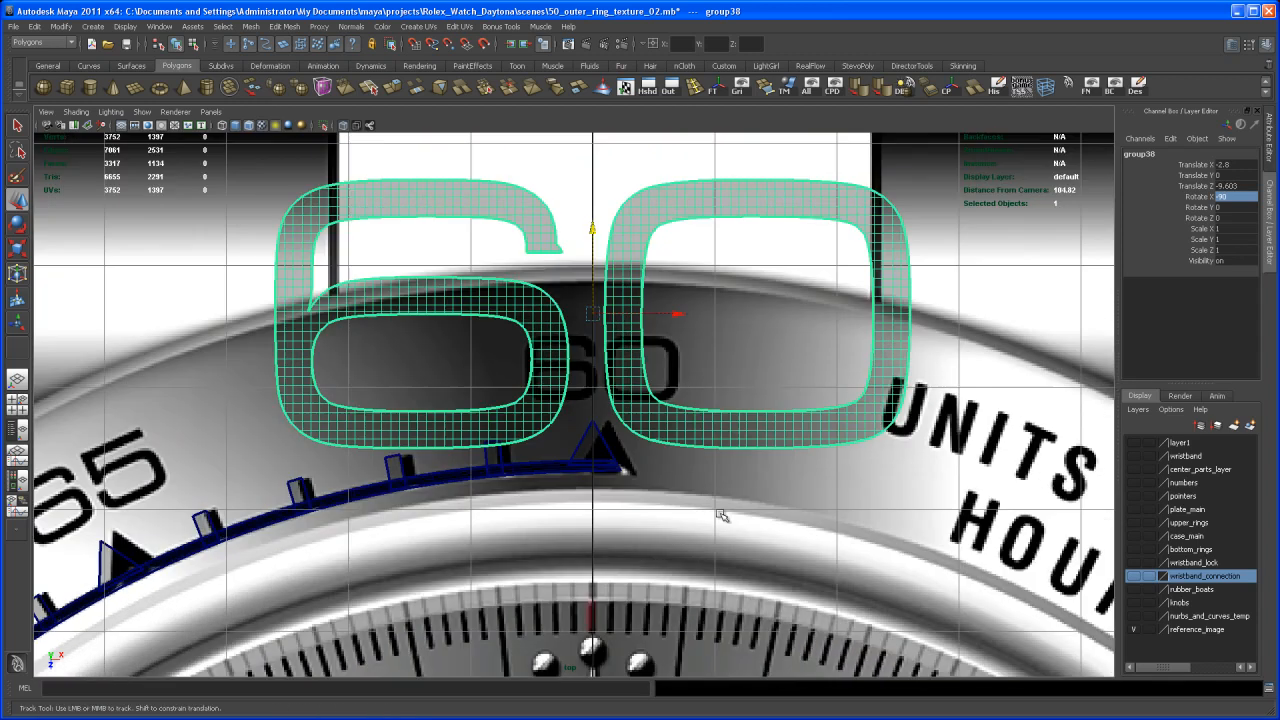
pyautogui.press('r')
pyautogui.moveTo(597, 352); pyautogui.dragTo(554, 405)
pyautogui.moveTo(596, 348); pyautogui.dragTo(602, 373)
pyautogui.press('w')
pyautogui.keyDown('alt'); pyautogui.moveTo(700, 480); pyautogui.dragTo(900, 515, button='right'); pyautogui.keyUp('alt')
pyautogui.keyDown('alt'); pyautogui.moveTo(706, 510); pyautogui.dragTo(840, 568, button='right'); pyautogui.keyUp('alt')
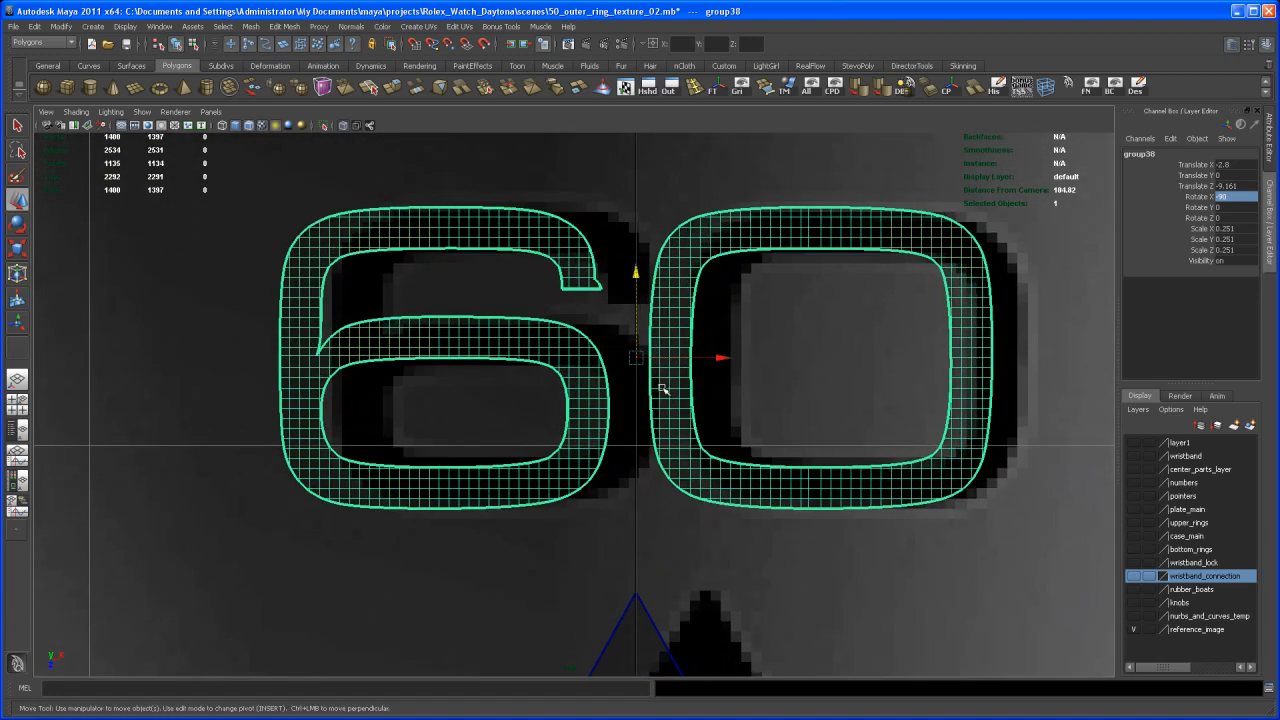
pyautogui.press('r')
pyautogui.moveTo(636, 357); pyautogui.dragTo(658, 374)
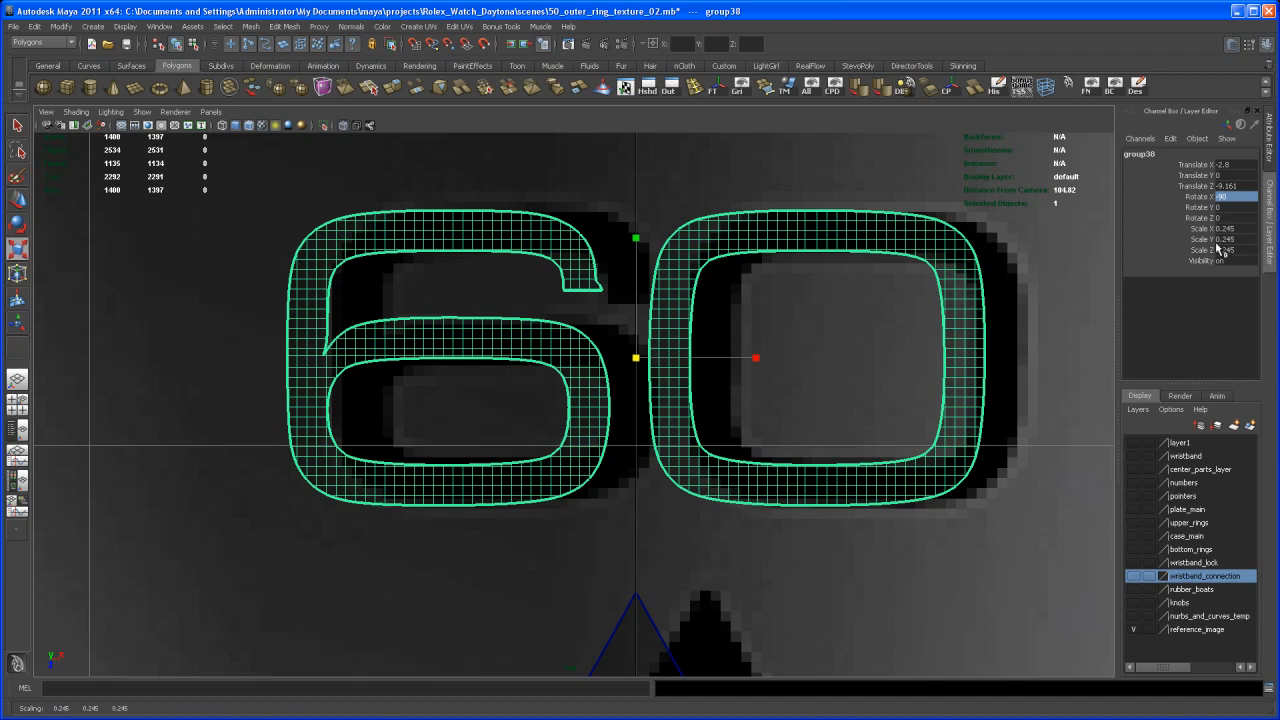
pyautogui.moveTo(1240, 229); pyautogui.dragTo(1240, 253)
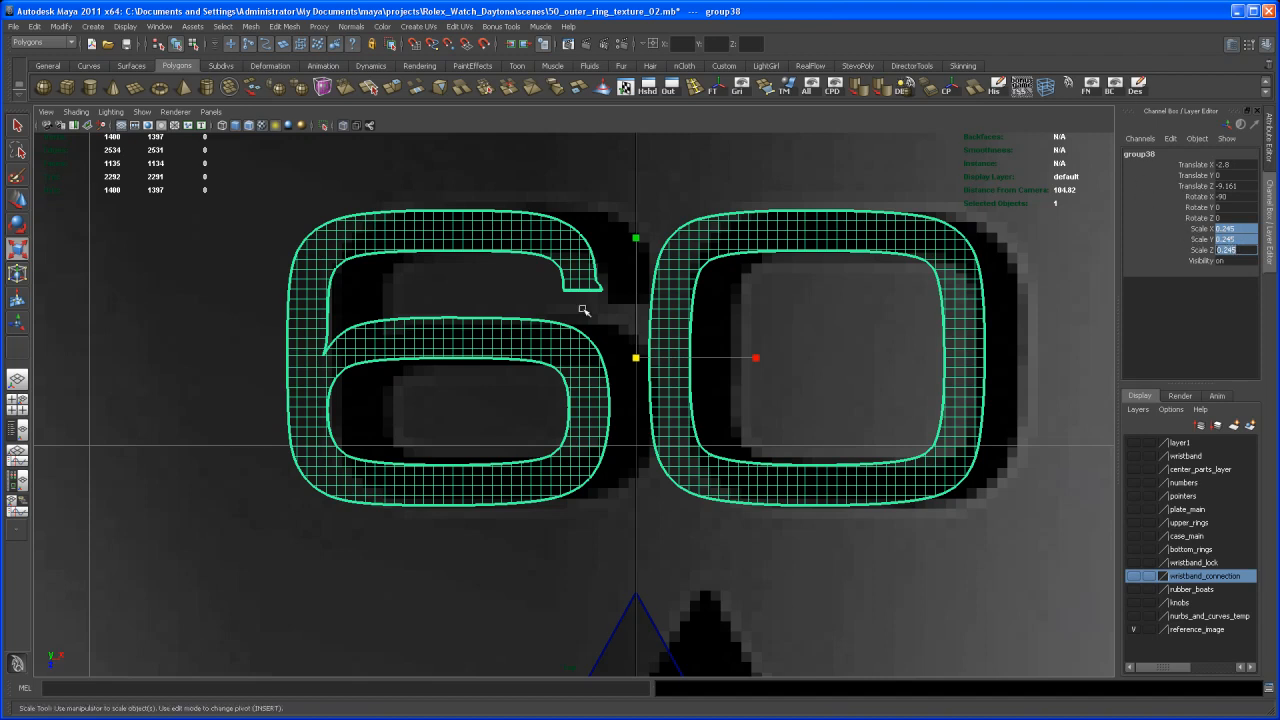
pyautogui.scroll(-5, 851, 368)
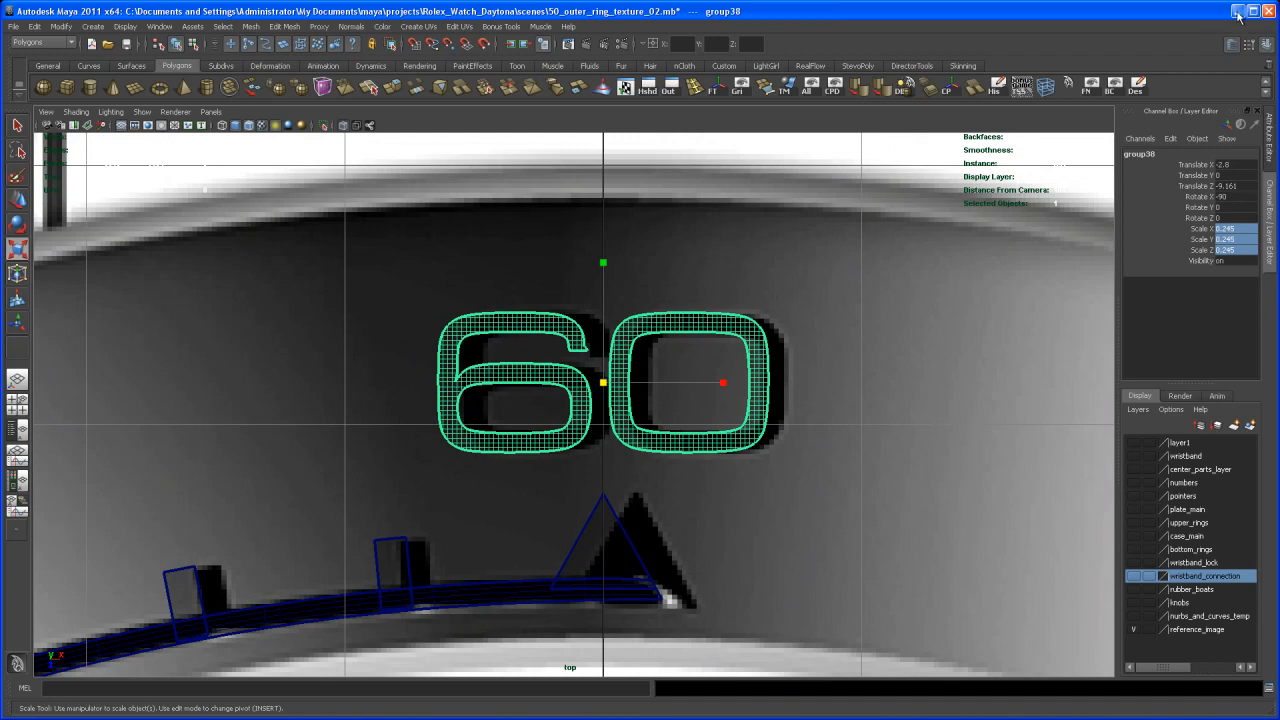
pyautogui.scroll(-6, 805, 355)
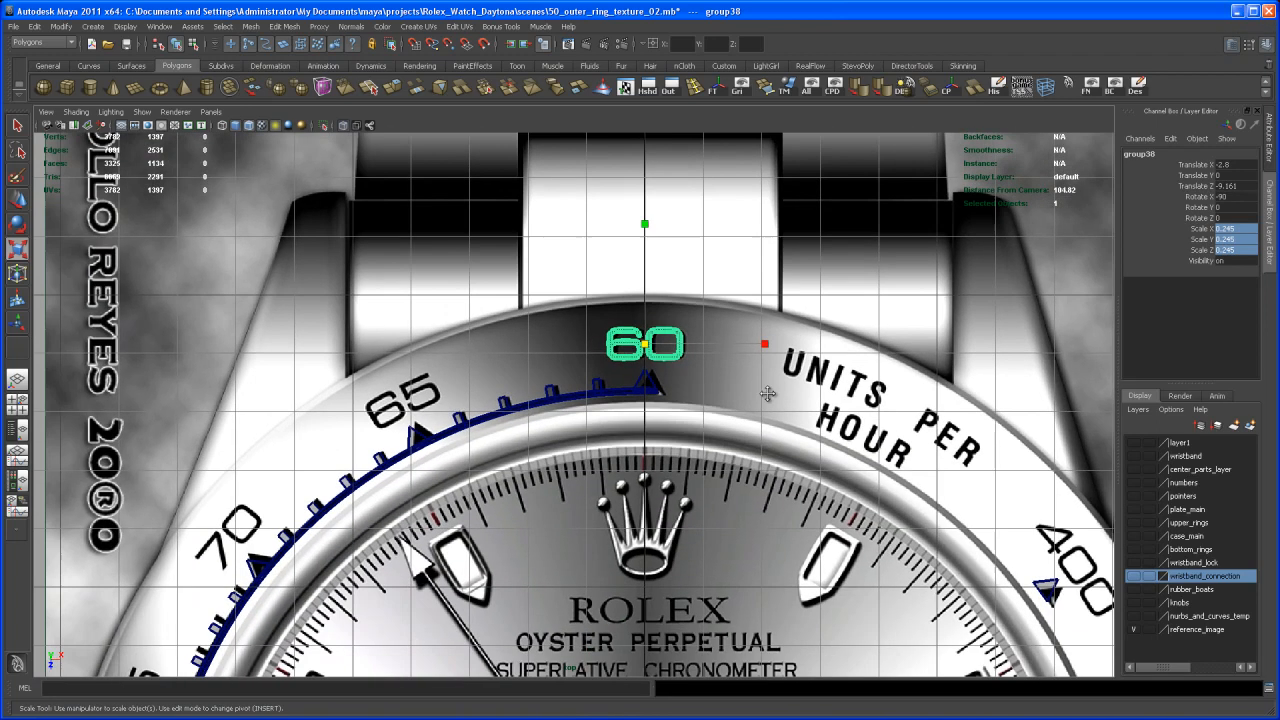
pyautogui.scroll(-6, 805, 355)
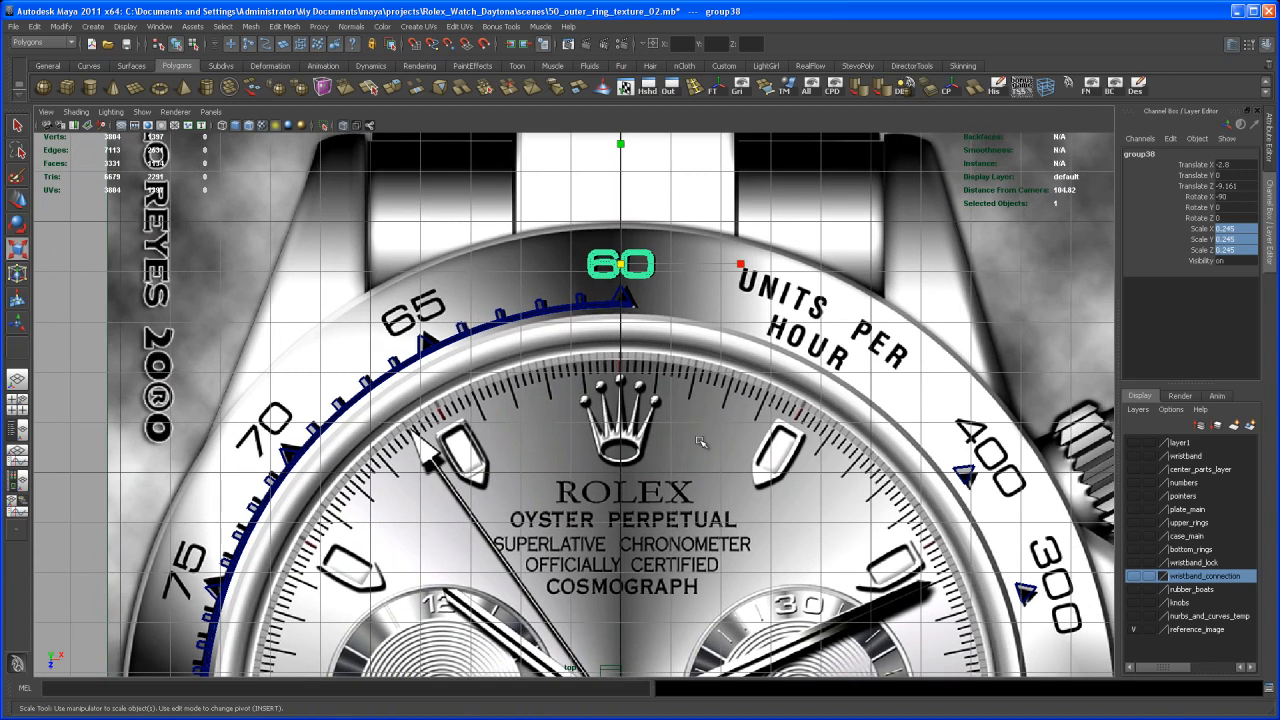
pyautogui.scroll(3, 661, 391)
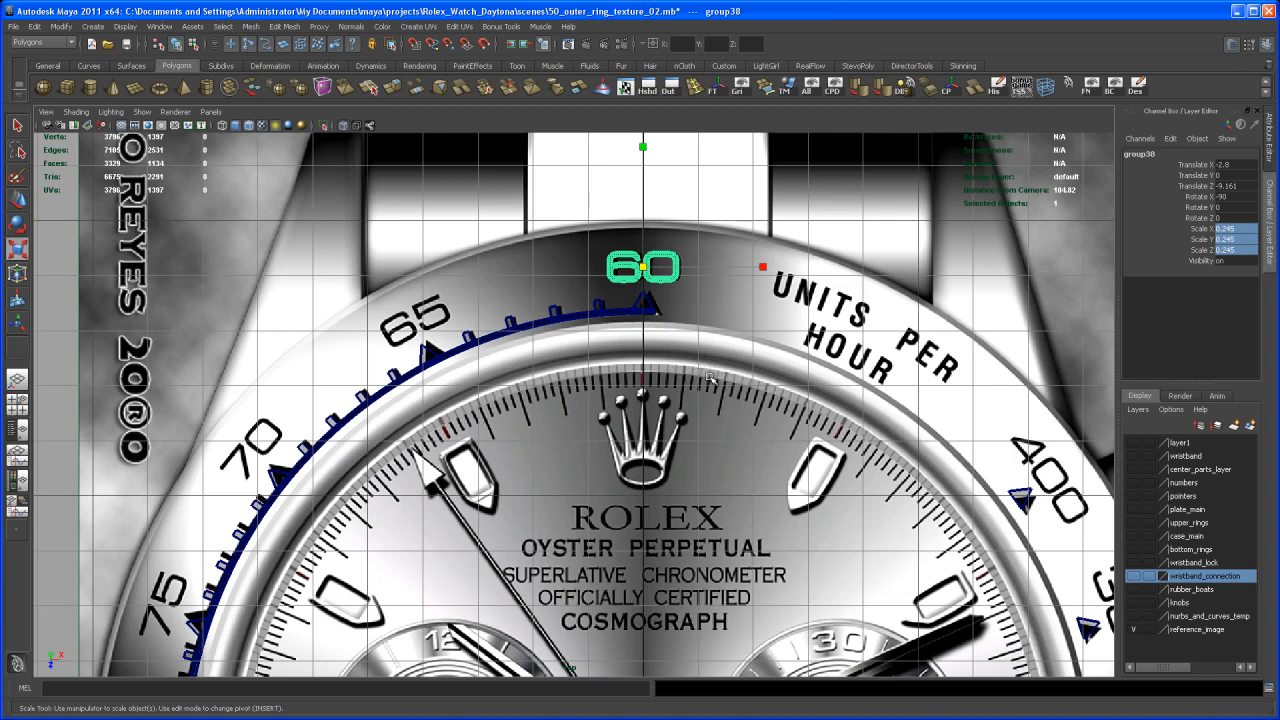
pyautogui.scroll(-1, 660, 404)
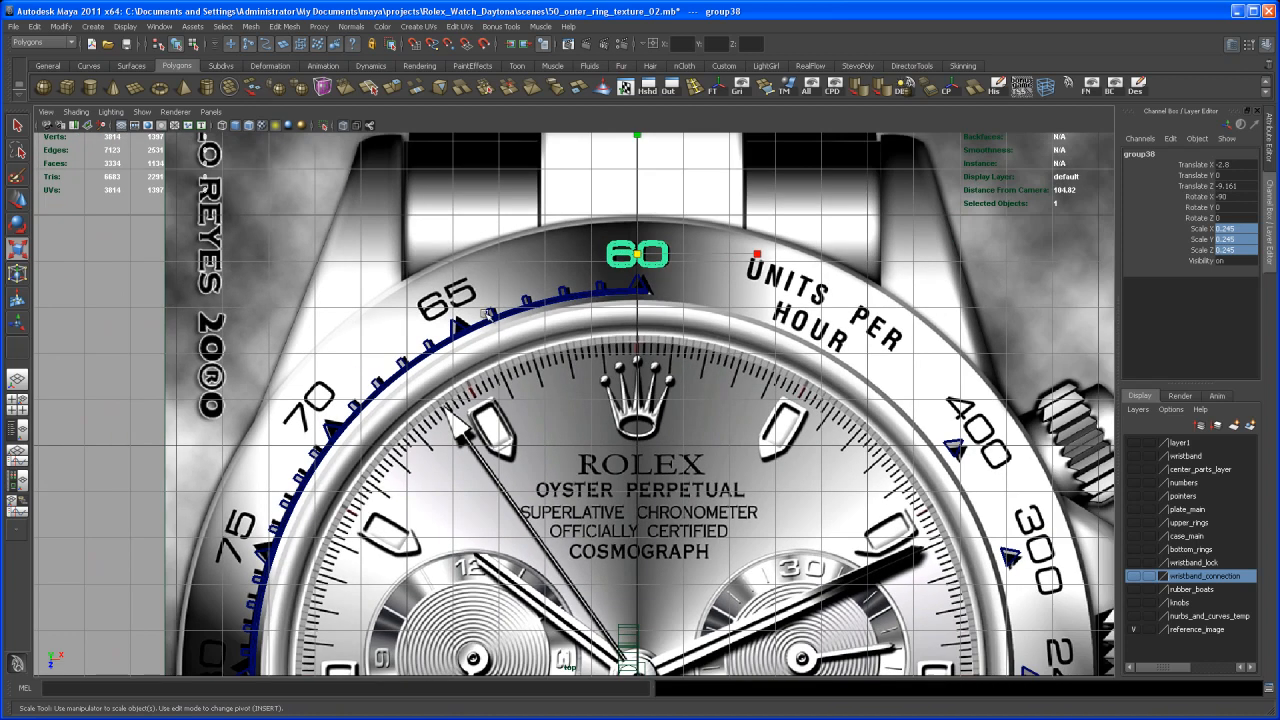
pyautogui.keyDown('alt'); pyautogui.moveTo(704, 441); pyautogui.dragTo(697, 394, button='middle'); pyautogui.keyUp('alt')
pyautogui.keyDown('alt'); pyautogui.moveTo(697, 394); pyautogui.dragTo(661, 411, button='right'); pyautogui.keyUp('alt')
# Lower the 60 group to Y -1.1 in the perspective view, bringing it down to the ring markers' level
pyautogui.press('space')
pyautogui.press('space')
pyautogui.keyDown('alt'); pyautogui.moveTo(912, 352); pyautogui.dragTo(697, 352); pyautogui.keyUp('alt')
pyautogui.keyDown('alt'); pyautogui.moveTo(697, 375); pyautogui.dragTo(783, 414, button='middle'); pyautogui.keyUp('alt')
pyautogui.keyDown('alt'); pyautogui.moveTo(668, 434); pyautogui.dragTo(788, 457, button='middle'); pyautogui.keyUp('alt')
pyautogui.keyDown('alt'); pyautogui.moveTo(788, 457); pyautogui.dragTo(771, 534); pyautogui.keyUp('alt')
pyautogui.keyDown('alt'); pyautogui.moveTo(771, 534); pyautogui.dragTo(777, 445, button='middle'); pyautogui.keyUp('alt')
pyautogui.scroll(3, 775, 445)
pyautogui.press('w')
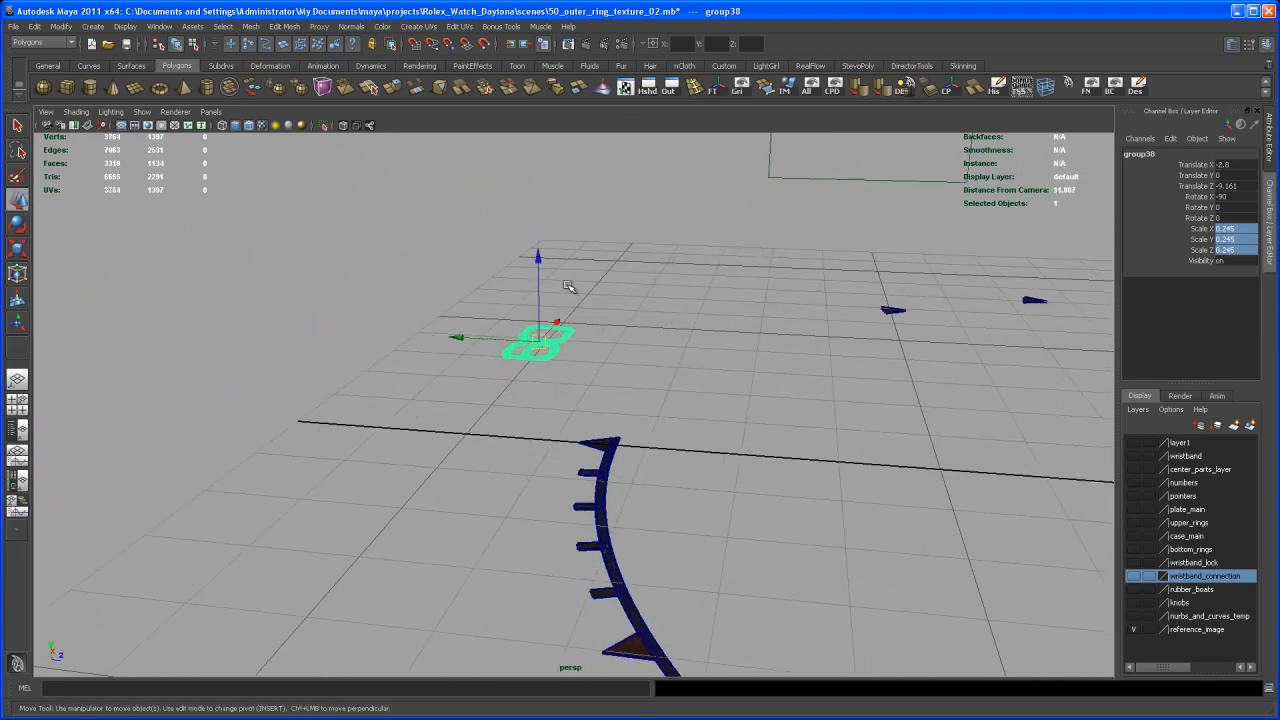
pyautogui.moveTo(538, 265); pyautogui.dragTo(538, 277)
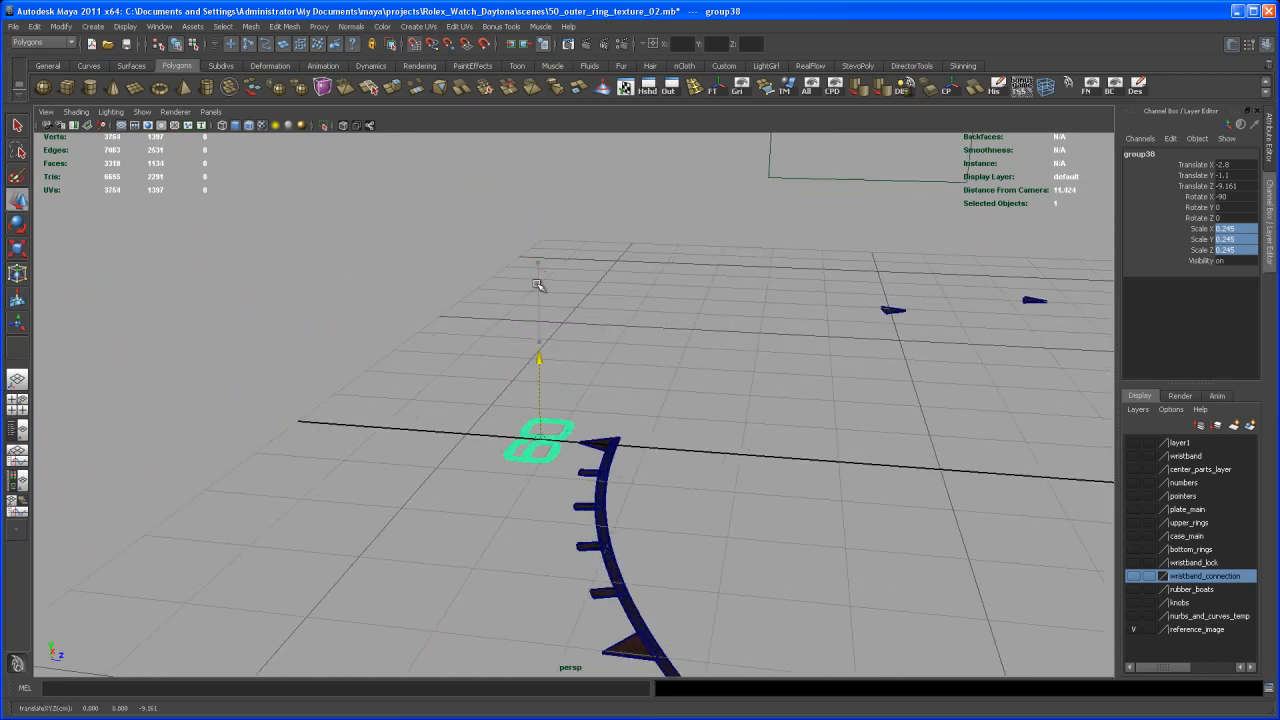
pyautogui.keyDown('alt'); pyautogui.moveTo(857, 483); pyautogui.dragTo(851, 521); pyautogui.keyUp('alt')
pyautogui.keyDown('alt'); pyautogui.moveTo(851, 521); pyautogui.dragTo(671, 528, button='right'); pyautogui.keyUp('alt')
pyautogui.keyDown('alt'); pyautogui.moveTo(671, 528); pyautogui.dragTo(723, 372, button='middle'); pyautogui.keyUp('alt')
pyautogui.keyDown('alt'); pyautogui.moveTo(723, 372); pyautogui.dragTo(695, 450); pyautogui.keyUp('alt')
pyautogui.keyDown('alt'); pyautogui.moveTo(695, 450); pyautogui.dragTo(680, 451, button='right'); pyautogui.keyUp('alt')
pyautogui.keyDown('alt'); pyautogui.moveTo(680, 451); pyautogui.dragTo(682, 389, button='middle'); pyautogui.keyUp('alt')
pyautogui.keyDown('alt'); pyautogui.moveTo(682, 389); pyautogui.dragTo(723, 476); pyautogui.keyUp('alt')
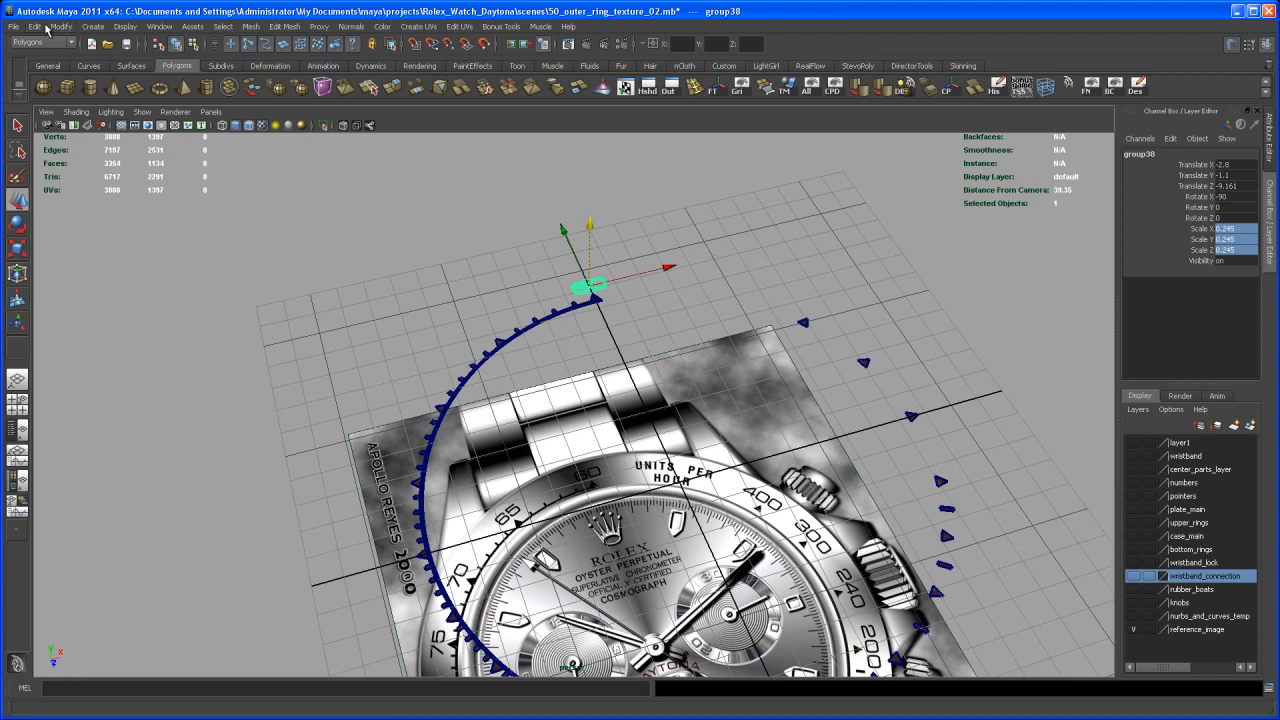
# Create the text 65 as a polygon mesh in the MicrogrammaDMedExt font, with quads and a tessellation count of 1000
pyautogui.click(92, 26)
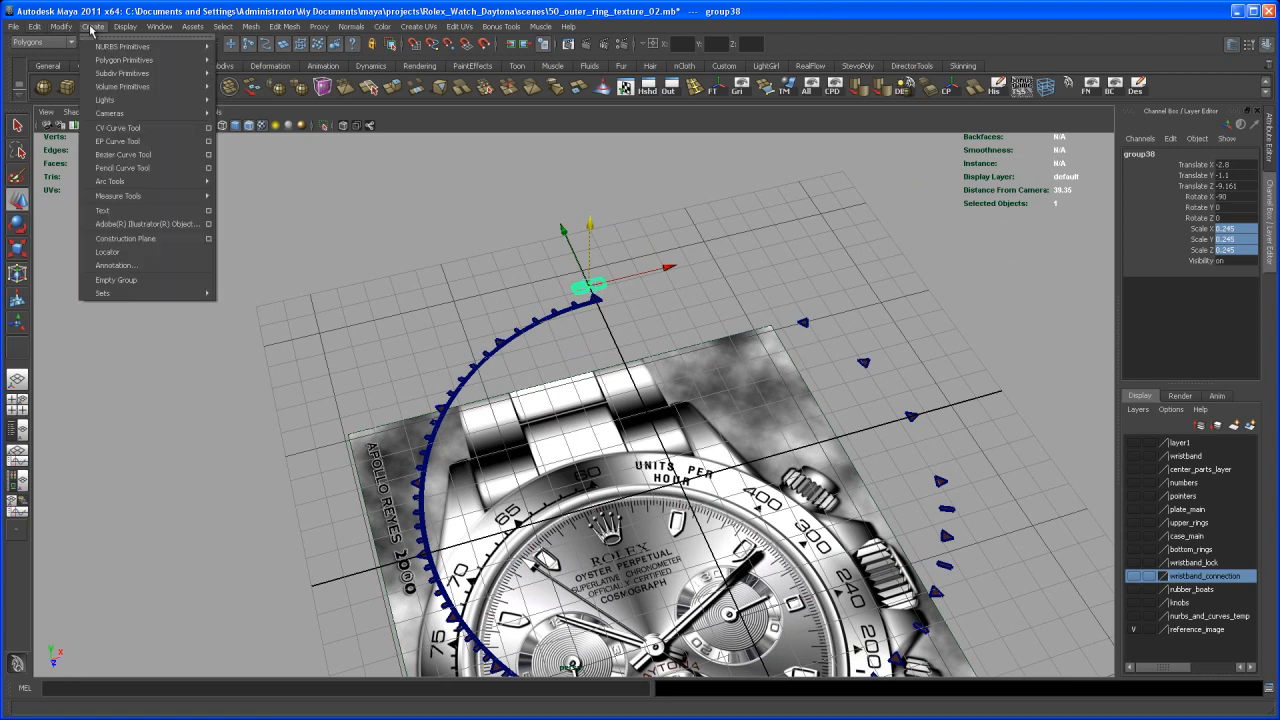
pyautogui.click(209, 211)
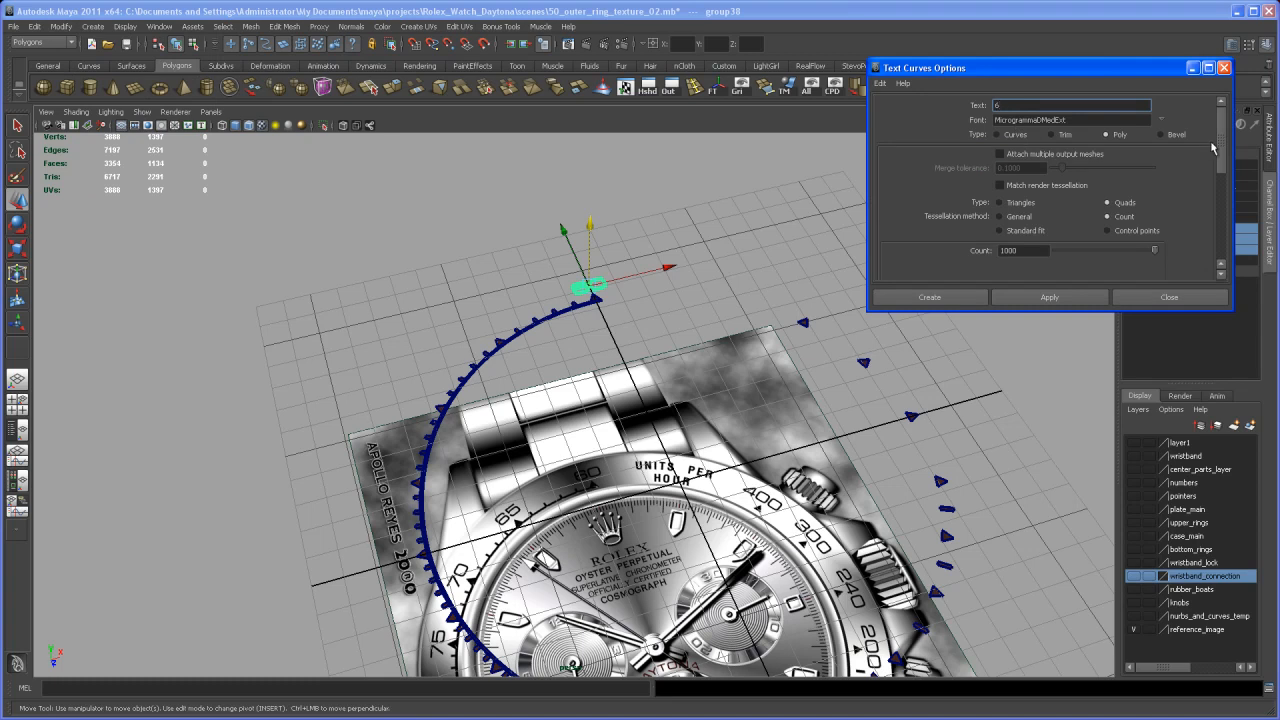
pyautogui.click(1037, 300)
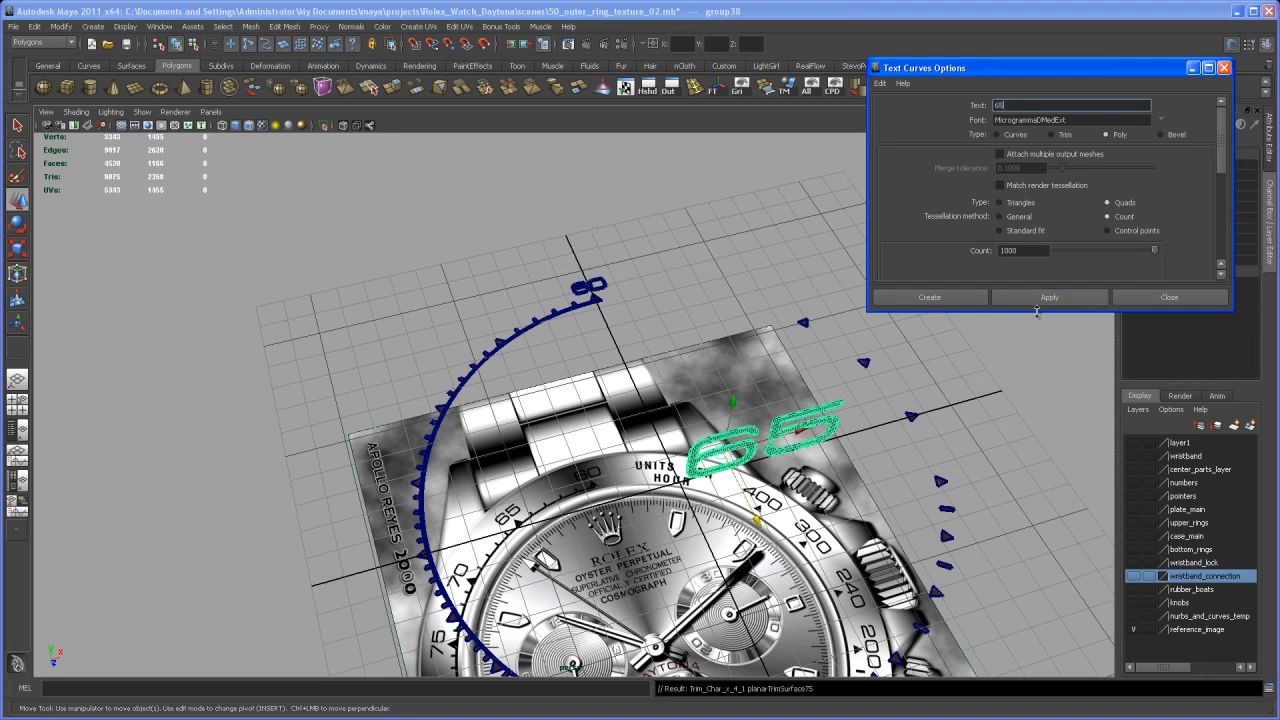
pyautogui.keyDown('alt'); pyautogui.moveTo(886, 456); pyautogui.dragTo(779, 402); pyautogui.keyUp('alt')
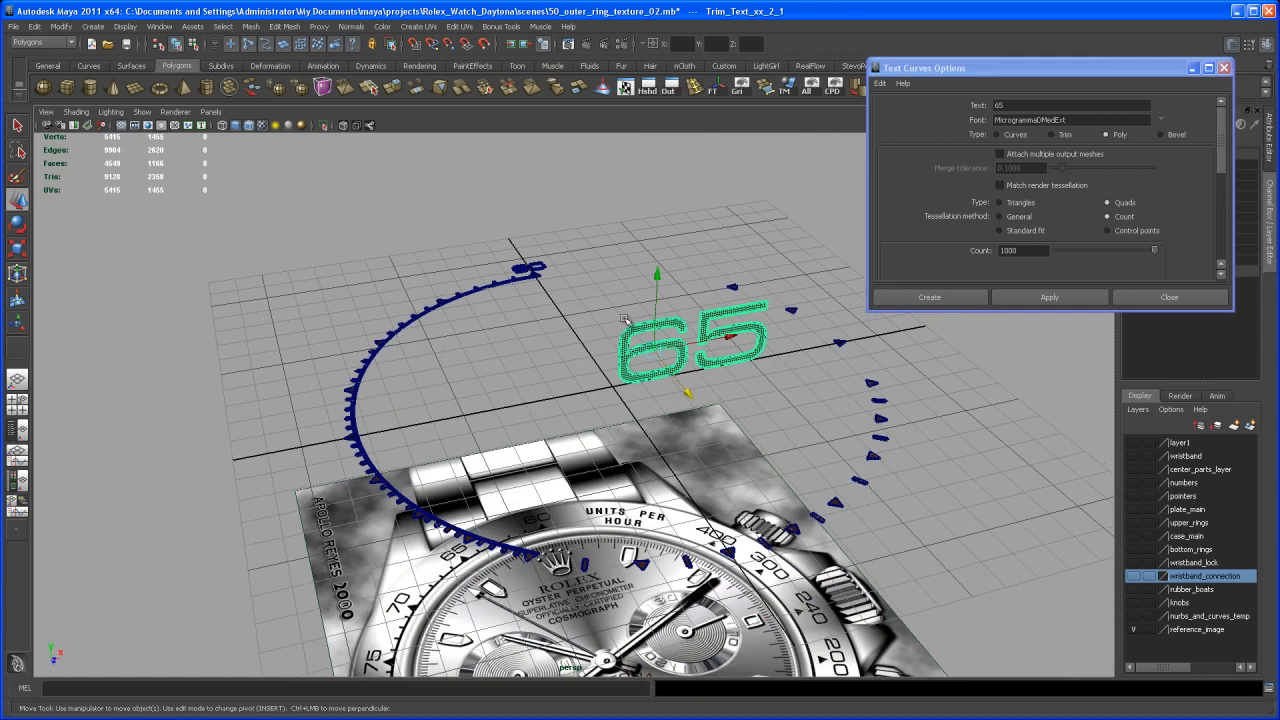
# Group the 6 and 5 meshes of the new 65 text and centre the group's pivot
pyautogui.click(742, 362)
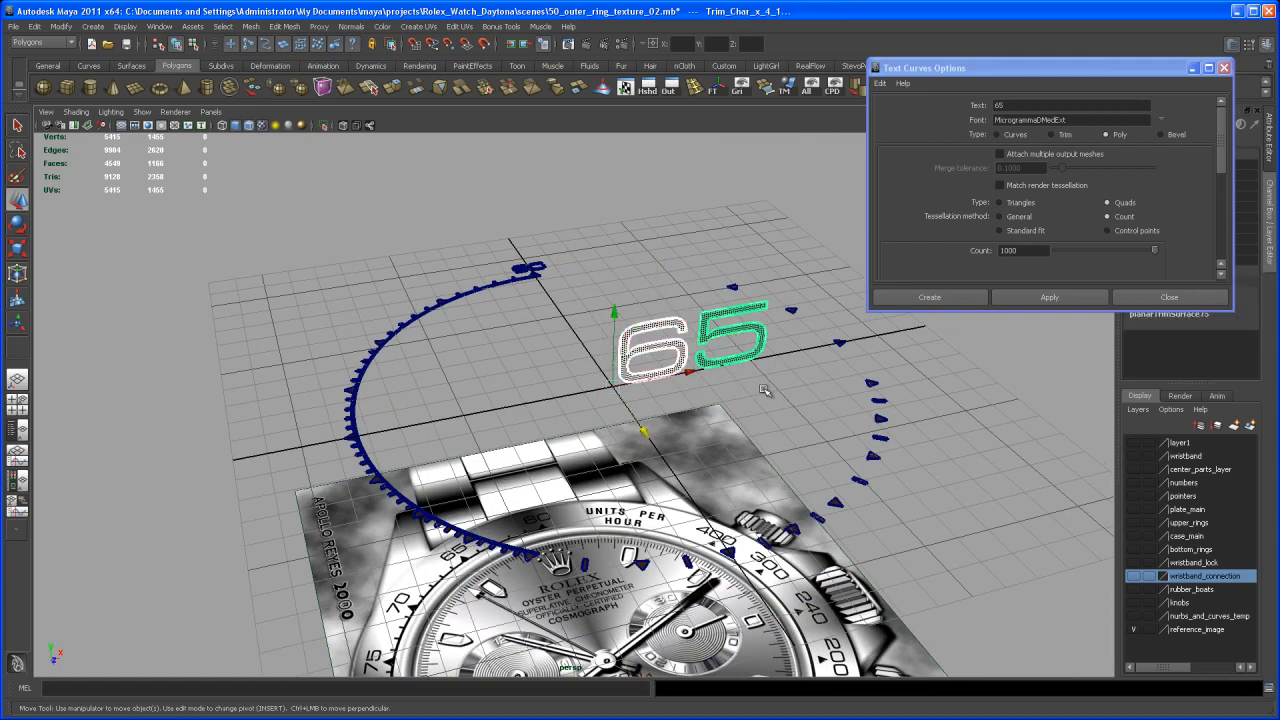
pyautogui.click(762, 389)
pyautogui.hotkey('ctrl', 'z')
pyautogui.click(1142, 300)
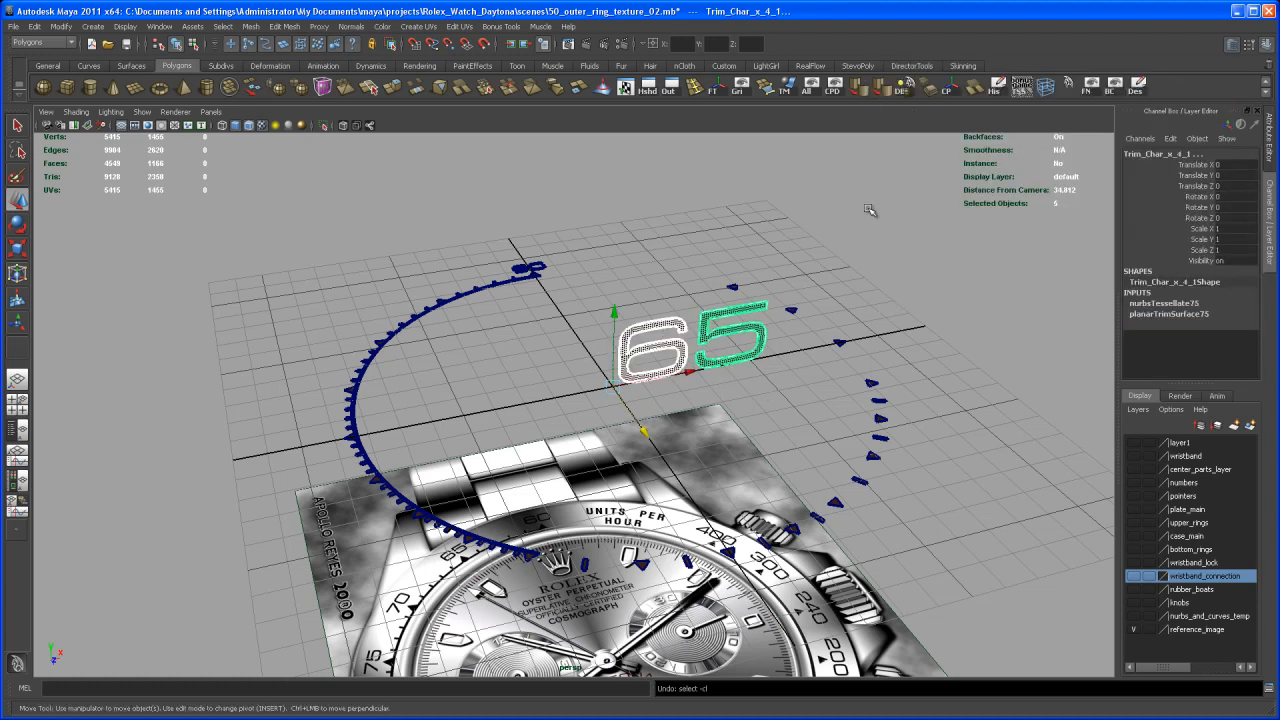
pyautogui.hotkey('ctrl', 'g')
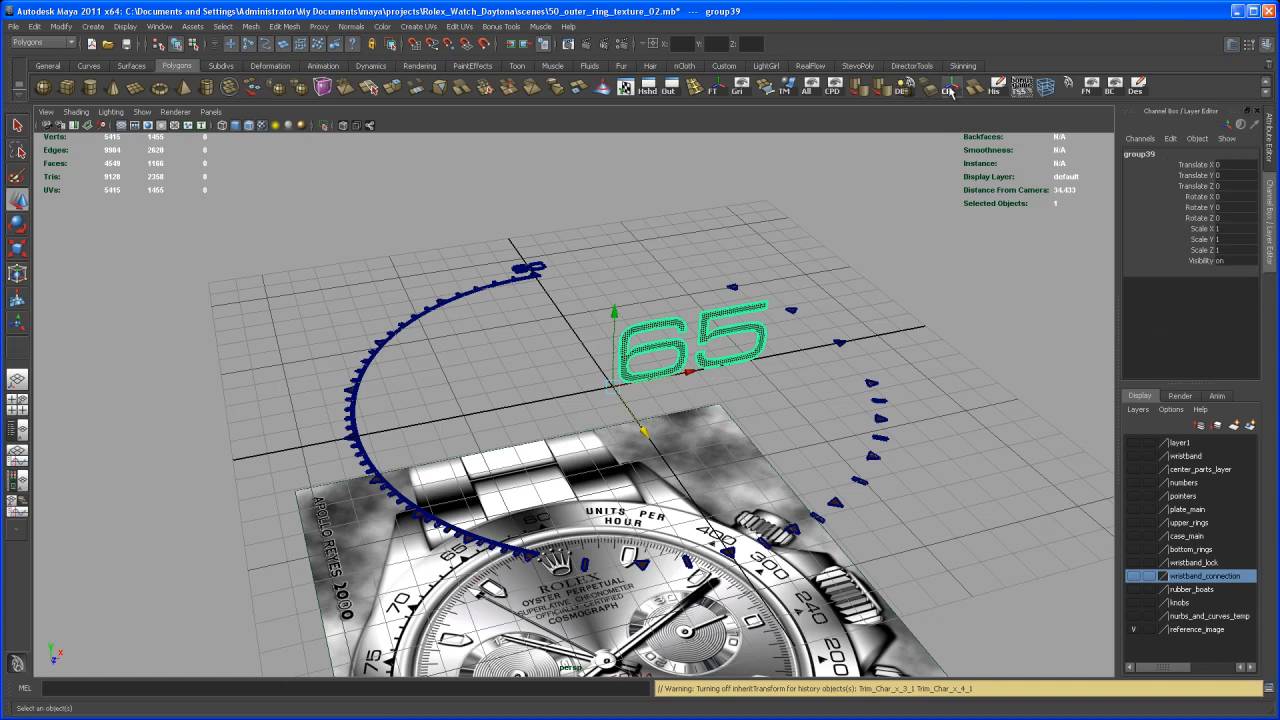
pyautogui.keyDown('alt'); pyautogui.moveTo(903, 231); pyautogui.dragTo(868, 238); pyautogui.keyUp('alt')
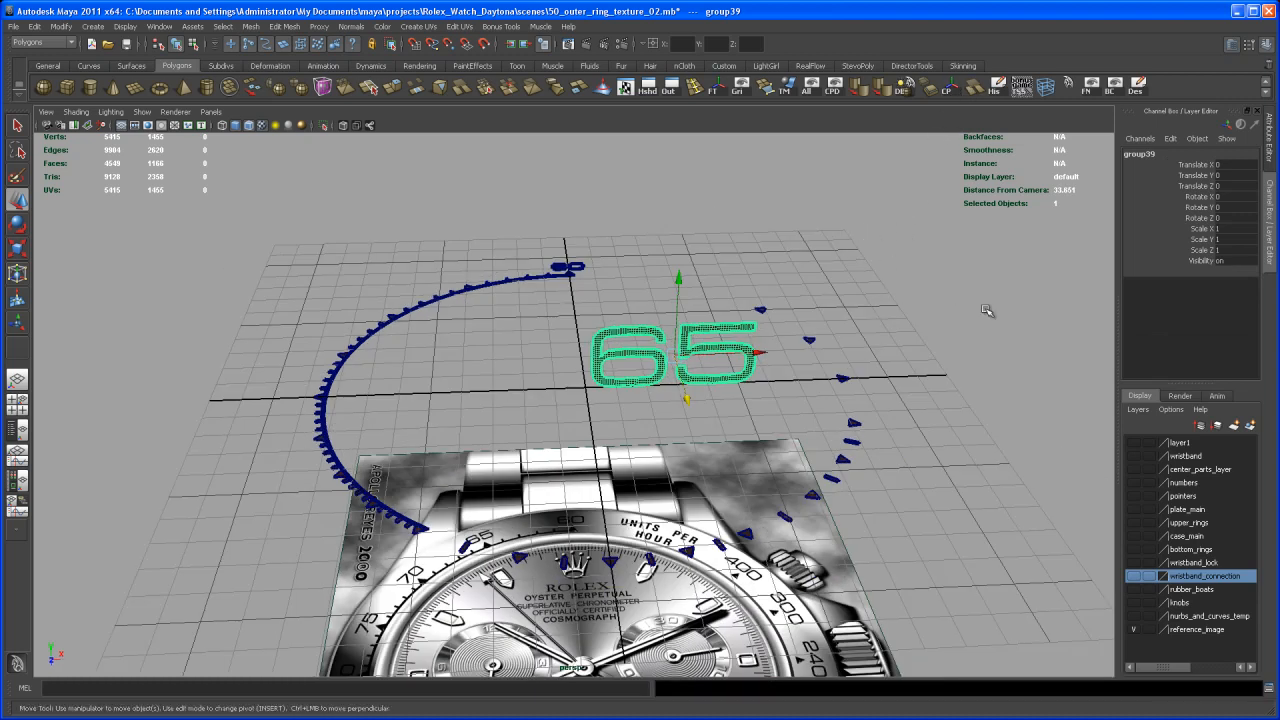
# Set the 65 group's X rotation to -90 so it lies flat over the watch reference
pyautogui.press('e')
pyautogui.moveTo(701, 352); pyautogui.dragTo(700, 374)
pyautogui.click(1235, 197)
pyautogui.write('-90')
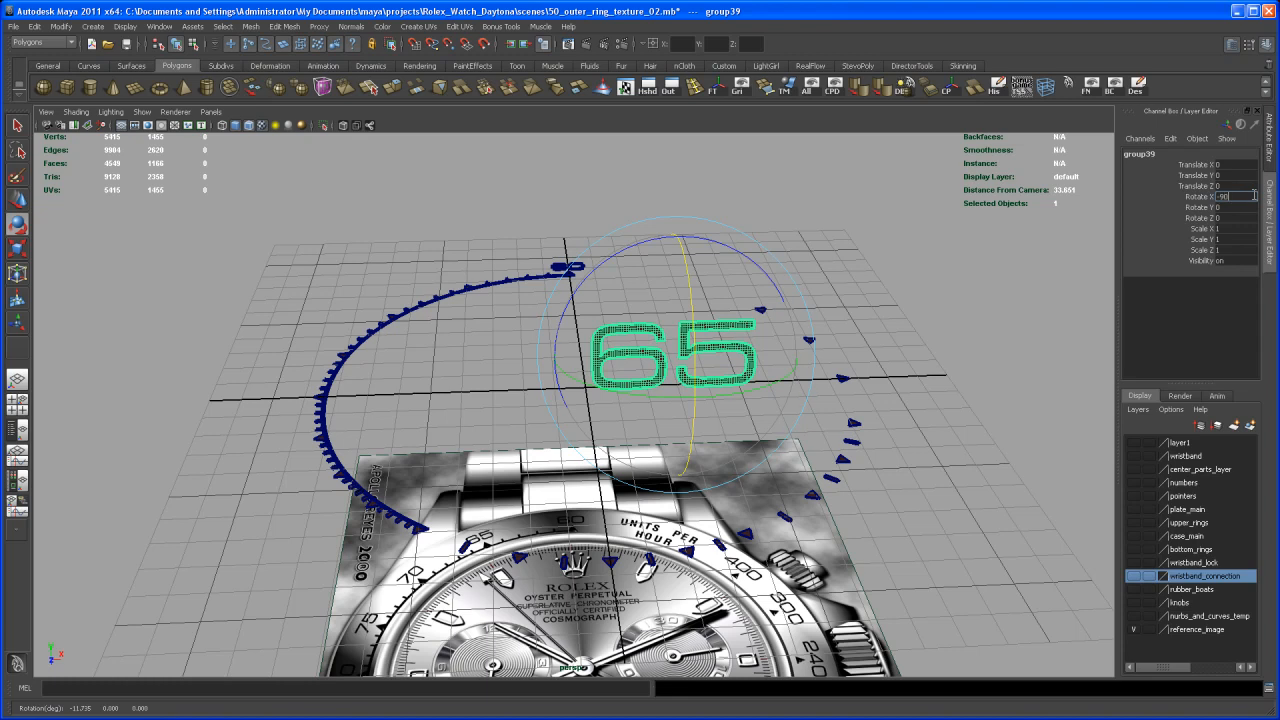
pyautogui.press('Return')
# Position the 65 group over the existing 60 at X -2.85, Y -1.1 and Z -9.073
pyautogui.press('w')
pyautogui.keyDown('alt'); pyautogui.moveTo(740, 390); pyautogui.dragTo(760, 372); pyautogui.keyUp('alt')
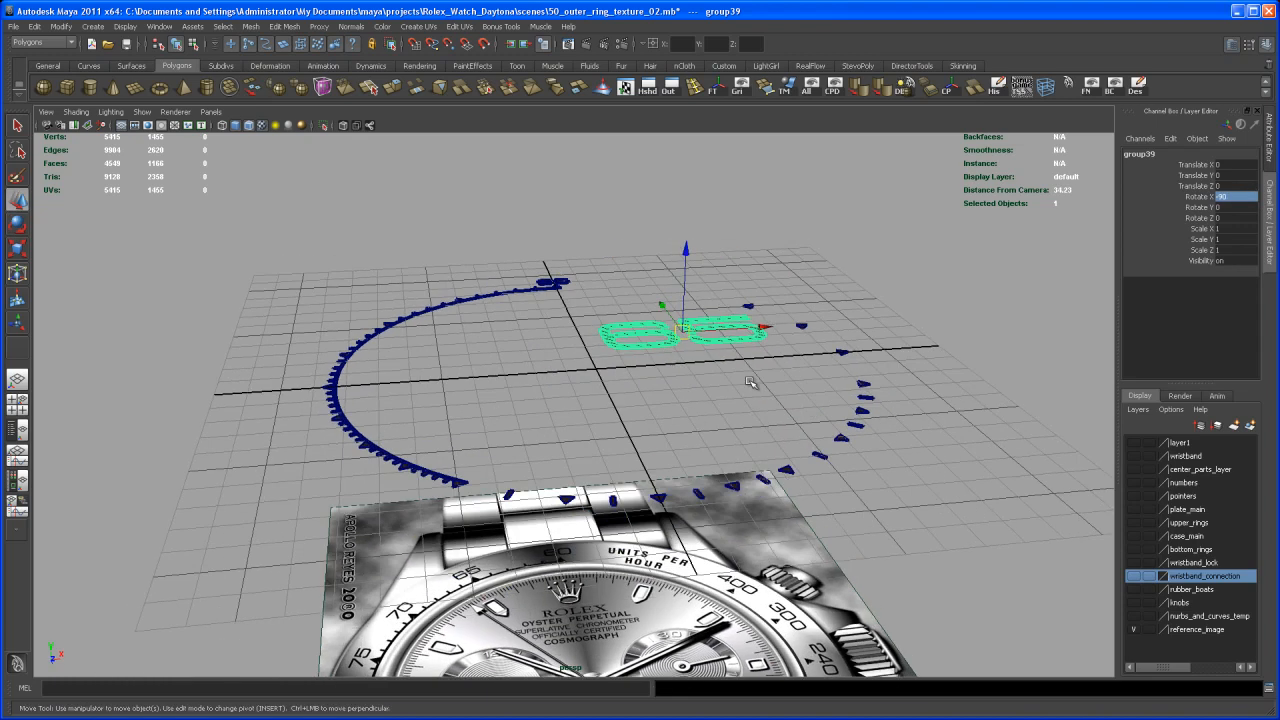
pyautogui.moveTo(688, 256); pyautogui.dragTo(688, 272)
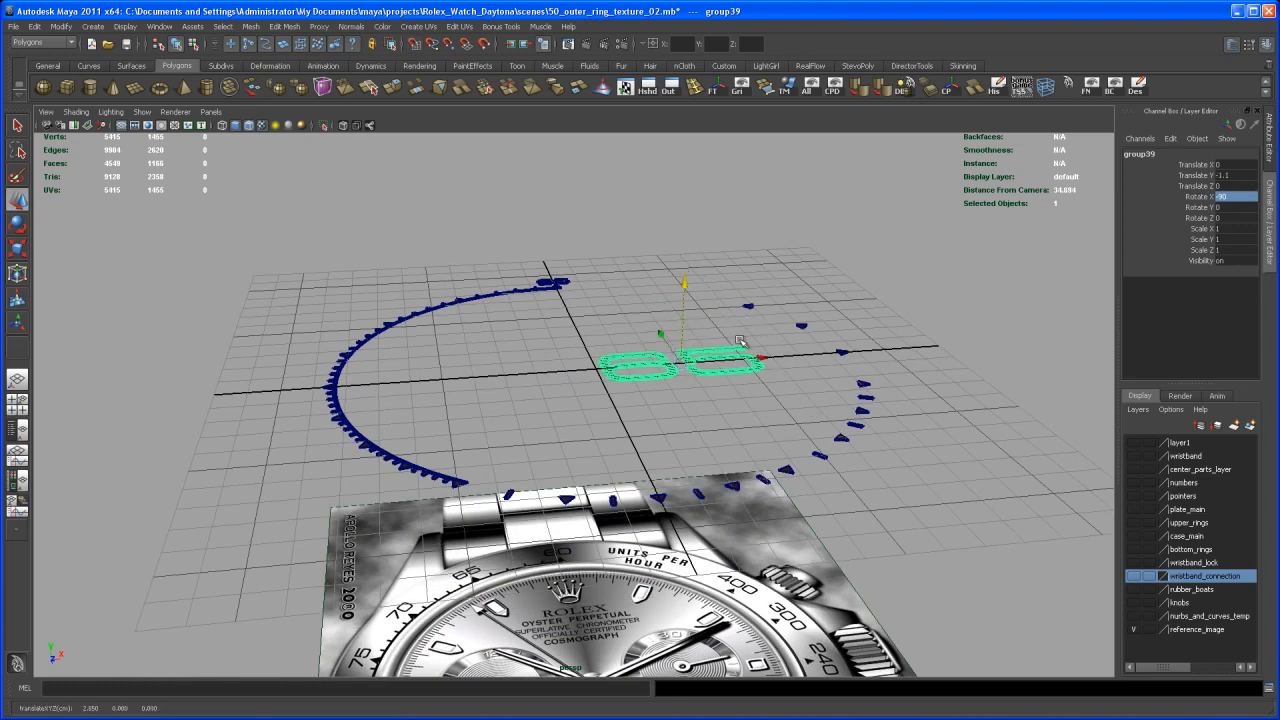
pyautogui.moveTo(765, 358); pyautogui.dragTo(679, 362)
pyautogui.keyDown('alt'); pyautogui.moveTo(640, 409); pyautogui.dragTo(619, 439); pyautogui.keyUp('alt')
pyautogui.press('space')
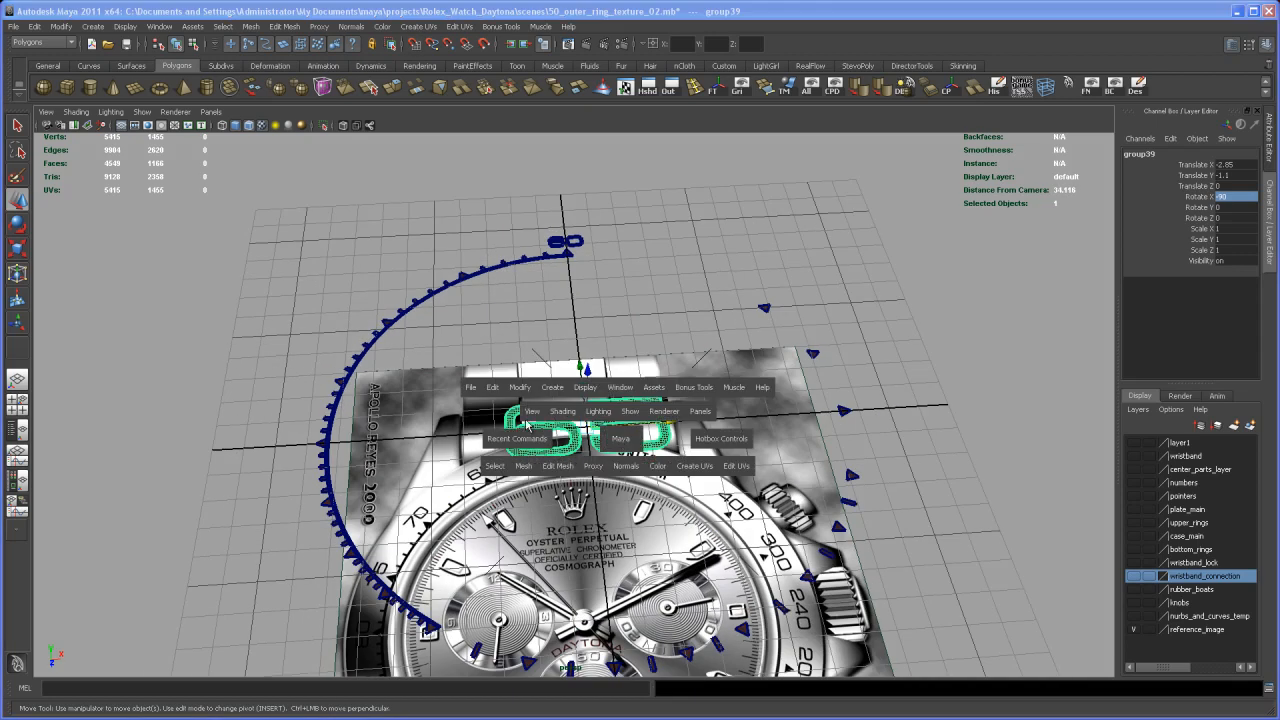
pyautogui.press('space')
pyautogui.moveTo(632, 543); pyautogui.dragTo(617, 137)
# Scale the 65 group uniformly to 0.245 and shift it to Z -9.16 to match the 60
pyautogui.keyDown('alt'); pyautogui.moveTo(617, 138); pyautogui.dragTo(730, 393, button='right'); pyautogui.keyUp('alt')
pyautogui.keyDown('alt'); pyautogui.moveTo(730, 393); pyautogui.dragTo(716, 568, button='middle'); pyautogui.keyUp('alt')
pyautogui.keyDown('alt'); pyautogui.moveTo(716, 568); pyautogui.dragTo(990, 625, button='right'); pyautogui.keyUp('alt')
pyautogui.keyDown('alt'); pyautogui.moveTo(694, 451); pyautogui.dragTo(794, 445, button='right'); pyautogui.keyUp('alt')
pyautogui.keyDown('alt'); pyautogui.moveTo(794, 445); pyautogui.dragTo(690, 531, button='middle'); pyautogui.keyUp('alt')
pyautogui.keyDown('alt'); pyautogui.moveTo(690, 531); pyautogui.dragTo(874, 531, button='right'); pyautogui.keyUp('alt')
pyautogui.keyDown('alt'); pyautogui.moveTo(874, 531); pyautogui.dragTo(898, 531, button='middle'); pyautogui.keyUp('alt')
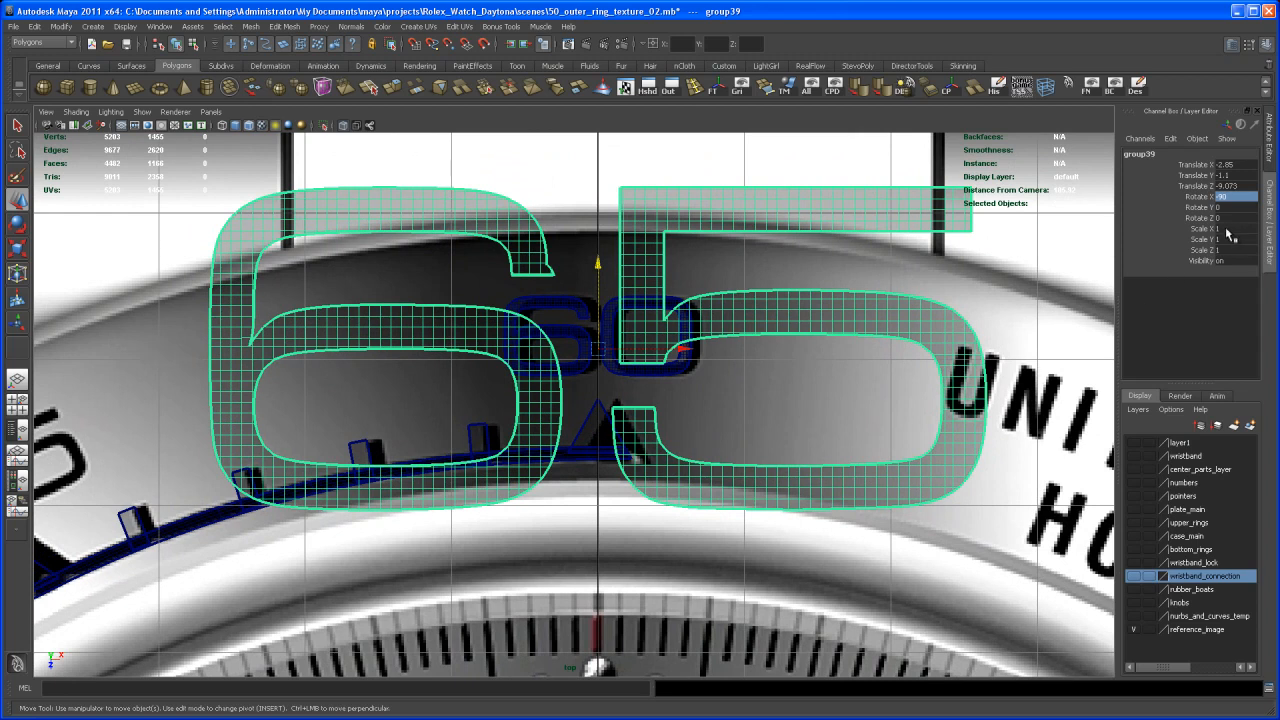
pyautogui.moveTo(1227, 230); pyautogui.dragTo(1230, 250)
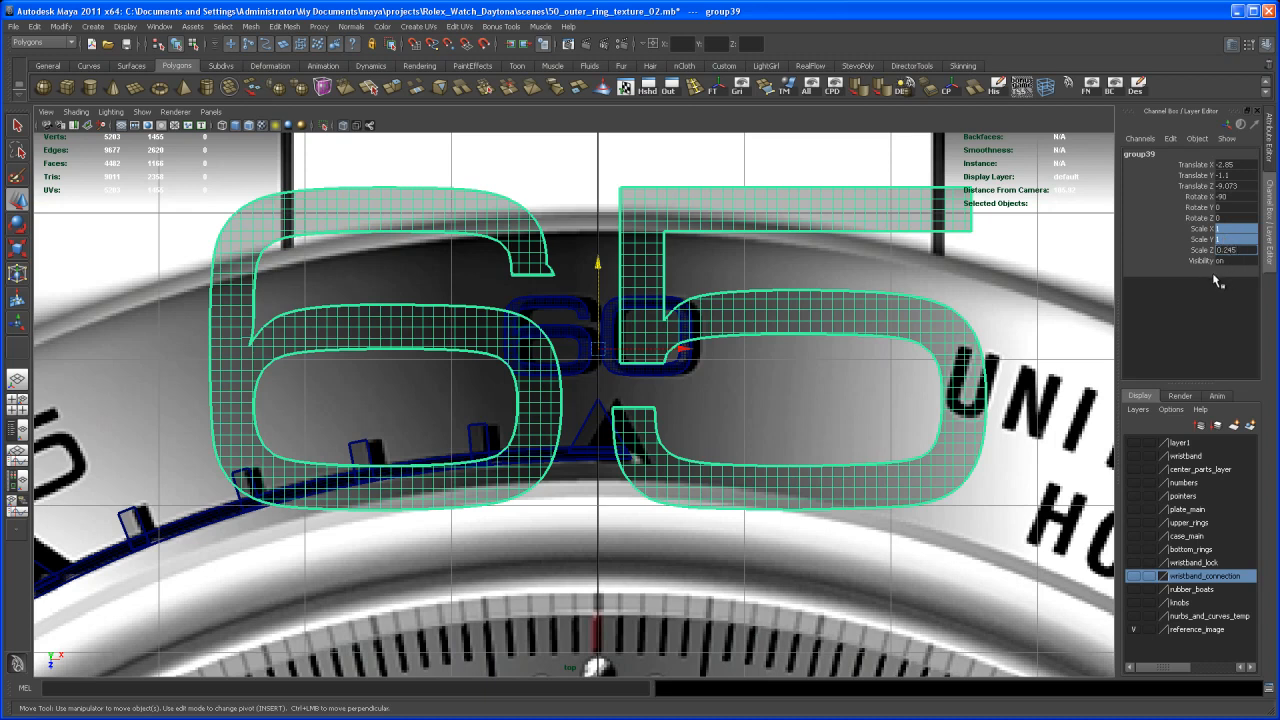
pyautogui.press('Return')
pyautogui.scroll(2, 738, 394)
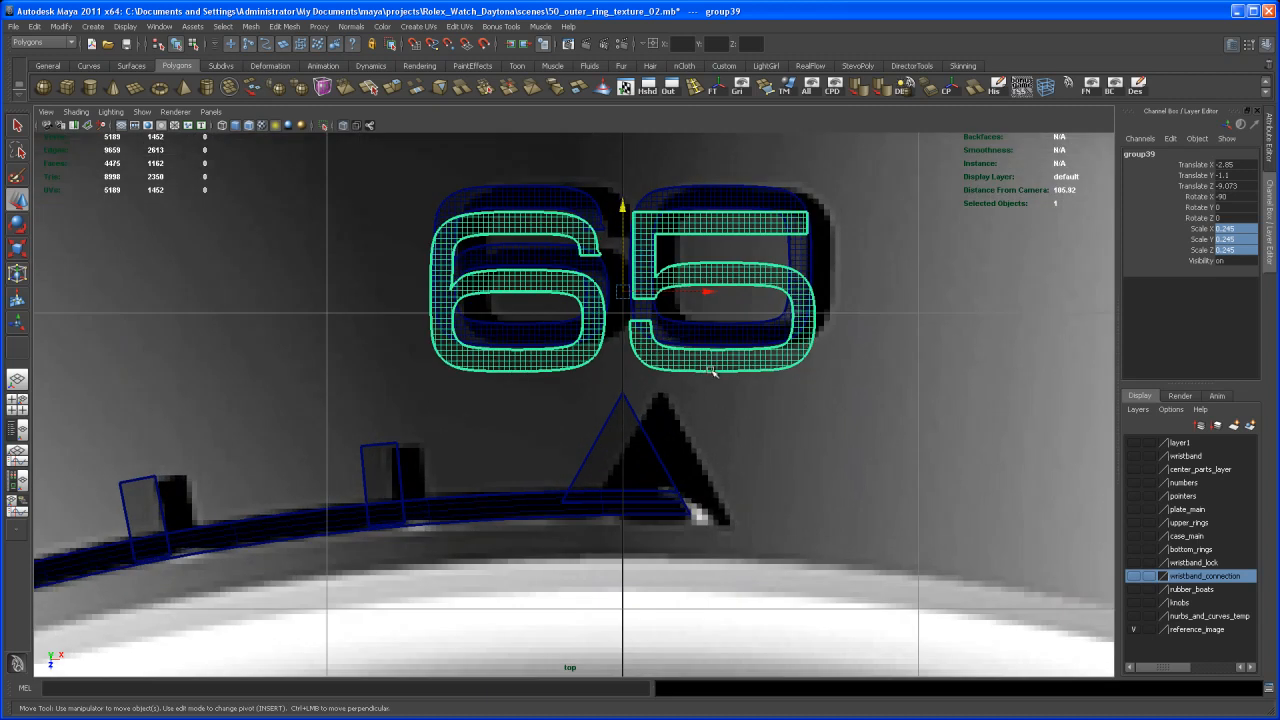
pyautogui.scroll(5, 738, 394)
pyautogui.moveTo(594, 292); pyautogui.dragTo(593, 253)
# Snap the 65 group's pivot to the grid origin at the centre of the dial
pyautogui.keyDown('alt'); pyautogui.moveTo(714, 367); pyautogui.dragTo(694, 300, button='right'); pyautogui.keyUp('alt')
pyautogui.keyDown('alt'); pyautogui.moveTo(686, 394); pyautogui.dragTo(694, 326, button='middle'); pyautogui.keyUp('alt')
pyautogui.keyDown('alt'); pyautogui.moveTo(692, 490); pyautogui.dragTo(699, 343, button='middle'); pyautogui.keyUp('alt')
pyautogui.keyDown('alt'); pyautogui.moveTo(676, 420); pyautogui.dragTo(684, 445, button='right'); pyautogui.keyUp('alt')
pyautogui.keyDown('alt'); pyautogui.moveTo(684, 445); pyautogui.dragTo(681, 445, button='middle'); pyautogui.keyUp('alt')
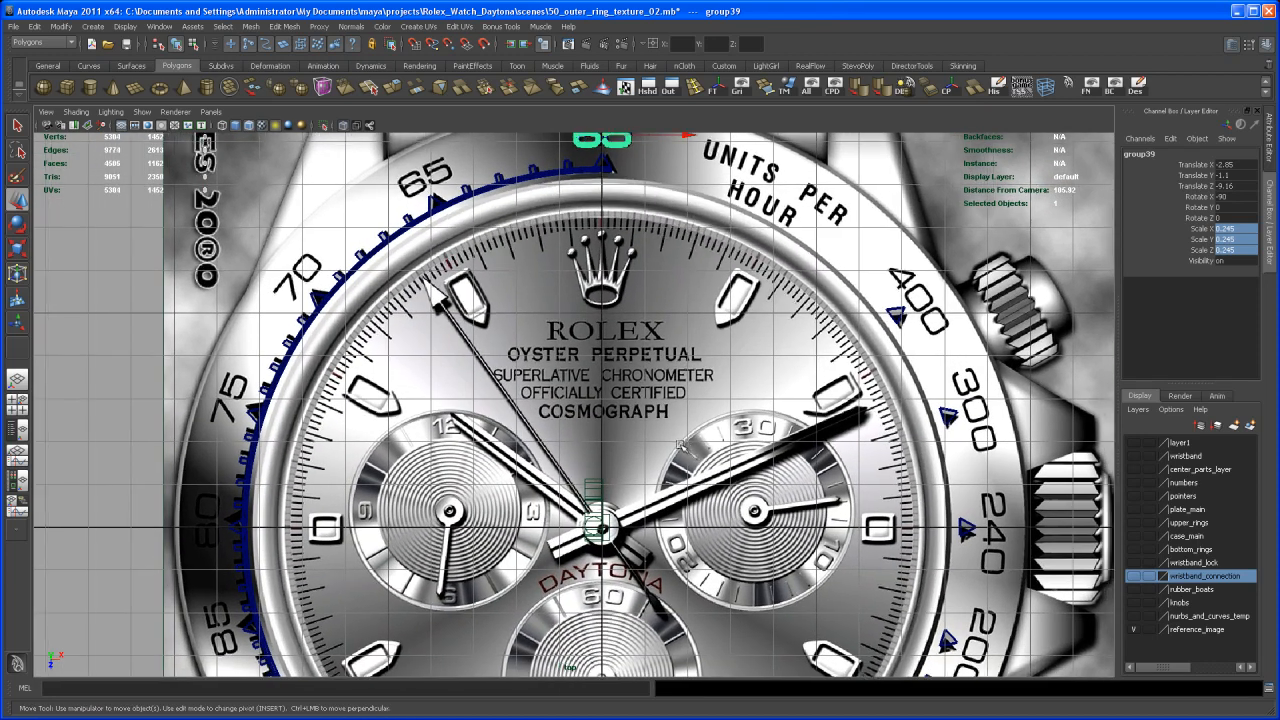
pyautogui.press('Insert')
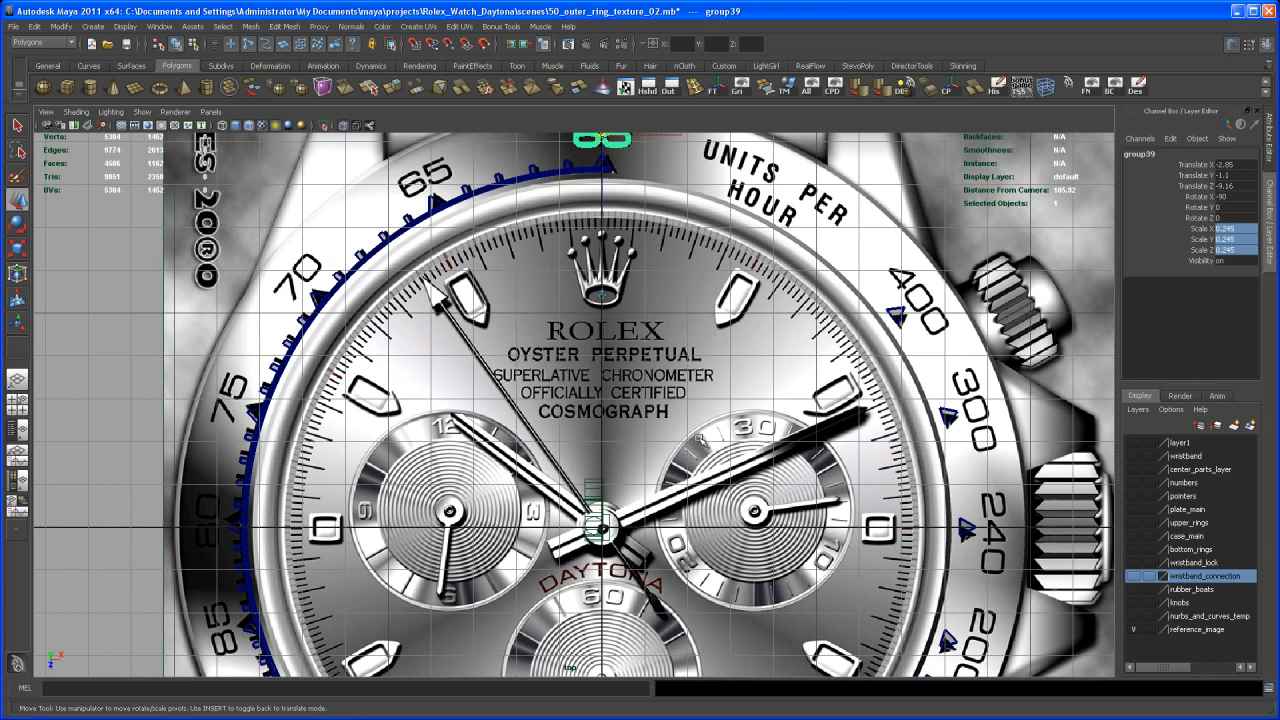
pyautogui.press('x')
pyautogui.middleClick(603, 528)
pyautogui.press('Insert')
# Set the 65 group's Y rotation to 27.5 to swing it around the dial onto the printed 65
pyautogui.keyDown('alt'); pyautogui.moveTo(739, 426); pyautogui.dragTo(734, 460, button='middle'); pyautogui.keyUp('alt')
pyautogui.keyDown('alt'); pyautogui.moveTo(716, 441); pyautogui.dragTo(708, 437, button='right'); pyautogui.keyUp('alt')
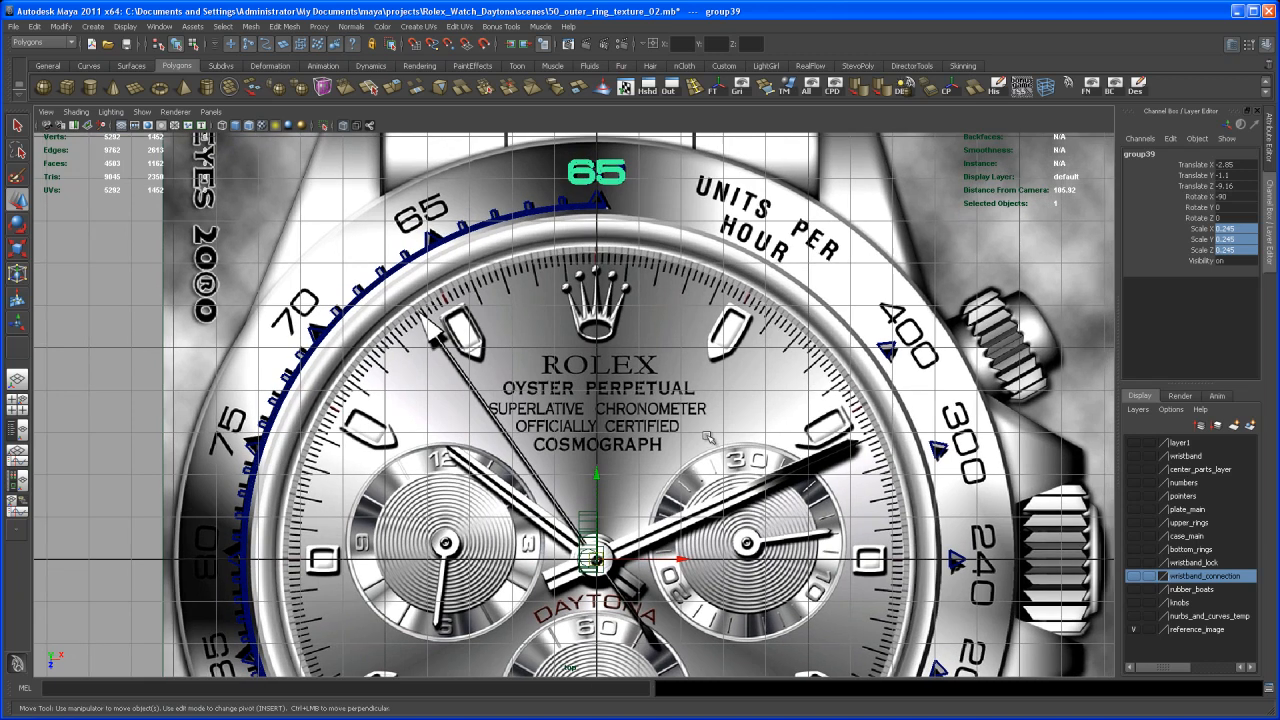
pyautogui.doubleClick(1230, 207)
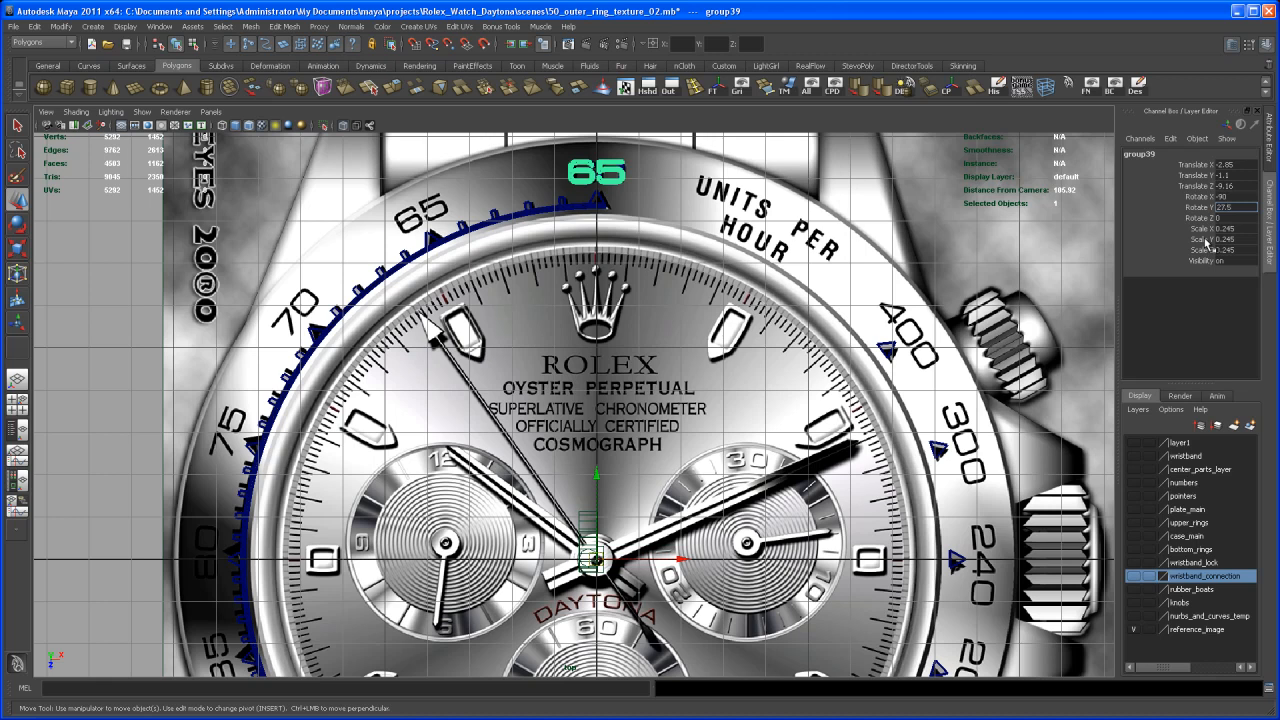
pyautogui.press('Return')
pyautogui.keyDown('alt'); pyautogui.moveTo(642, 365); pyautogui.dragTo(704, 362, button='middle'); pyautogui.keyUp('alt')
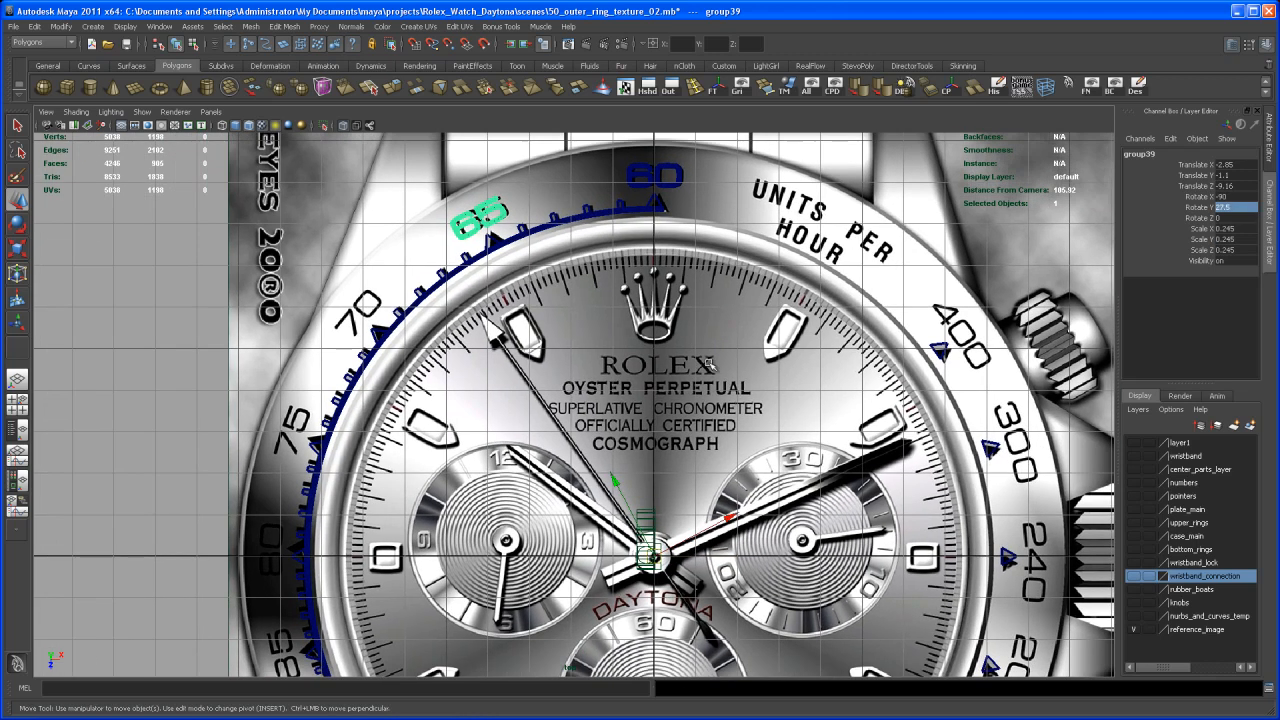
# Examine the placed 65 against the ring's tick strip and markers in the perspective view
pyautogui.press('space')
pyautogui.press('space')
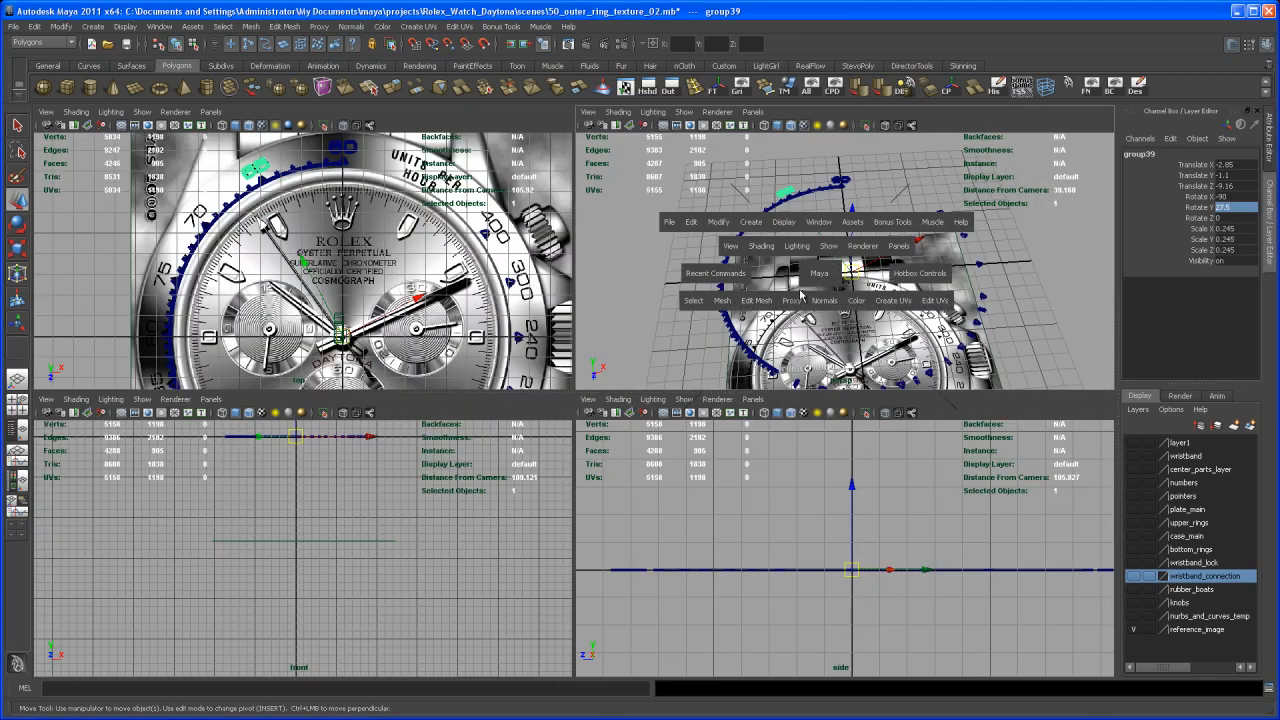
pyautogui.keyDown('alt'); pyautogui.moveTo(760, 318); pyautogui.dragTo(779, 285); pyautogui.keyUp('alt')
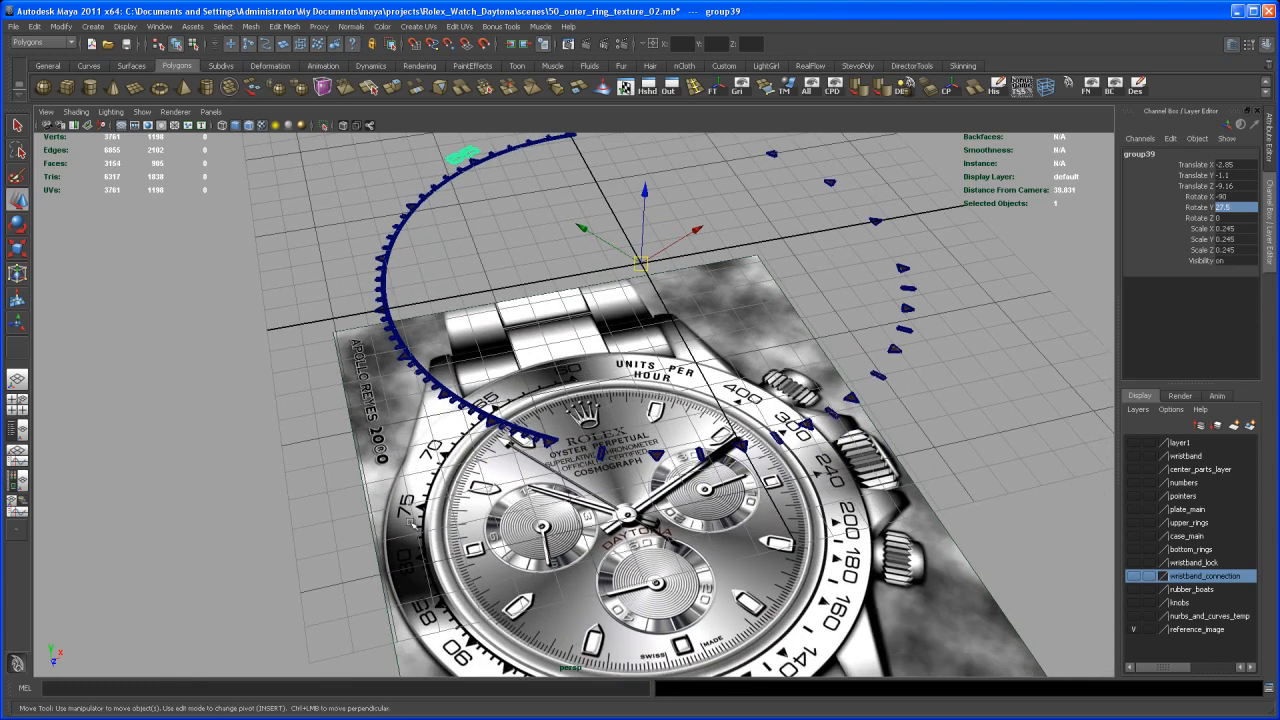
pyautogui.keyDown('alt'); pyautogui.moveTo(677, 560); pyautogui.dragTo(654, 582, button='middle'); pyautogui.keyUp('alt')
pyautogui.keyDown('alt'); pyautogui.moveTo(654, 582); pyautogui.dragTo(630, 530, button='right'); pyautogui.keyUp('alt')
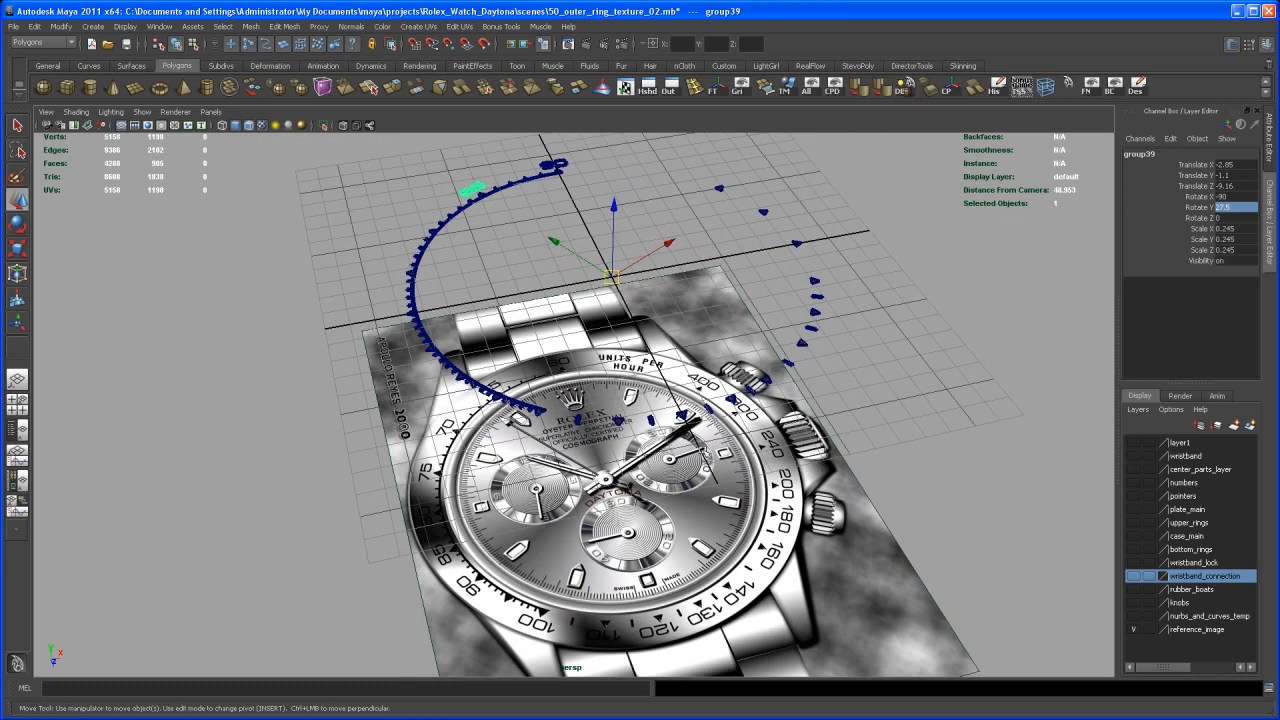
pyautogui.keyDown('alt'); pyautogui.moveTo(825, 341); pyautogui.dragTo(792, 400, button='middle'); pyautogui.keyUp('alt')
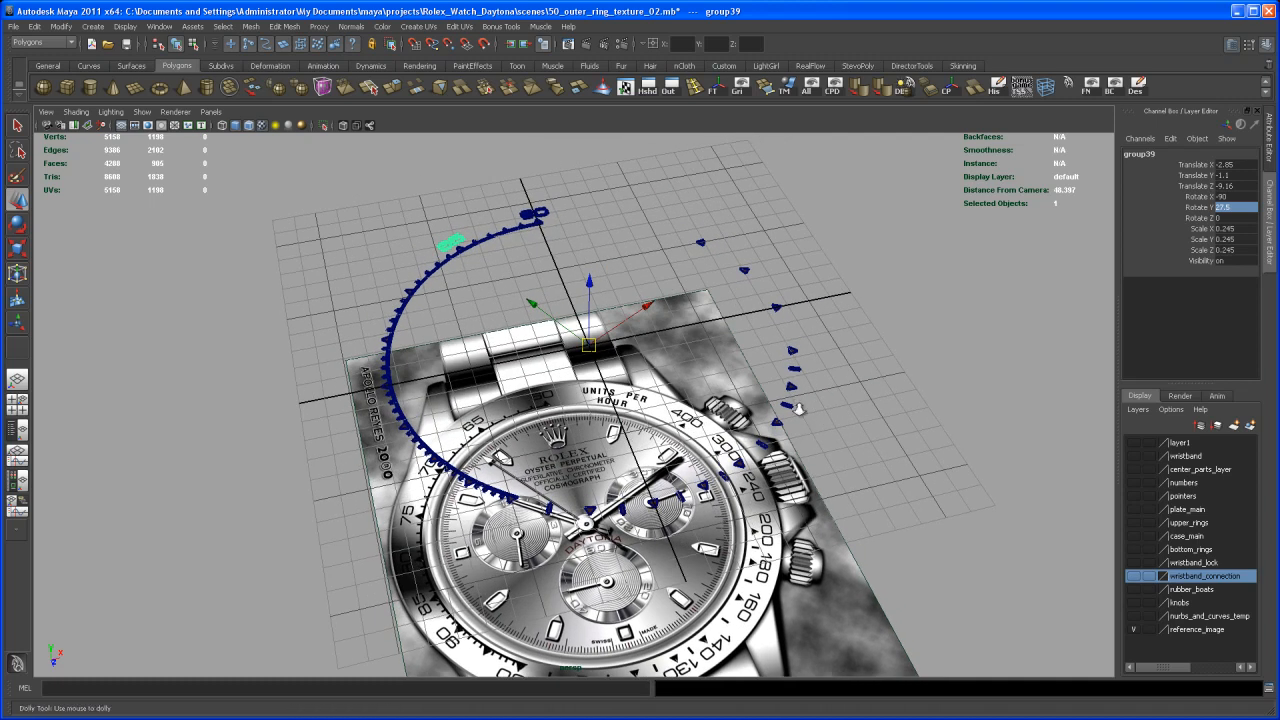
pyautogui.keyDown('alt'); pyautogui.moveTo(792, 400); pyautogui.dragTo(815, 410, button='right'); pyautogui.keyUp('alt')
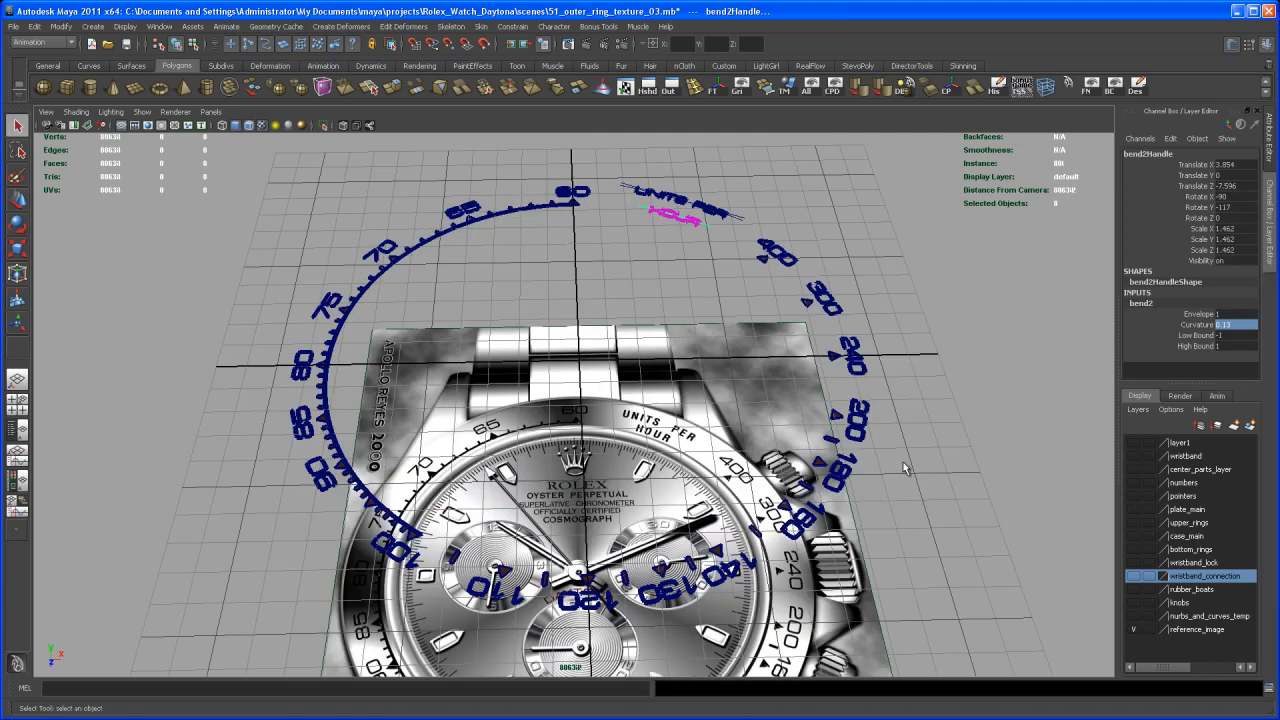
# Examine the complete set of outer ring numbers and lettering, and the mesh of the 60 up close
pyautogui.keyDown('alt'); pyautogui.moveTo(728, 466); pyautogui.dragTo(740, 418); pyautogui.keyUp('alt')
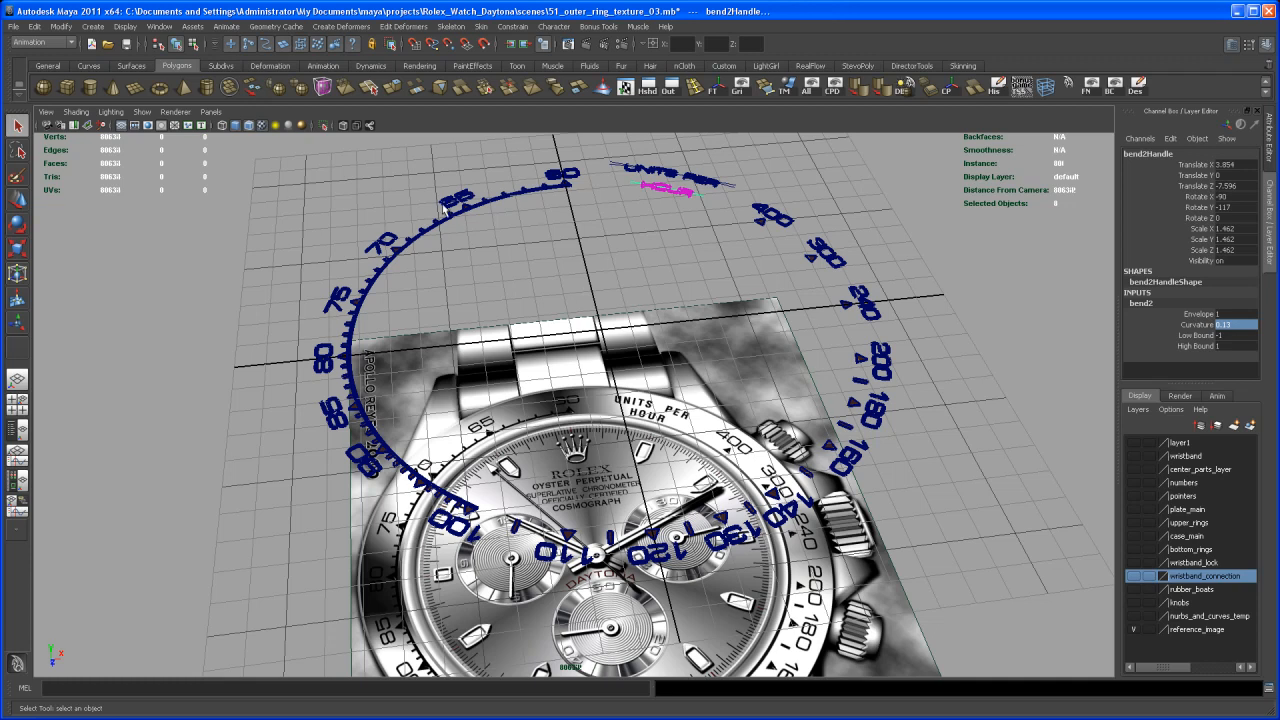
pyautogui.keyDown('alt'); pyautogui.moveTo(713, 420); pyautogui.dragTo(694, 432, button='middle'); pyautogui.keyUp('alt')
pyautogui.keyDown('alt'); pyautogui.moveTo(694, 432); pyautogui.dragTo(714, 427); pyautogui.keyUp('alt')
pyautogui.keyDown('alt'); pyautogui.moveTo(714, 427); pyautogui.dragTo(662, 532, button='right'); pyautogui.keyUp('alt')
pyautogui.keyDown('alt'); pyautogui.moveTo(662, 532); pyautogui.dragTo(769, 508, button='middle'); pyautogui.keyUp('alt')
pyautogui.keyDown('alt'); pyautogui.moveTo(769, 508); pyautogui.dragTo(911, 688, button='right'); pyautogui.keyUp('alt')
pyautogui.keyDown('alt'); pyautogui.moveTo(684, 492); pyautogui.dragTo(697, 519); pyautogui.keyUp('alt')
pyautogui.keyDown('alt'); pyautogui.moveTo(696, 516); pyautogui.dragTo(656, 580, button='middle'); pyautogui.keyUp('alt')
pyautogui.keyDown('alt'); pyautogui.moveTo(656, 580); pyautogui.dragTo(850, 606, button='right'); pyautogui.keyUp('alt')
pyautogui.keyDown('alt'); pyautogui.moveTo(757, 543); pyautogui.dragTo(510, 616, button='middle'); pyautogui.keyUp('alt')
pyautogui.keyDown('alt'); pyautogui.moveTo(698, 480); pyautogui.dragTo(564, 590, button='middle'); pyautogui.keyUp('alt')
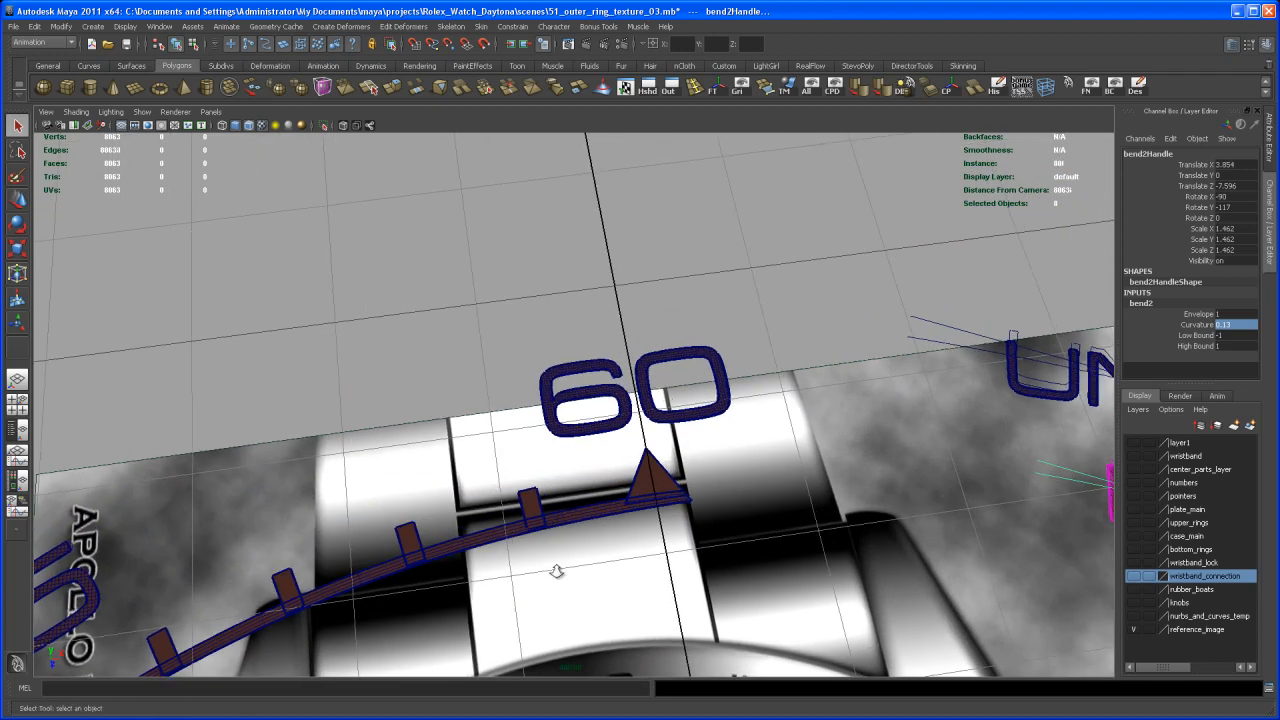
pyautogui.keyDown('alt'); pyautogui.moveTo(566, 596); pyautogui.dragTo(897, 636, button='right'); pyautogui.keyUp('alt')
pyautogui.keyDown('alt'); pyautogui.moveTo(697, 472); pyautogui.dragTo(893, 570, button='right'); pyautogui.keyUp('alt')
pyautogui.keyDown('alt'); pyautogui.moveTo(688, 480); pyautogui.dragTo(510, 511, button='middle'); pyautogui.keyUp('alt')
pyautogui.keyDown('alt'); pyautogui.moveTo(510, 511); pyautogui.dragTo(858, 630, button='right'); pyautogui.keyUp('alt')
pyautogui.keyDown('alt'); pyautogui.moveTo(703, 516); pyautogui.dragTo(809, 541, button='middle'); pyautogui.keyUp('alt')
pyautogui.keyDown('alt'); pyautogui.moveTo(651, 501); pyautogui.dragTo(750, 530, button='right'); pyautogui.keyUp('alt')
pyautogui.keyDown('alt'); pyautogui.moveTo(692, 528); pyautogui.dragTo(780, 532, button='middle'); pyautogui.keyUp('alt')
pyautogui.keyDown('alt'); pyautogui.moveTo(690, 492); pyautogui.dragTo(775, 523, button='right'); pyautogui.keyUp('alt')
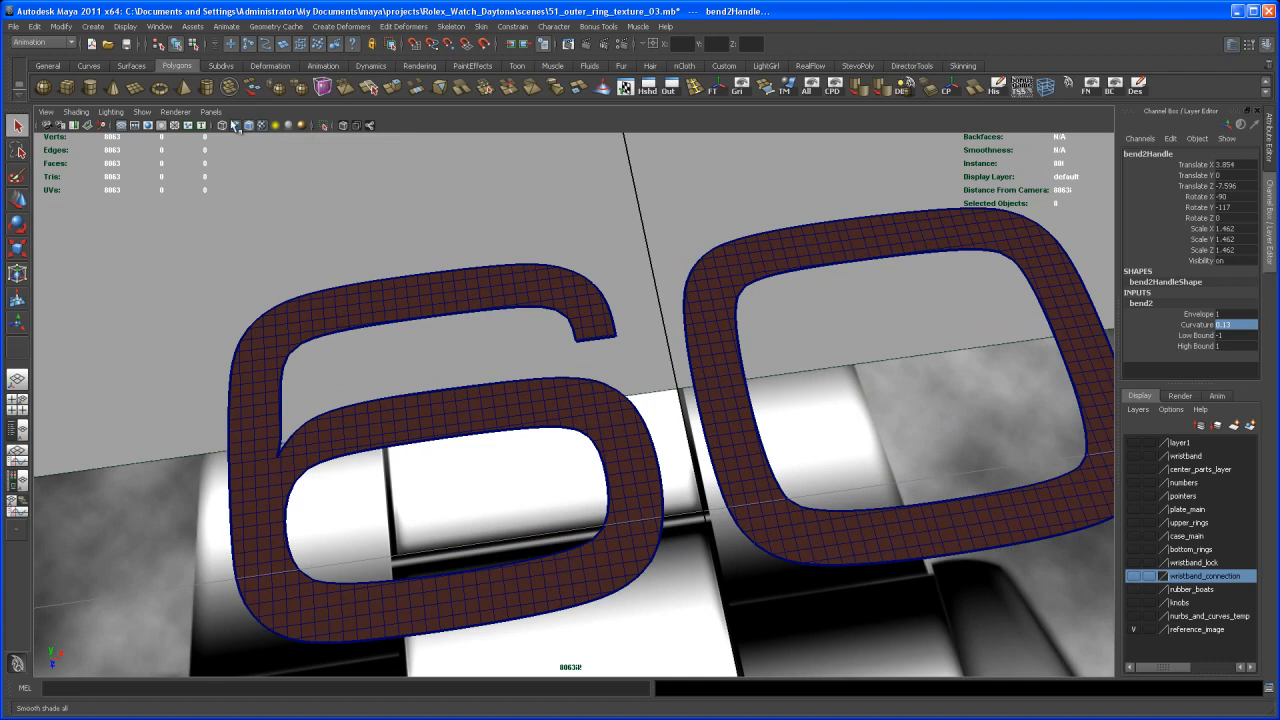
# Hide polygons in the perspective view and select the control vertex at the open tip of the 6's outline curve
pyautogui.click(147, 117)
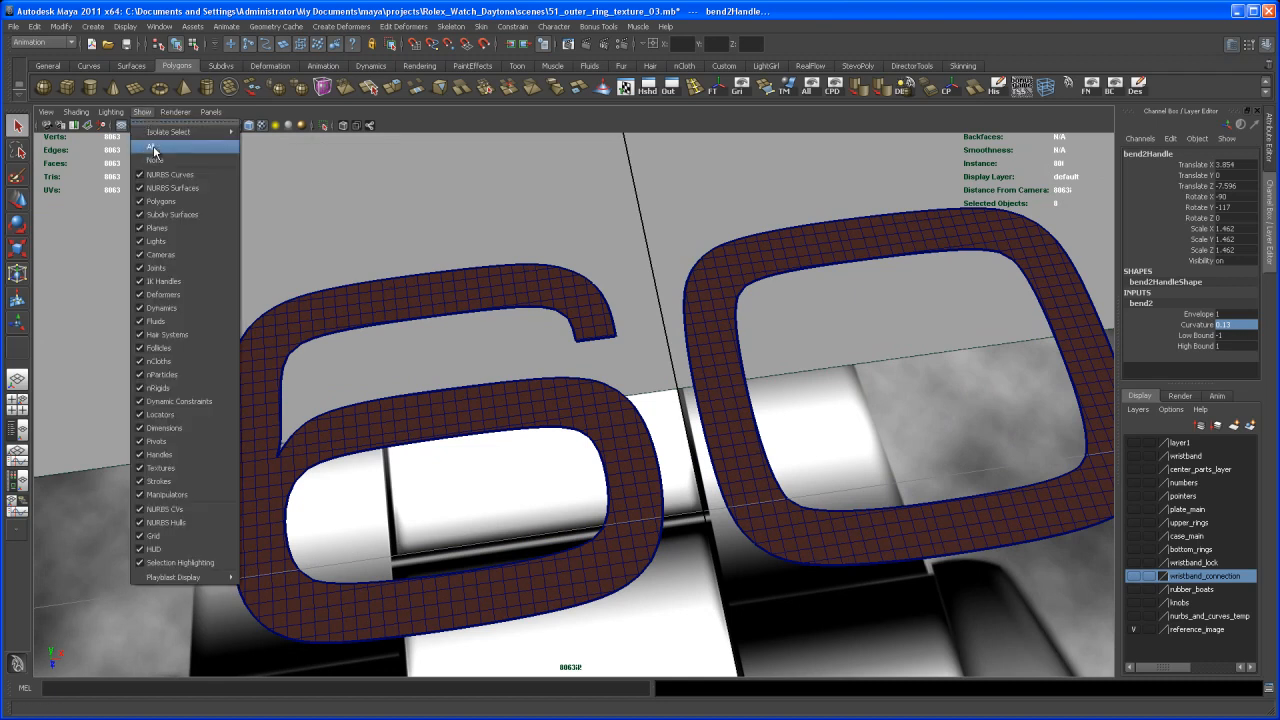
pyautogui.click(166, 206)
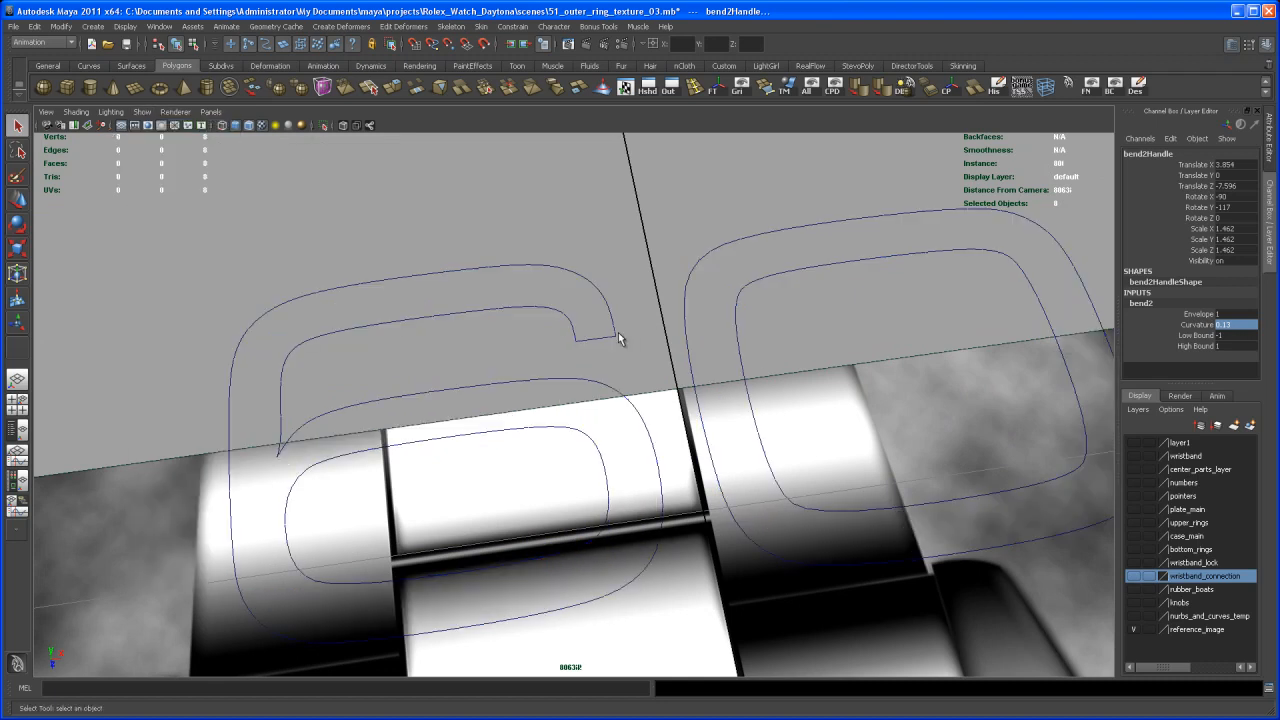
pyautogui.moveTo(614, 340); pyautogui.dragTo(658, 362, button='right')
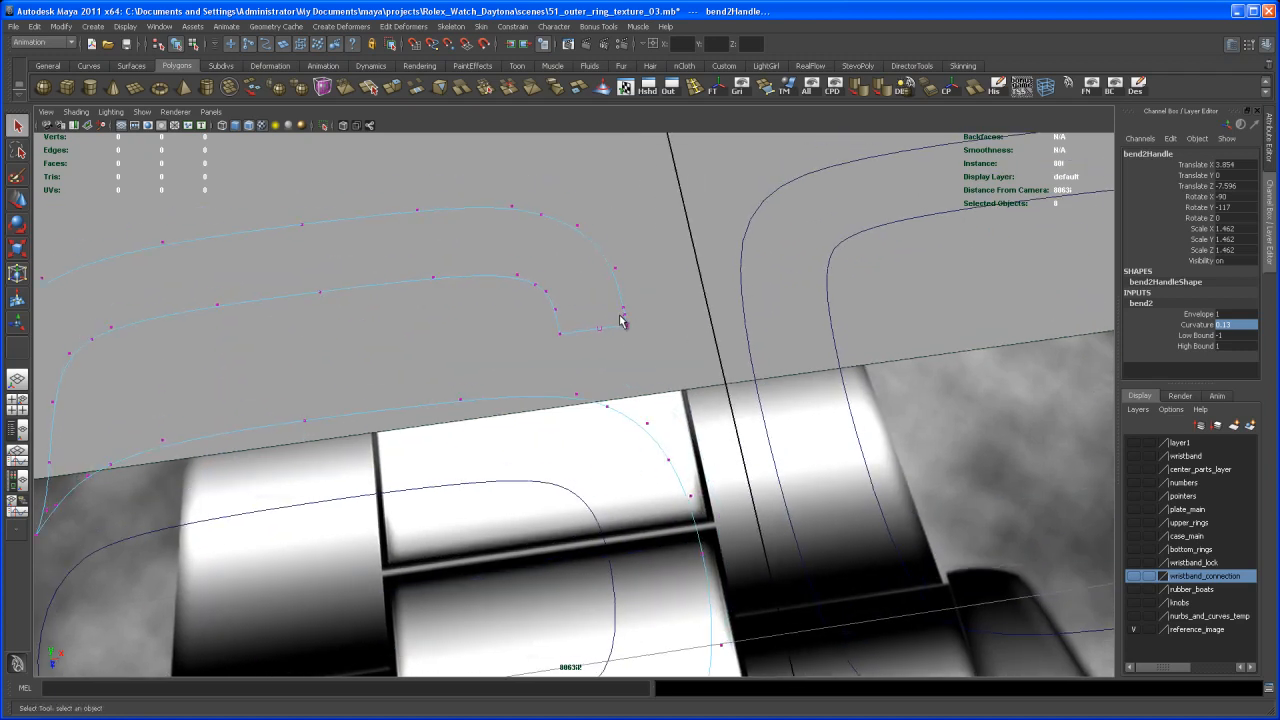
pyautogui.moveTo(640, 343); pyautogui.dragTo(640, 343)
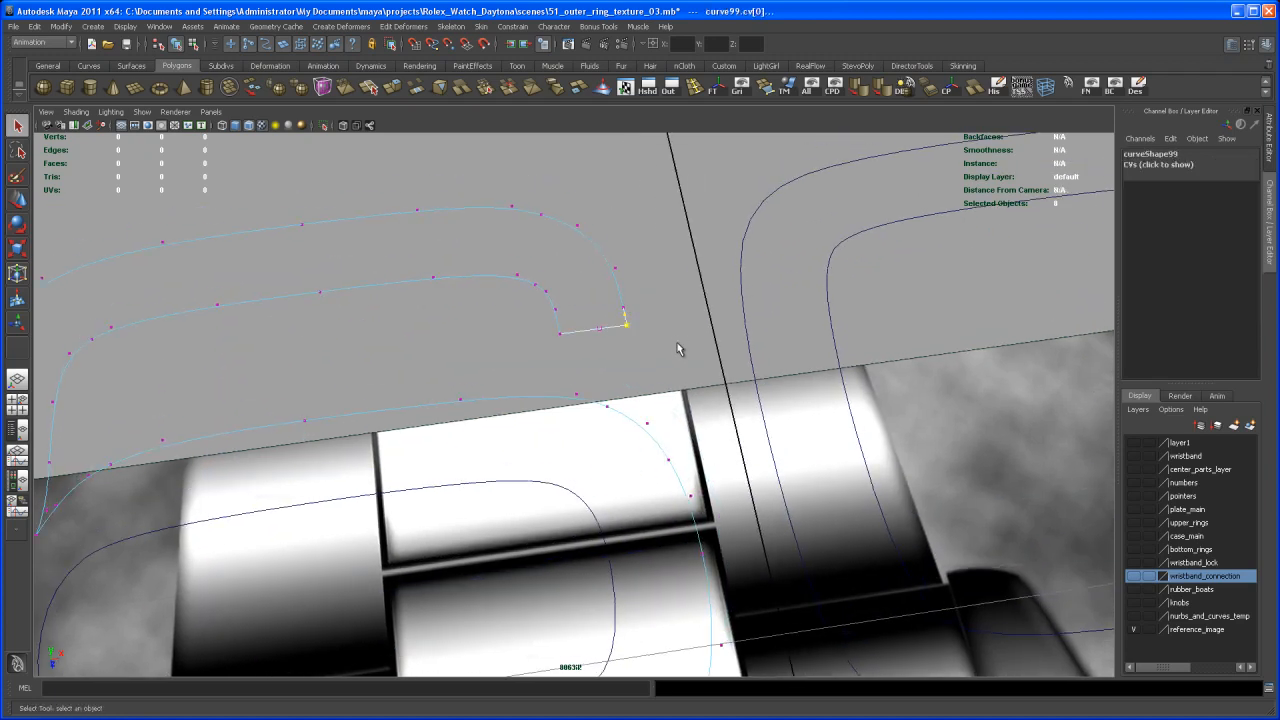
# Try moving the selected tip vertex of the 6's curve along X, and undo the moves
pyautogui.press('w')
pyautogui.moveTo(710, 310); pyautogui.dragTo(720, 313)
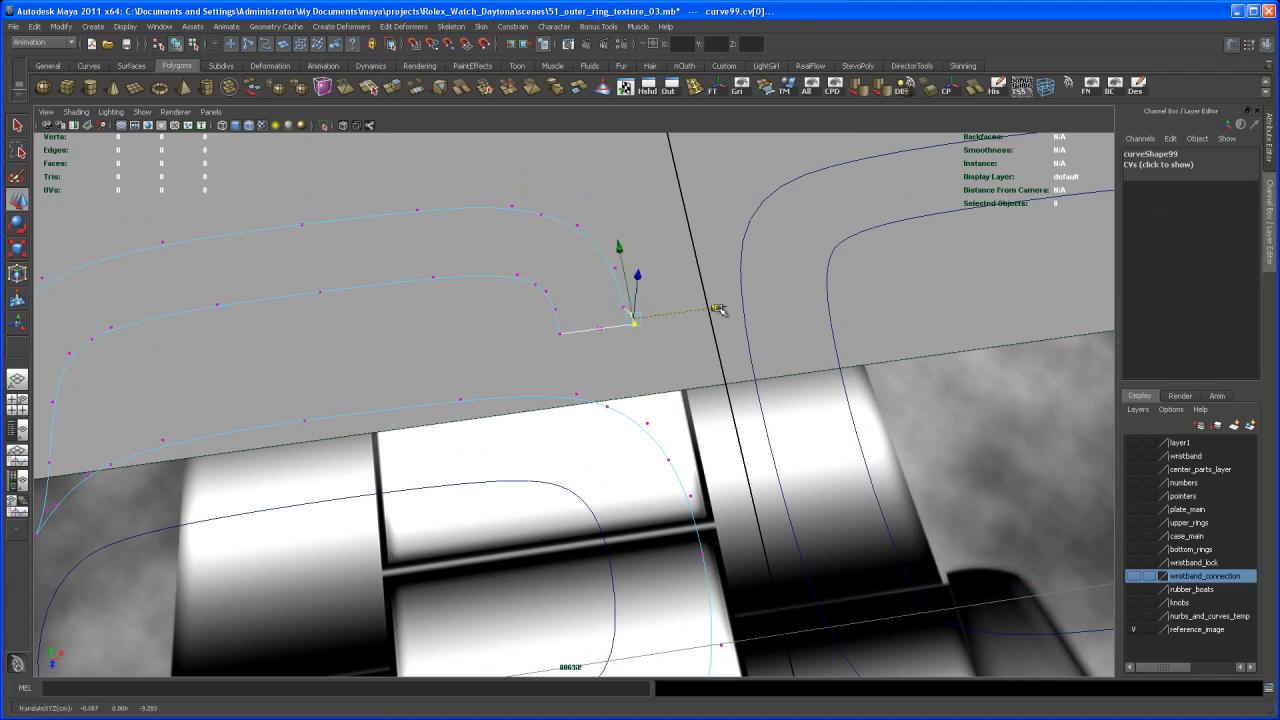
pyautogui.moveTo(718, 310); pyautogui.dragTo(710, 312)
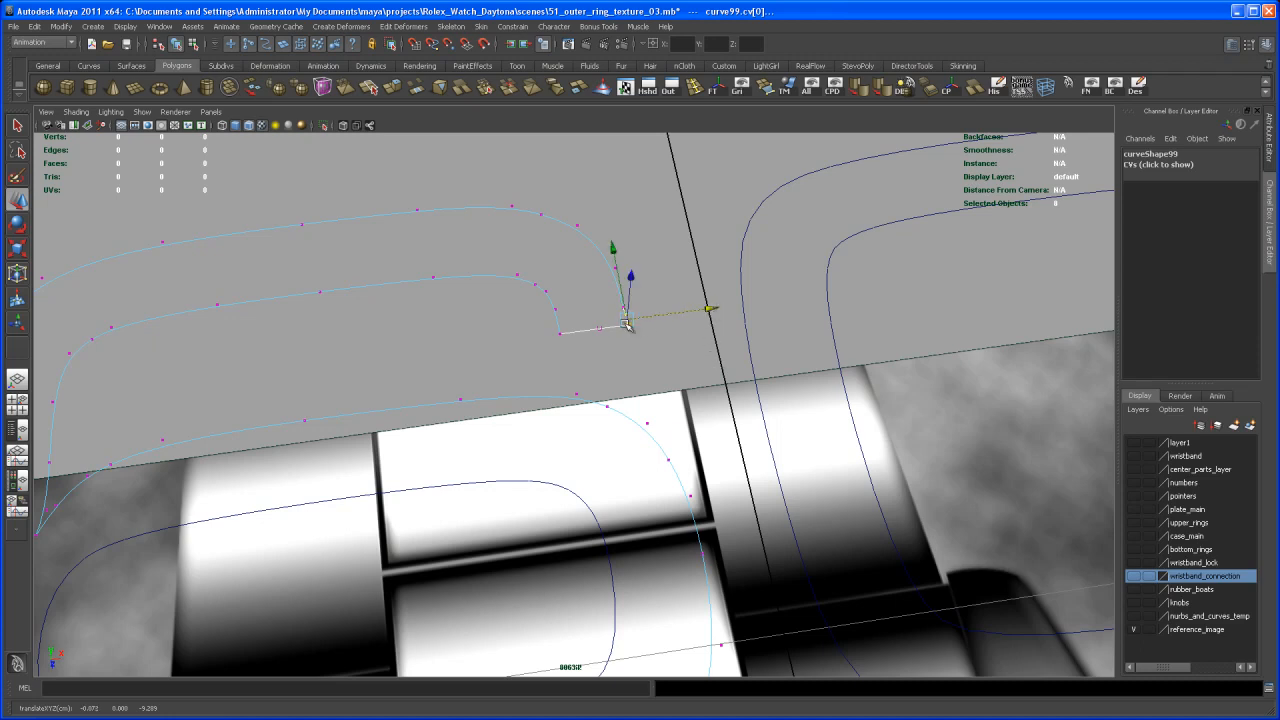
pyautogui.hotkey('ctrl', 'z')
pyautogui.hotkey('ctrl', 'z')
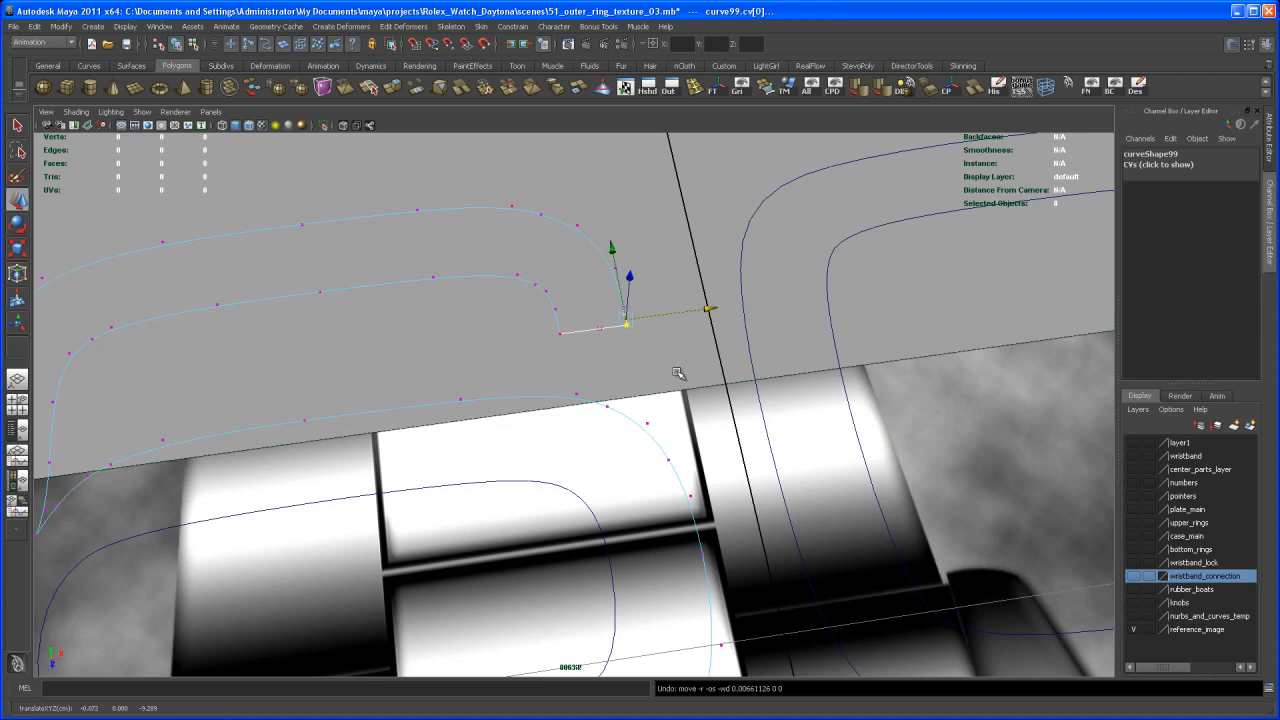
# Undo the vertex selection on the 6's curve and show polygons again in the perspective view
pyautogui.hotkey('ctrl', 'z')
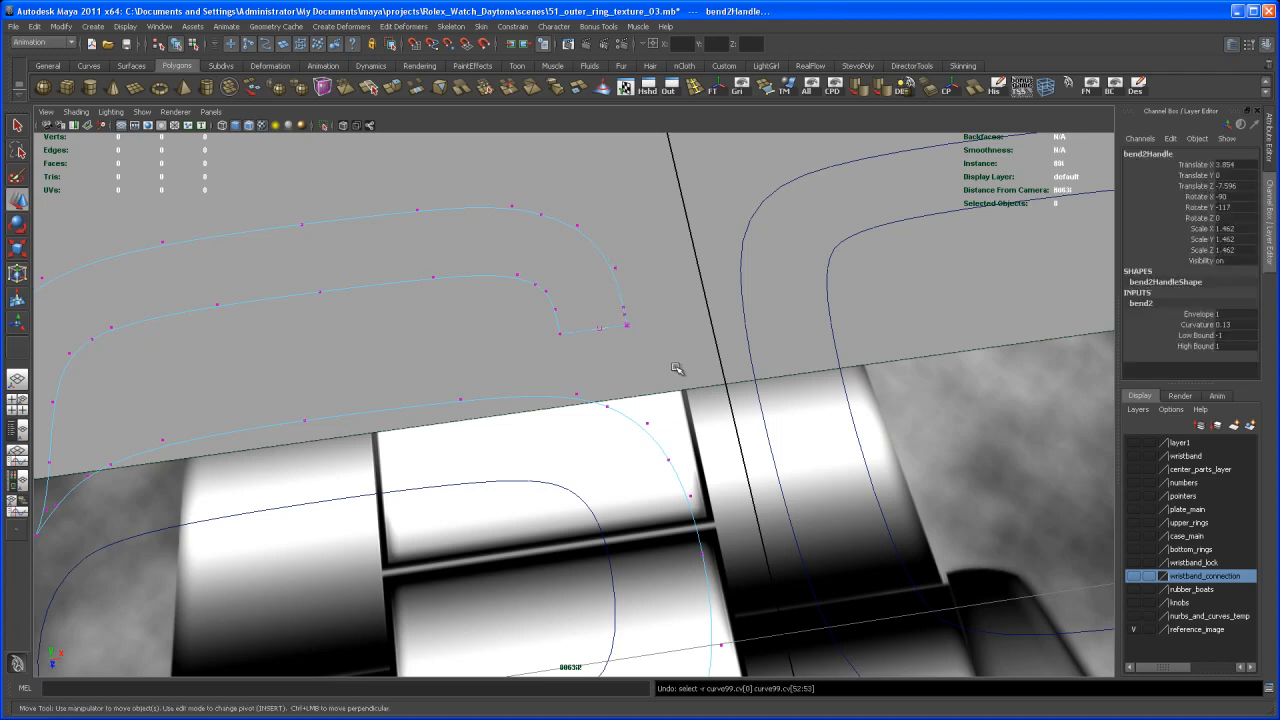
pyautogui.click(142, 112)
pyautogui.click(160, 201)
pyautogui.keyDown('alt'); pyautogui.moveTo(773, 449); pyautogui.dragTo(536, 381, button='right'); pyautogui.keyUp('alt')
pyautogui.keyDown('alt'); pyautogui.moveTo(666, 532); pyautogui.dragTo(694, 403, button='middle'); pyautogui.keyUp('alt')
pyautogui.keyDown('alt'); pyautogui.moveTo(850, 468); pyautogui.dragTo(496, 450, button='right'); pyautogui.keyUp('alt')
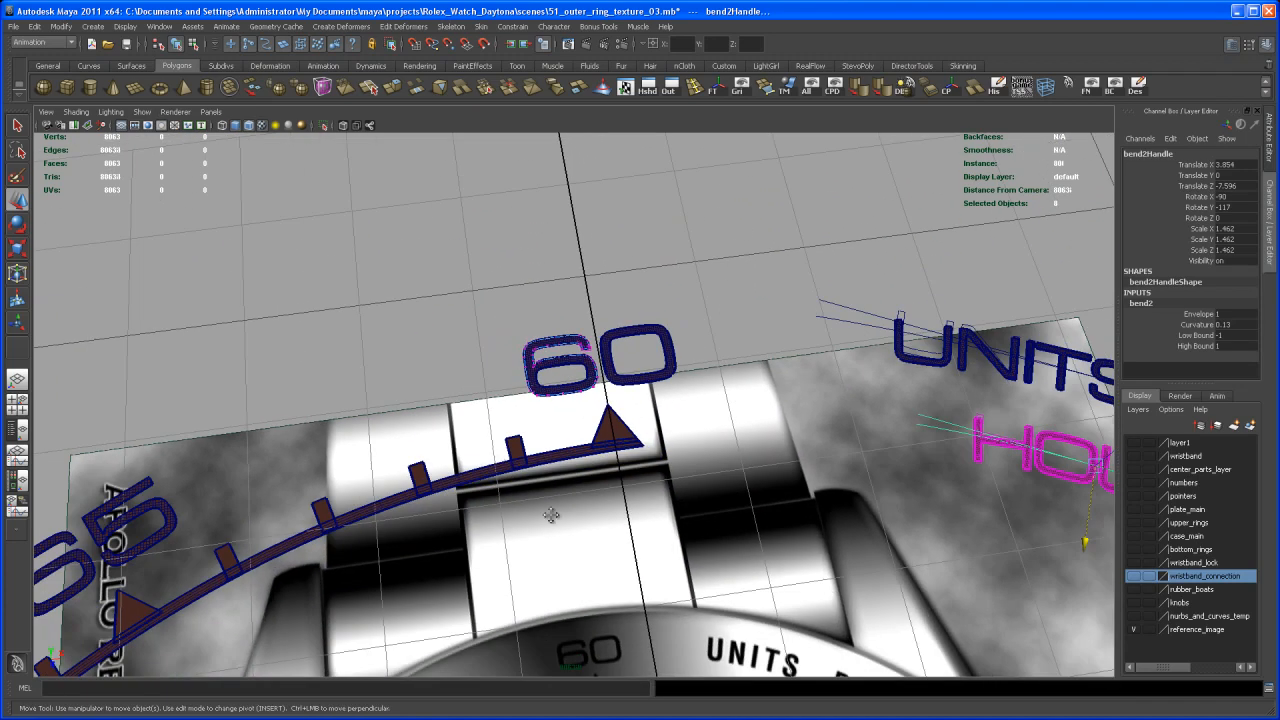
# Examine the numbers, tick strip and triangle markers along the ring from 60 around to 110
pyautogui.keyDown('alt'); pyautogui.moveTo(748, 630); pyautogui.dragTo(717, 483, button='middle'); pyautogui.keyUp('alt')
pyautogui.keyDown('alt'); pyautogui.moveTo(724, 483); pyautogui.dragTo(566, 470, button='right'); pyautogui.keyUp('alt')
pyautogui.keyDown('alt'); pyautogui.moveTo(730, 579); pyautogui.dragTo(574, 418, button='middle'); pyautogui.keyUp('alt')
pyautogui.keyDown('alt'); pyautogui.moveTo(784, 471); pyautogui.dragTo(494, 538, button='middle'); pyautogui.keyUp('alt')
pyautogui.keyDown('alt'); pyautogui.moveTo(653, 544); pyautogui.dragTo(706, 457, button='middle'); pyautogui.keyUp('alt')
pyautogui.keyDown('alt'); pyautogui.moveTo(706, 457); pyautogui.dragTo(570, 450, button='right'); pyautogui.keyUp('alt')
pyautogui.keyDown('alt'); pyautogui.moveTo(690, 520); pyautogui.dragTo(560, 515, button='right'); pyautogui.keyUp('alt')
pyautogui.keyDown('alt'); pyautogui.moveTo(520, 620); pyautogui.dragTo(600, 500, button='middle'); pyautogui.keyUp('alt')
pyautogui.keyDown('alt'); pyautogui.moveTo(600, 500); pyautogui.dragTo(612, 415); pyautogui.keyUp('alt')
pyautogui.keyDown('alt'); pyautogui.moveTo(500, 445); pyautogui.dragTo(590, 455, button='right'); pyautogui.keyUp('alt')
pyautogui.keyDown('alt'); pyautogui.moveTo(590, 455); pyautogui.dragTo(608, 485, button='middle'); pyautogui.keyUp('alt')
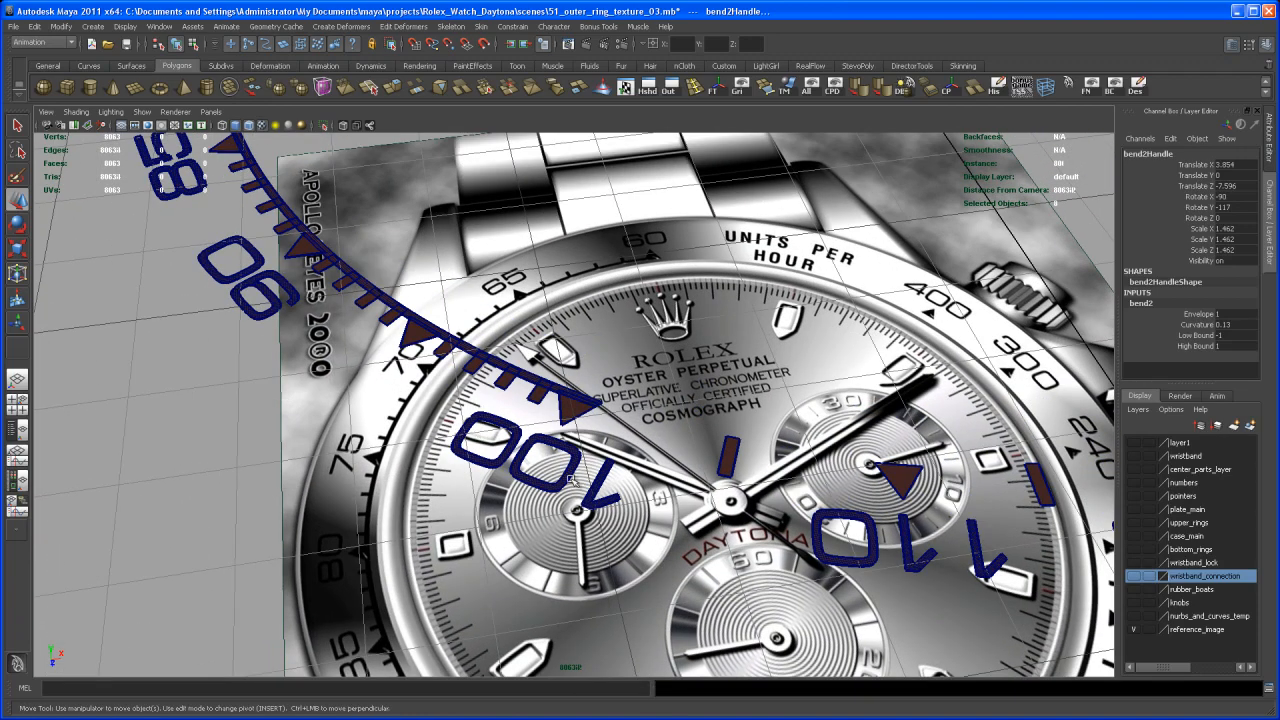
pyautogui.keyDown('alt'); pyautogui.moveTo(684, 500); pyautogui.dragTo(537, 506, button='middle'); pyautogui.keyUp('alt')
# Select the 100 lettering and step up to its parent group to inspect its transform values
pyautogui.click(487, 503)
pyautogui.press('Up')
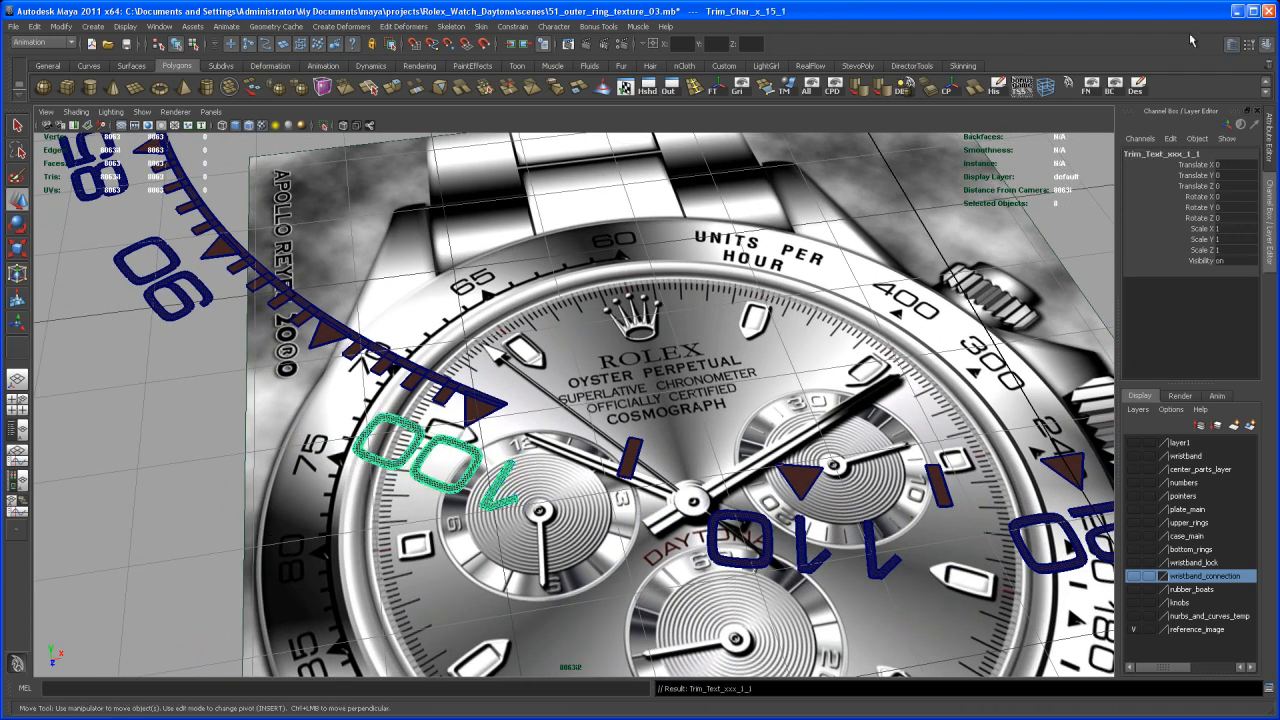
pyautogui.press('Up')
pyautogui.keyDown('alt'); pyautogui.moveTo(856, 508); pyautogui.dragTo(797, 468); pyautogui.keyUp('alt')
pyautogui.keyDown('alt'); pyautogui.moveTo(797, 468); pyautogui.dragTo(793, 486, button='middle'); pyautogui.keyUp('alt')
pyautogui.keyDown('alt'); pyautogui.moveTo(764, 424); pyautogui.dragTo(801, 440, button='middle'); pyautogui.keyUp('alt')
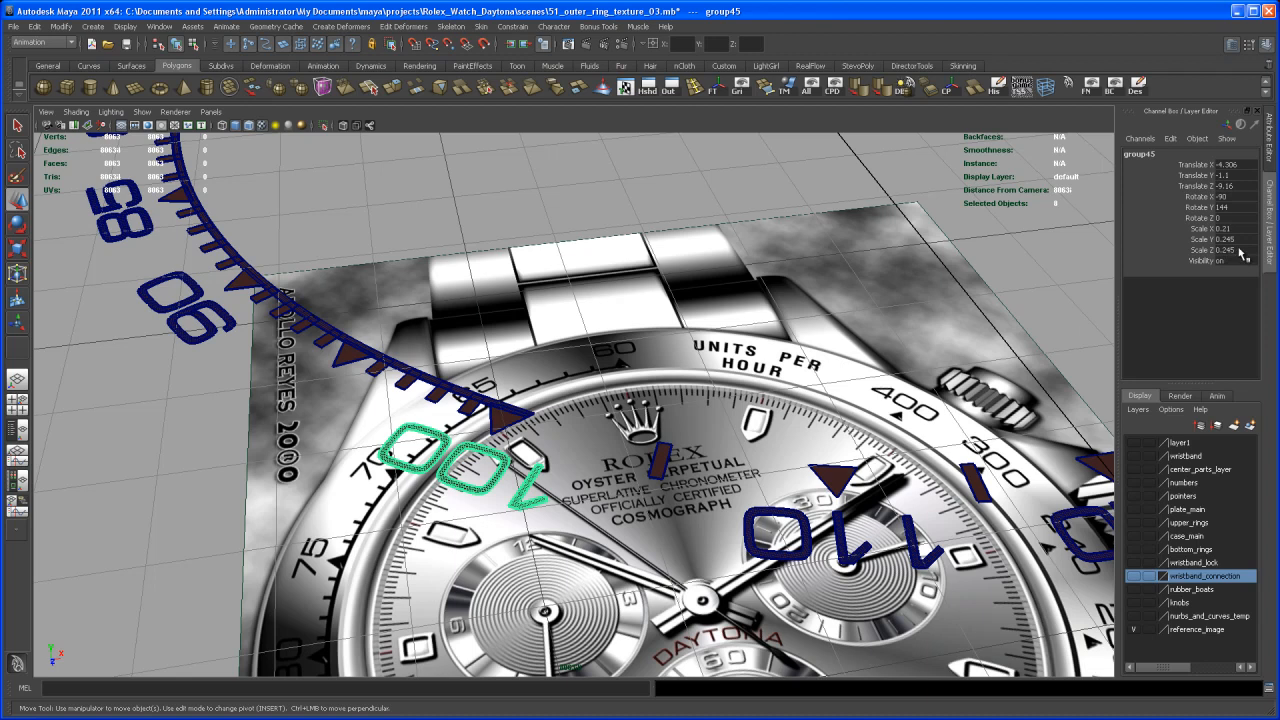
pyautogui.keyDown('alt'); pyautogui.moveTo(902, 508); pyautogui.dragTo(905, 437); pyautogui.keyUp('alt')
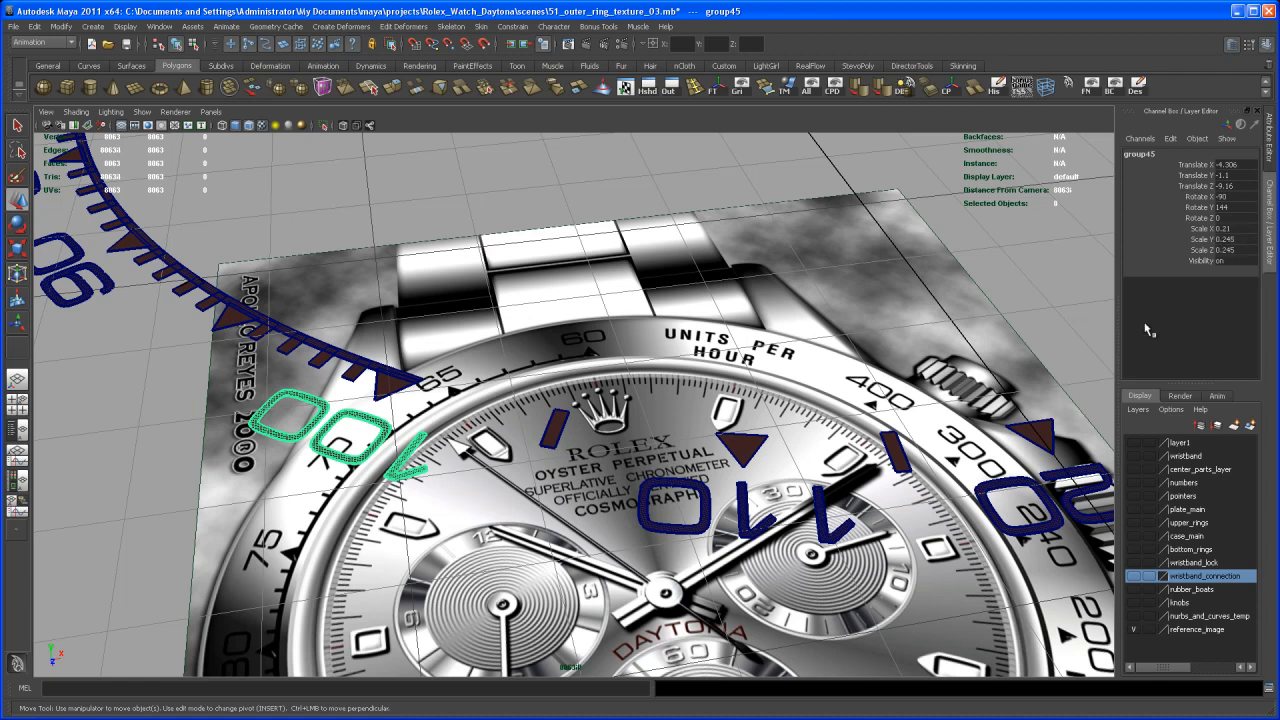
# Examine the whole ring and compare the UNITS PER HOUR lettering with the reference image
pyautogui.keyDown('alt'); pyautogui.moveTo(884, 467); pyautogui.dragTo(596, 516); pyautogui.keyUp('alt')
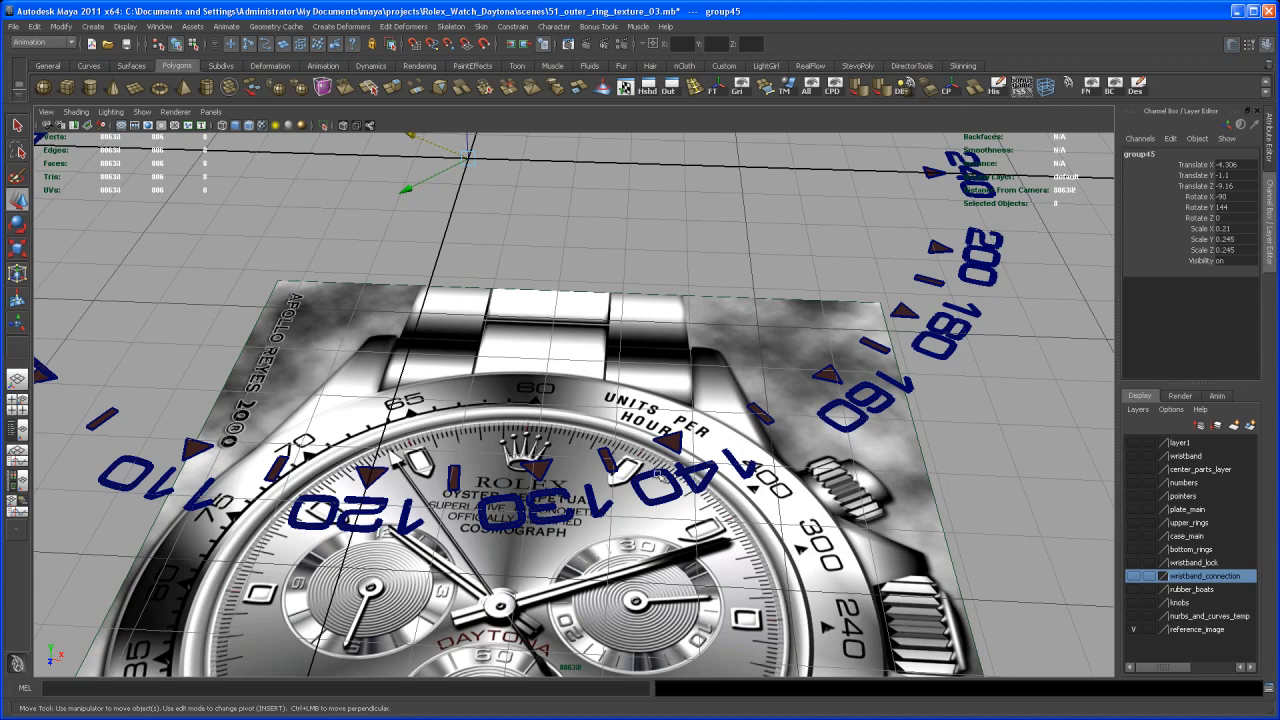
pyautogui.keyDown('alt'); pyautogui.moveTo(936, 426); pyautogui.dragTo(745, 436, button='right'); pyautogui.keyUp('alt')
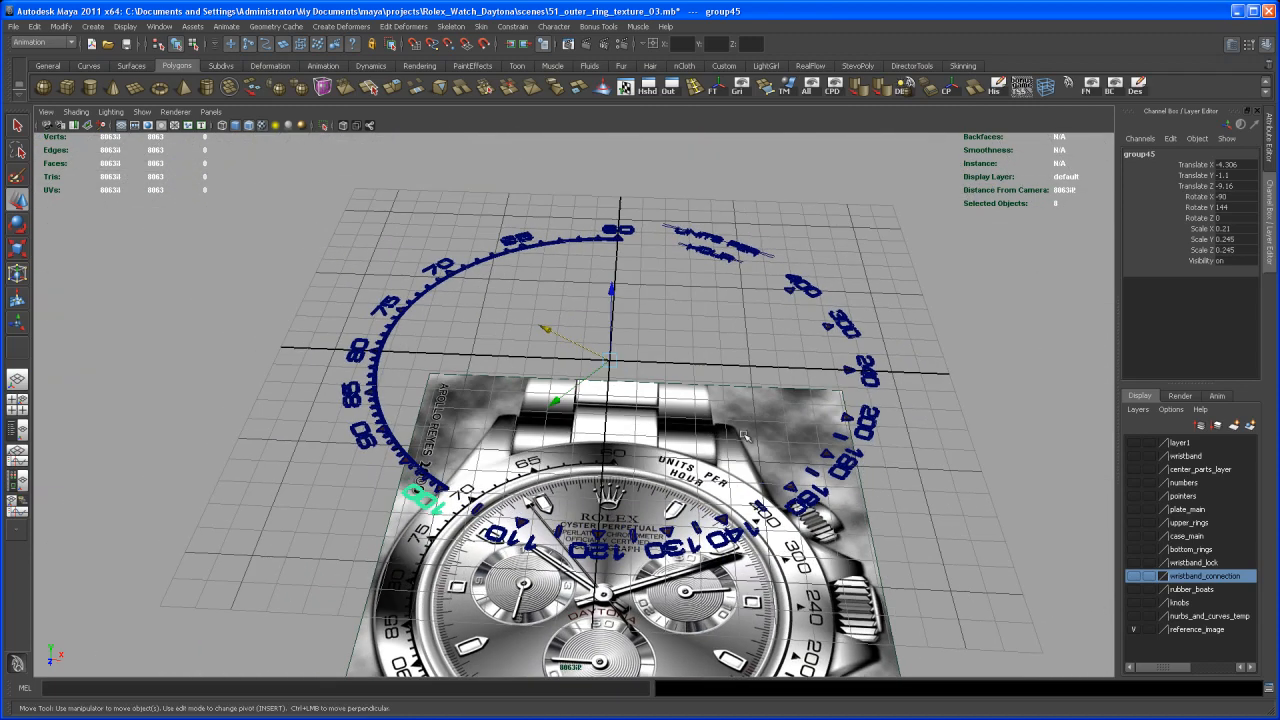
pyautogui.keyDown('alt'); pyautogui.moveTo(732, 412); pyautogui.dragTo(740, 431, button='middle'); pyautogui.keyUp('alt')
pyautogui.keyDown('alt'); pyautogui.moveTo(740, 431); pyautogui.dragTo(700, 495); pyautogui.keyUp('alt')
pyautogui.keyDown('alt'); pyautogui.moveTo(640, 485); pyautogui.dragTo(705, 478, button='right'); pyautogui.keyUp('alt')
pyautogui.keyDown('alt'); pyautogui.moveTo(705, 478); pyautogui.dragTo(630, 535, button='middle'); pyautogui.keyUp('alt')
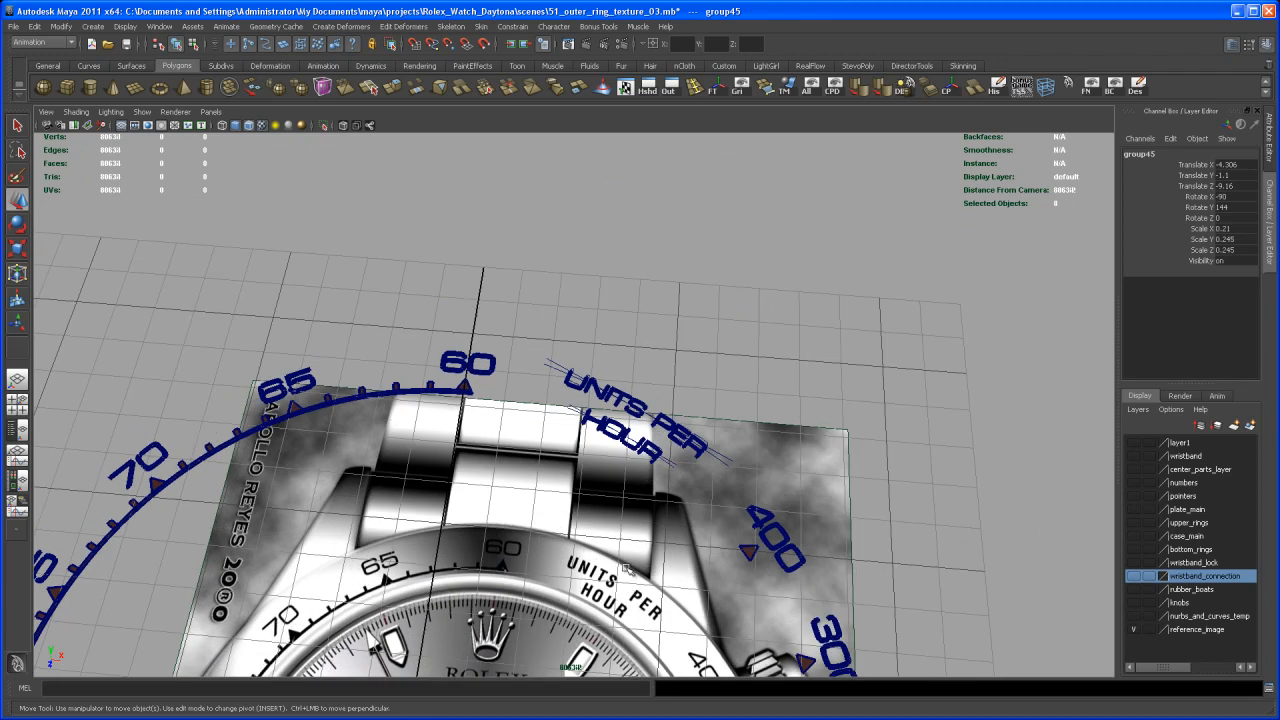
pyautogui.keyDown('alt'); pyautogui.moveTo(630, 535); pyautogui.dragTo(743, 500, button='right'); pyautogui.keyUp('alt')
pyautogui.keyDown('alt'); pyautogui.moveTo(743, 500); pyautogui.dragTo(747, 536); pyautogui.keyUp('alt')
pyautogui.moveTo(747, 536)
pyautogui.keyDown('alt'); pyautogui.mouseDown(button='middle')
pyautogui.moveTo(731, 520)
pyautogui.moveTo(732, 534)
pyautogui.mouseUp(button='middle'); pyautogui.keyUp('alt')
pyautogui.keyDown('alt'); pyautogui.moveTo(732, 534); pyautogui.dragTo(737, 551, button='right'); pyautogui.keyUp('alt')
pyautogui.keyDown('alt'); pyautogui.moveTo(737, 551); pyautogui.dragTo(734, 514); pyautogui.keyUp('alt')
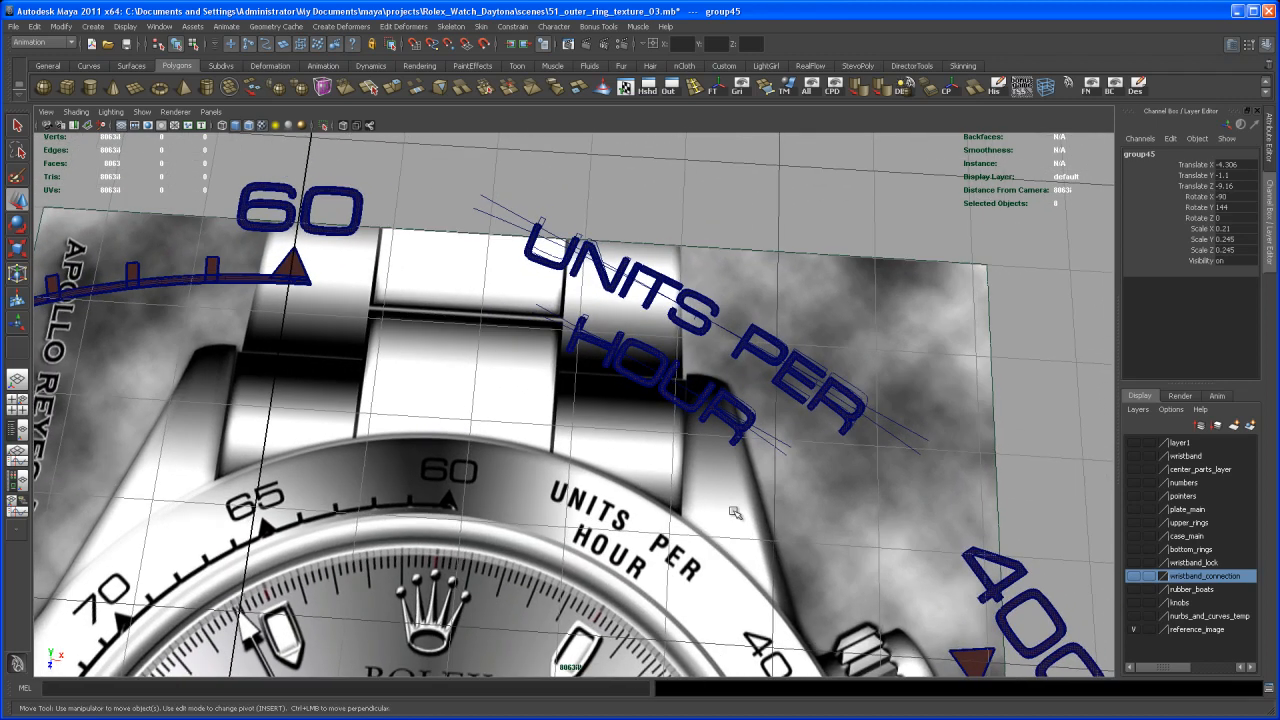
pyautogui.keyDown('alt'); pyautogui.moveTo(734, 514); pyautogui.dragTo(729, 543, button='middle'); pyautogui.keyUp('alt')
pyautogui.keyDown('alt'); pyautogui.moveTo(729, 543); pyautogui.dragTo(698, 508, button='right'); pyautogui.keyUp('alt')
pyautogui.keyDown('alt'); pyautogui.moveTo(698, 508); pyautogui.dragTo(722, 505, button='middle'); pyautogui.keyUp('alt')
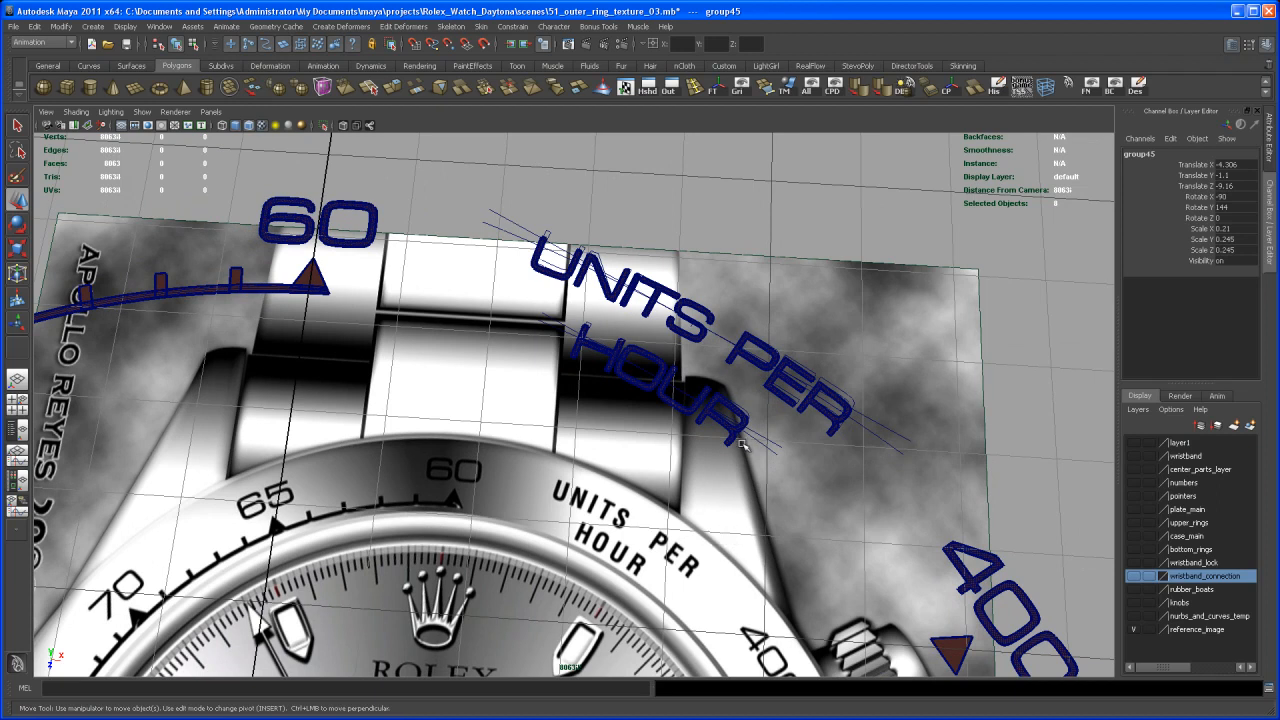
pyautogui.keyDown('alt'); pyautogui.moveTo(716, 383); pyautogui.dragTo(743, 370); pyautogui.keyUp('alt')
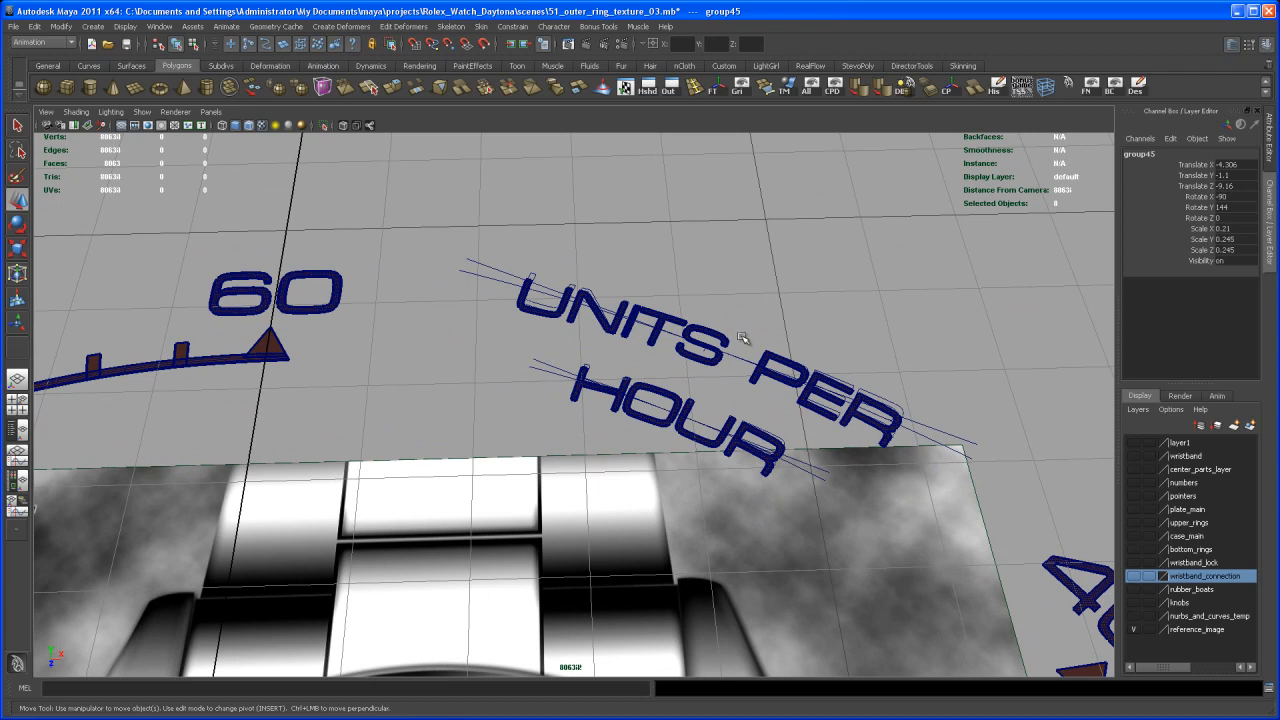
# Select the bend deformer handle of the UNITS PER lettering to inspect it, and clear the selection
pyautogui.click(734, 355)
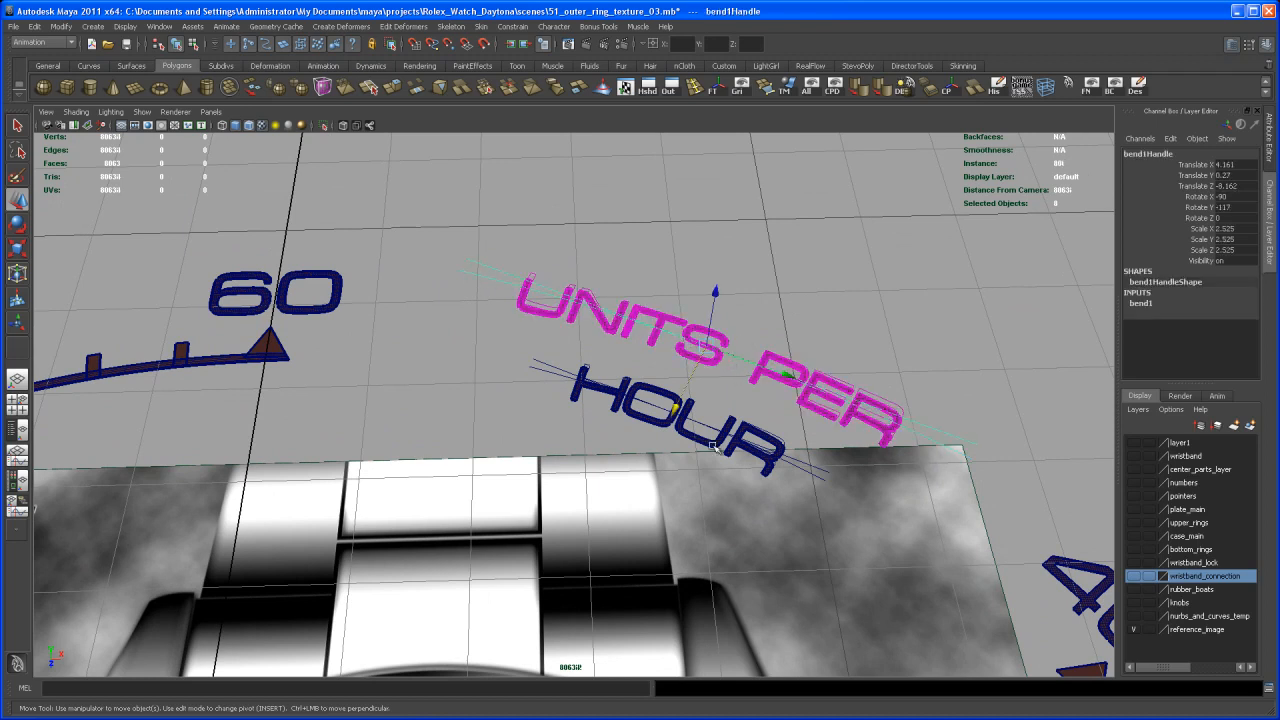
pyautogui.click(804, 331)
pyautogui.keyDown('alt'); pyautogui.moveTo(806, 337); pyautogui.dragTo(773, 391, button='right'); pyautogui.keyUp('alt')
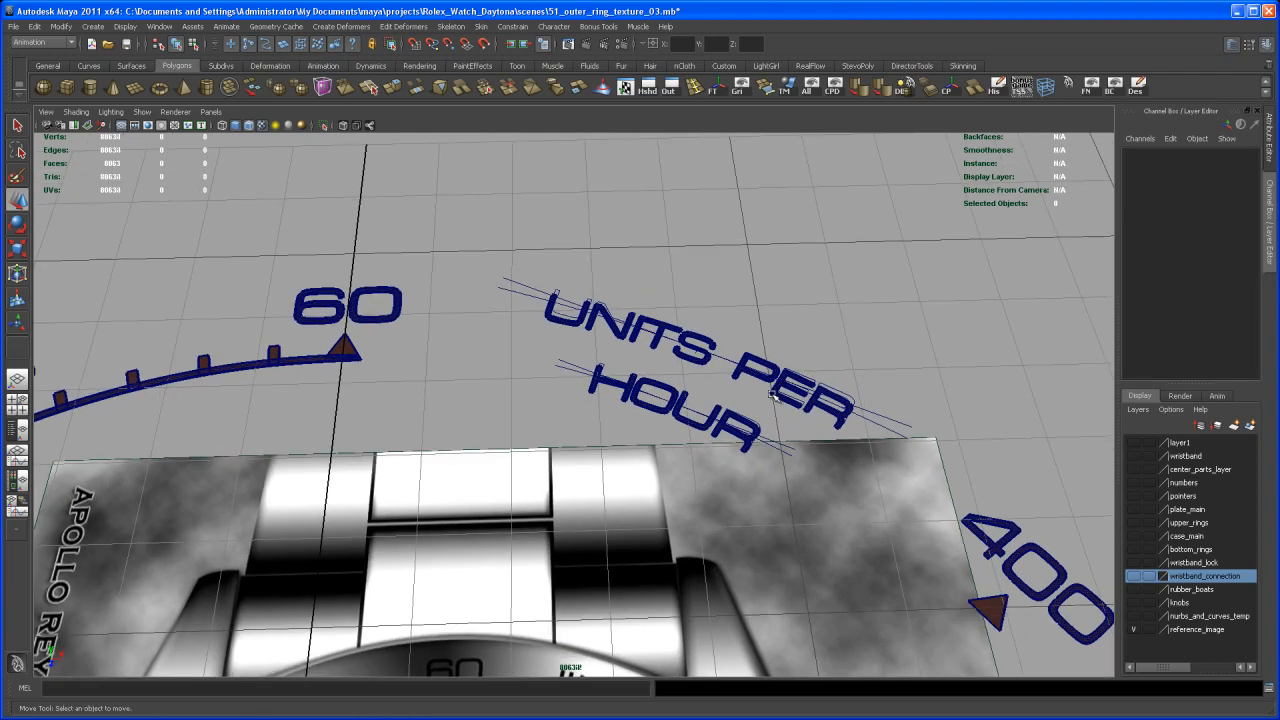
# Hide NURBS curves in the perspective view with the whole outer ring in view
pyautogui.keyDown('alt'); pyautogui.moveTo(910, 517); pyautogui.dragTo(746, 411, button='right'); pyautogui.keyUp('alt')
pyautogui.keyDown('alt'); pyautogui.moveTo(746, 411); pyautogui.dragTo(625, 487); pyautogui.keyUp('alt')
pyautogui.click(143, 112)
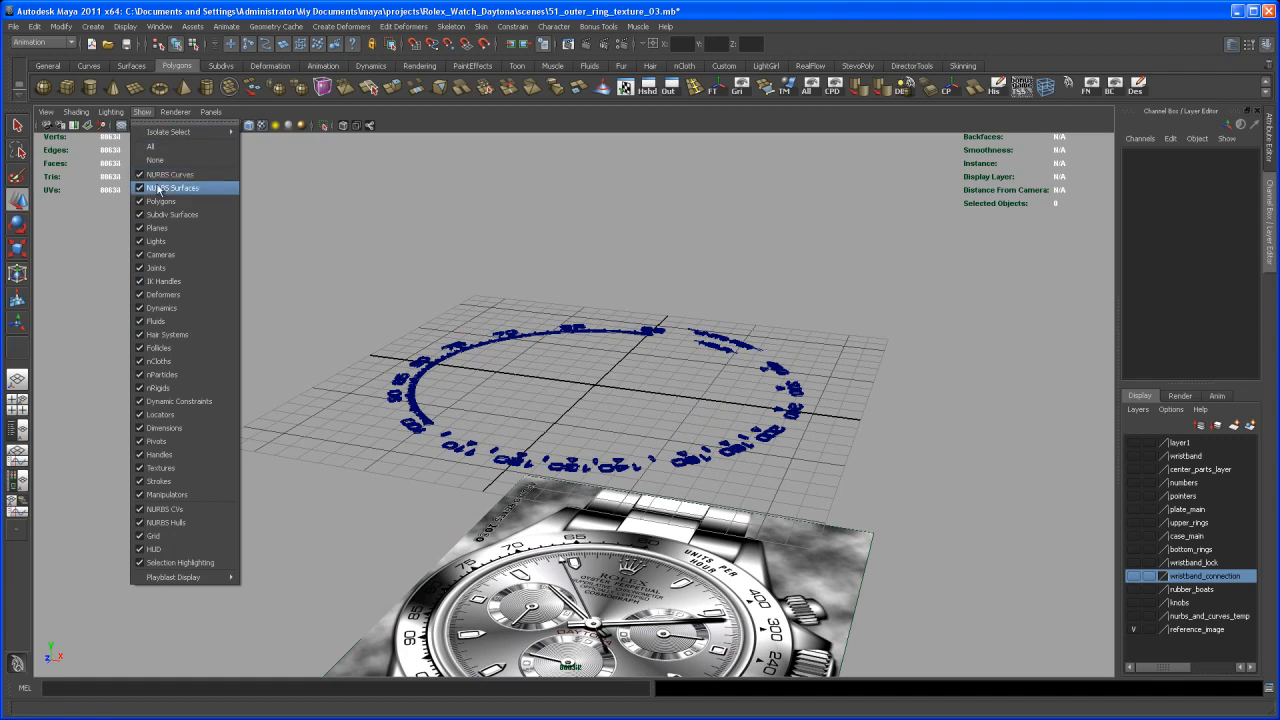
pyautogui.click(142, 175)
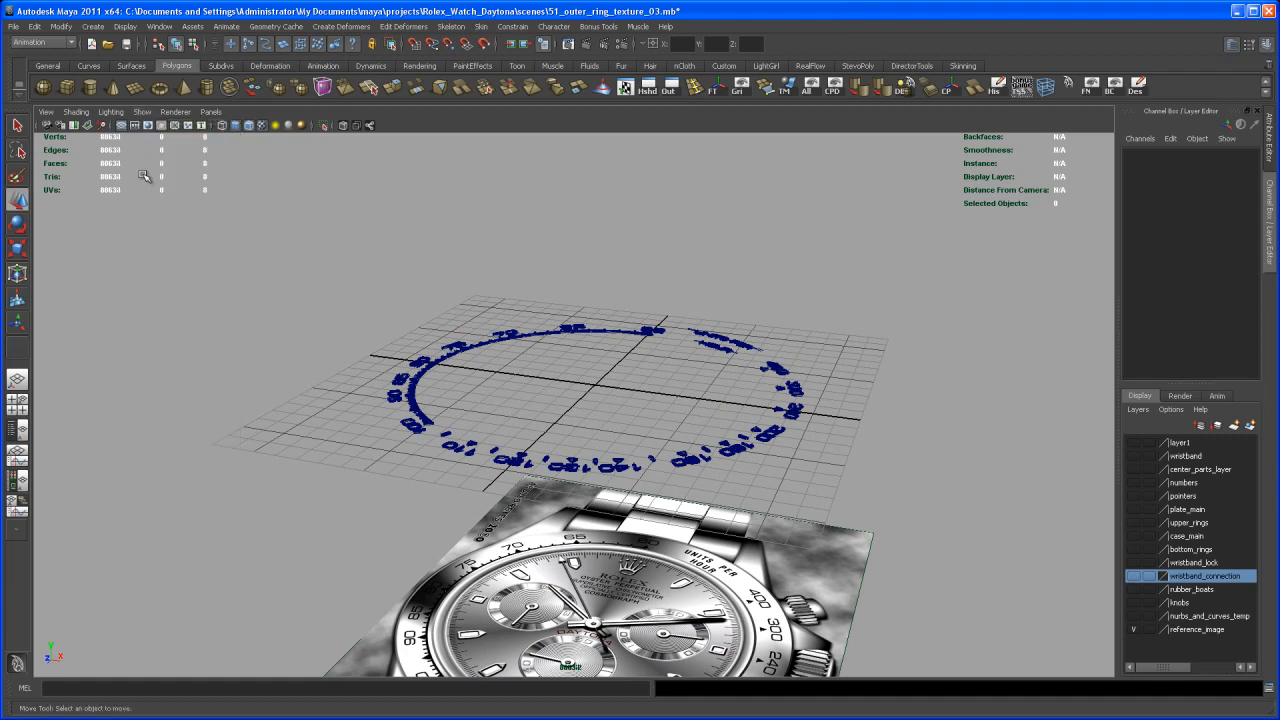
pyautogui.moveTo(608, 376)
pyautogui.keyDown('alt'); pyautogui.mouseDown()
pyautogui.moveTo(671, 340)
pyautogui.moveTo(706, 360)
pyautogui.moveTo(674, 306)
pyautogui.moveTo(623, 323)
pyautogui.moveTo(617, 374)
pyautogui.moveTo(628, 376)
pyautogui.mouseUp(); pyautogui.keyUp('alt')
pyautogui.moveTo(629, 398); pyautogui.dragTo(646, 384, button='right')
pyautogui.keyDown('alt'); pyautogui.moveTo(649, 388); pyautogui.dragTo(647, 372); pyautogui.keyUp('alt')
# Select all the ring markings, set their display smoothness to 3, and clear the selection
pyautogui.moveTo(276, 238); pyautogui.dragTo(666, 360)
pyautogui.keyDown('alt'); pyautogui.moveTo(740, 396); pyautogui.dragTo(738, 434); pyautogui.keyUp('alt')
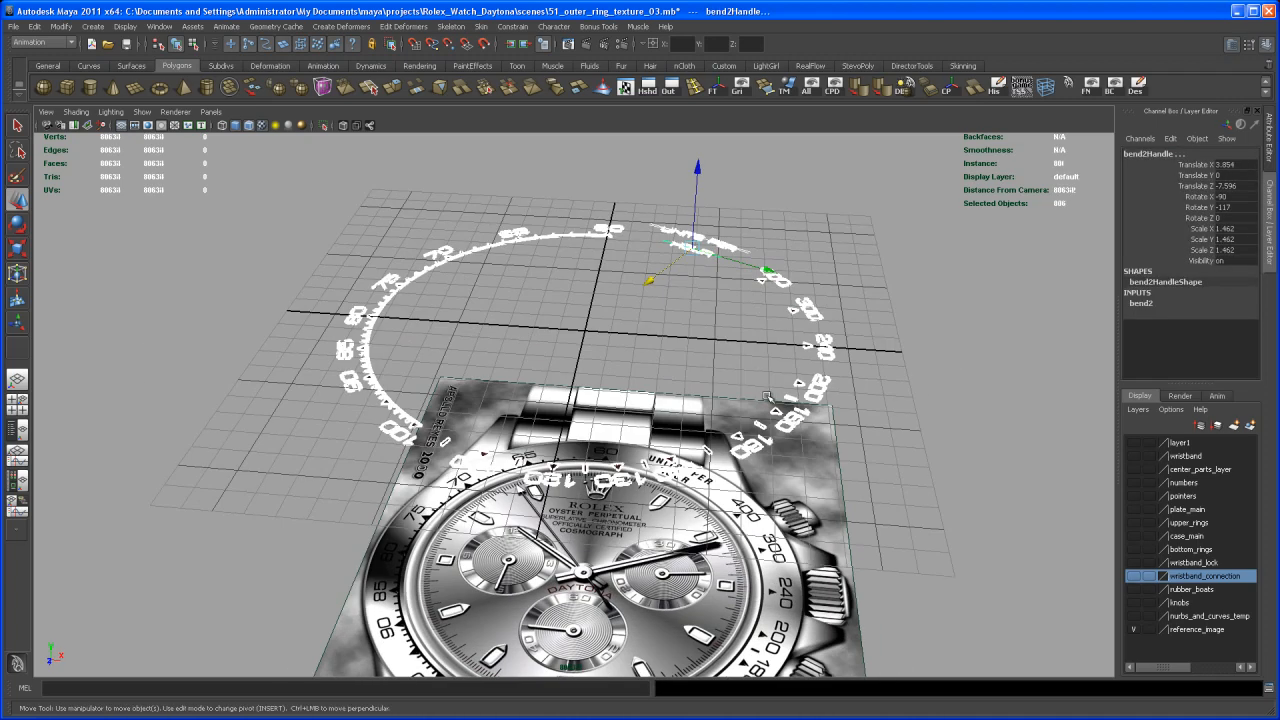
pyautogui.press('3')
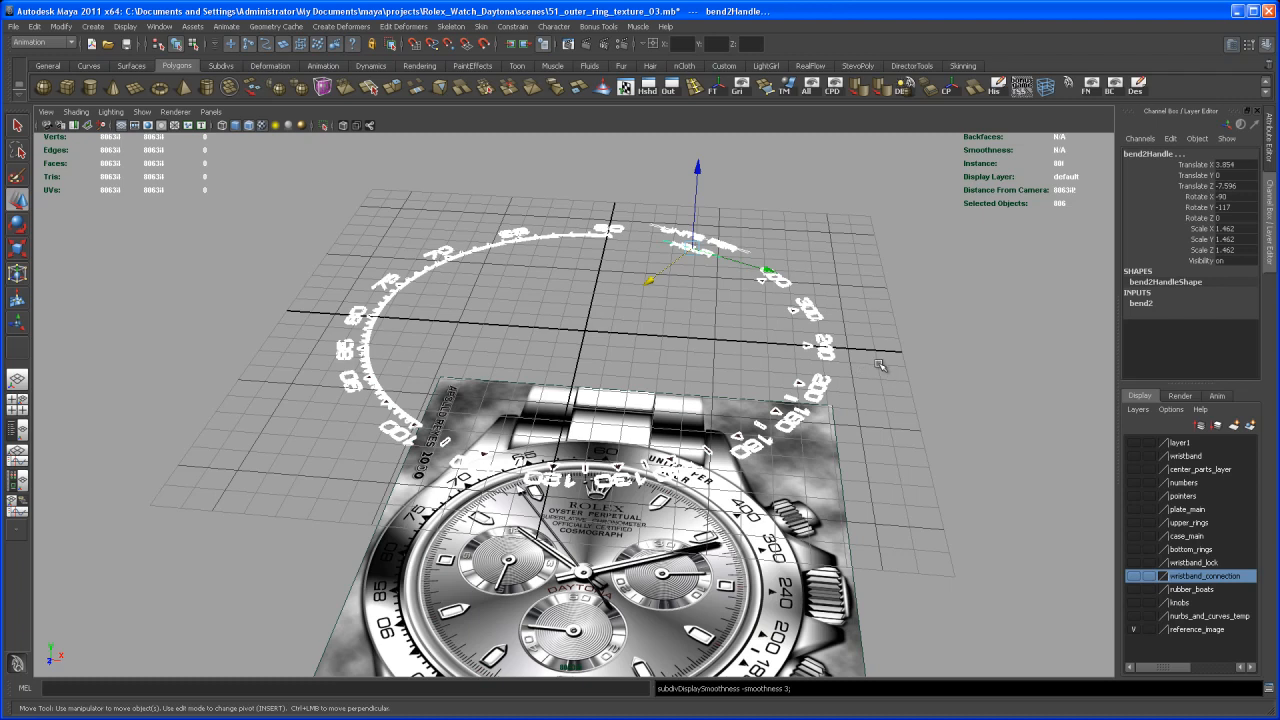
pyautogui.click(863, 368)
# Select the camera above the ring and set its Translate X, Y, Z and Rotate X to 0
pyautogui.keyDown('alt'); pyautogui.moveTo(864, 360); pyautogui.dragTo(858, 381); pyautogui.keyUp('alt')
pyautogui.keyDown('alt'); pyautogui.moveTo(858, 381); pyautogui.dragTo(791, 367, button='right'); pyautogui.keyUp('alt')
pyautogui.keyDown('alt'); pyautogui.moveTo(791, 367); pyautogui.dragTo(787, 362, button='middle'); pyautogui.keyUp('alt')
pyautogui.keyDown('alt'); pyautogui.moveTo(787, 362); pyautogui.dragTo(780, 424); pyautogui.keyUp('alt')
pyautogui.keyDown('alt'); pyautogui.moveTo(817, 401); pyautogui.dragTo(686, 271, button='right'); pyautogui.keyUp('alt')
pyautogui.keyDown('alt'); pyautogui.moveTo(686, 271); pyautogui.dragTo(676, 372, button='middle'); pyautogui.keyUp('alt')
pyautogui.keyDown('alt'); pyautogui.moveTo(676, 372); pyautogui.dragTo(536, 294, button='right'); pyautogui.keyUp('alt')
pyautogui.keyDown('alt'); pyautogui.moveTo(684, 336); pyautogui.dragTo(615, 263); pyautogui.keyUp('alt')
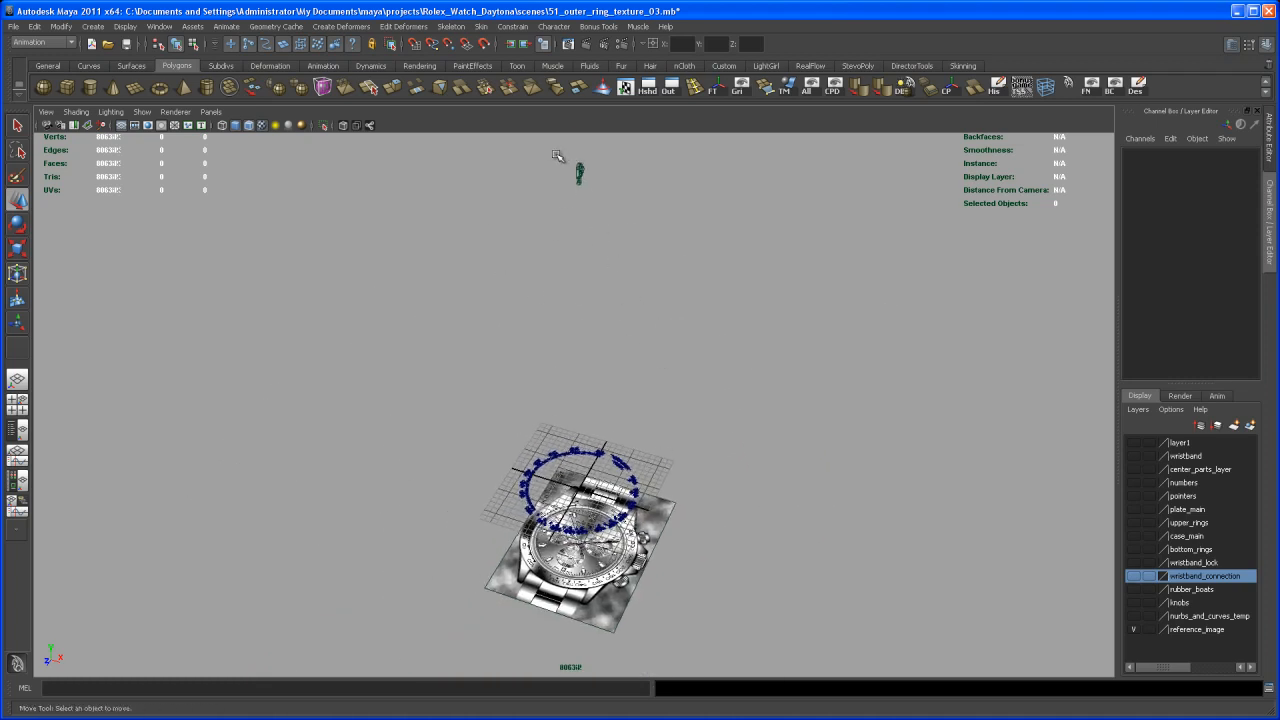
pyautogui.moveTo(558, 156); pyautogui.dragTo(596, 196)
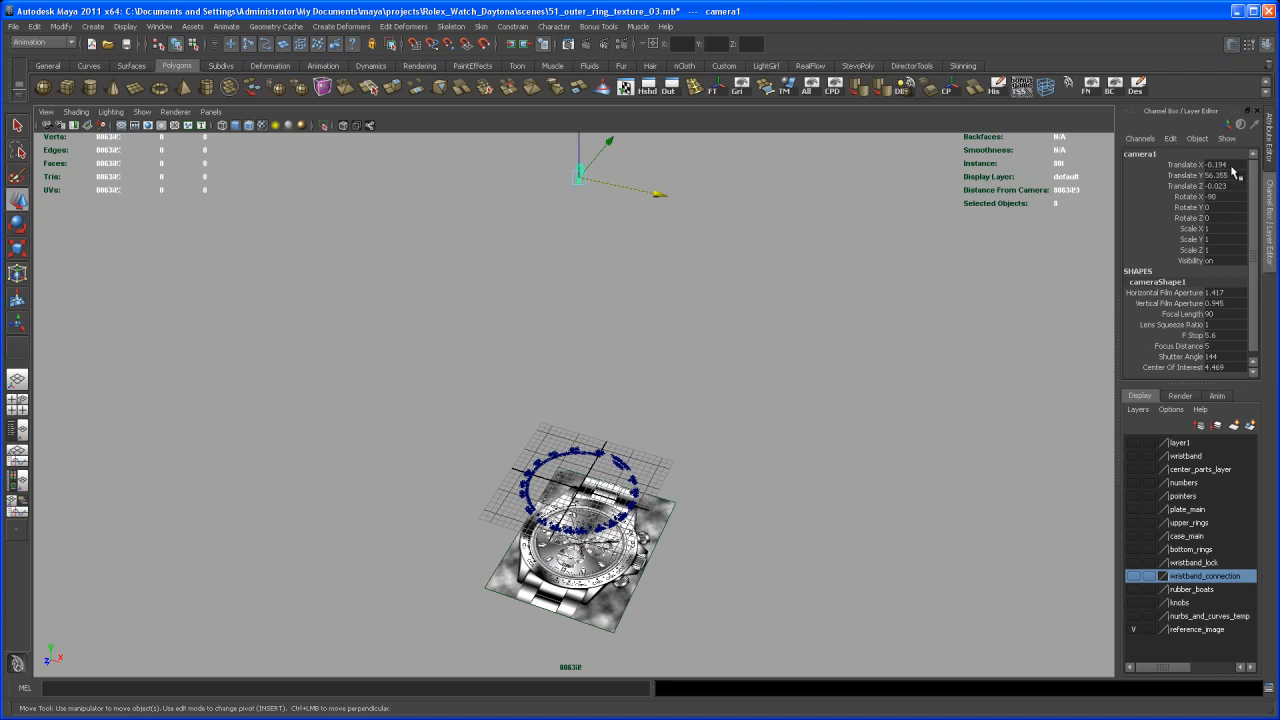
pyautogui.moveTo(1232, 167); pyautogui.dragTo(1229, 197)
pyautogui.write('0')
pyautogui.press('Return')
# Frame the camera at the origin and set its Rotate X to -90 so it faces straight down
pyautogui.press('f')
pyautogui.keyDown('alt'); pyautogui.moveTo(817, 351); pyautogui.dragTo(858, 360, button='right'); pyautogui.keyUp('alt')
pyautogui.keyDown('alt'); pyautogui.moveTo(800, 375); pyautogui.dragTo(757, 445, button='middle'); pyautogui.keyUp('alt')
pyautogui.keyDown('alt'); pyautogui.moveTo(715, 450); pyautogui.dragTo(750, 468, button='right'); pyautogui.keyUp('alt')
pyautogui.keyDown('alt'); pyautogui.moveTo(748, 470); pyautogui.dragTo(785, 478, button='middle'); pyautogui.keyUp('alt')
pyautogui.moveTo(776, 380)
pyautogui.keyDown('alt'); pyautogui.mouseDown()
pyautogui.moveTo(722, 386)
pyautogui.moveTo(779, 385)
pyautogui.mouseUp(); pyautogui.keyUp('alt')
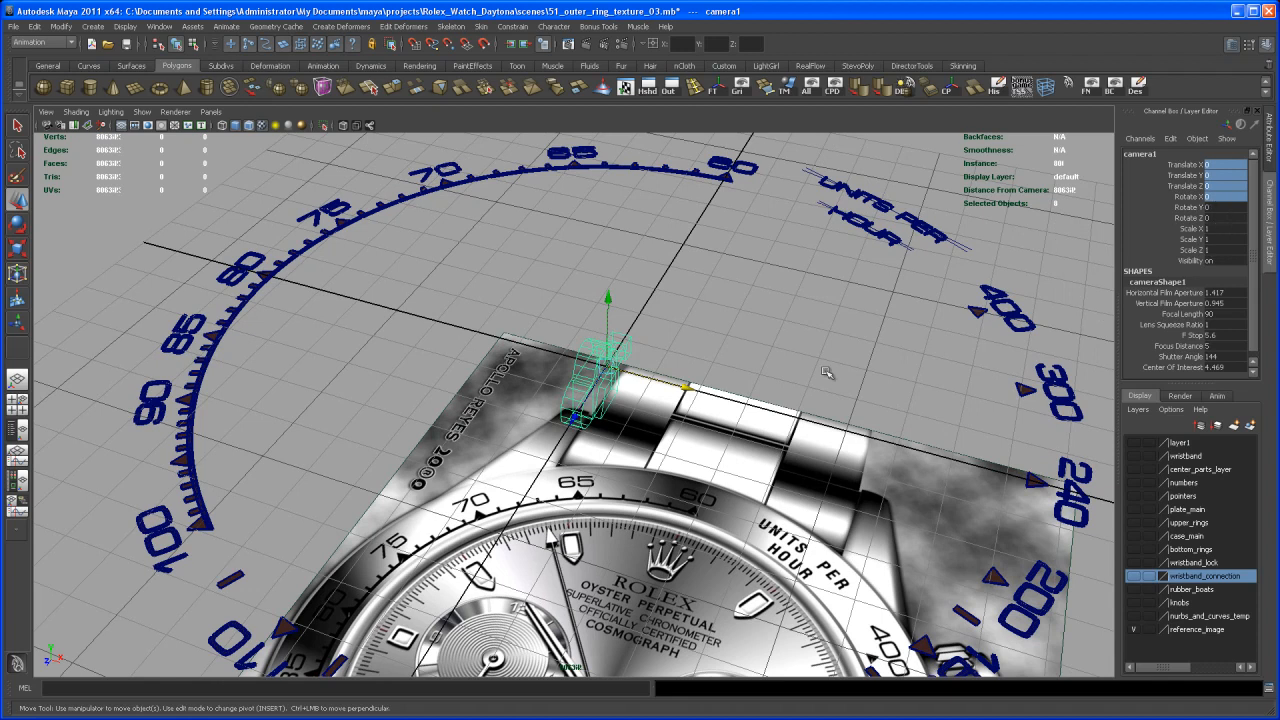
pyautogui.keyDown('alt'); pyautogui.moveTo(740, 384); pyautogui.dragTo(777, 358); pyautogui.keyUp('alt')
pyautogui.press('e')
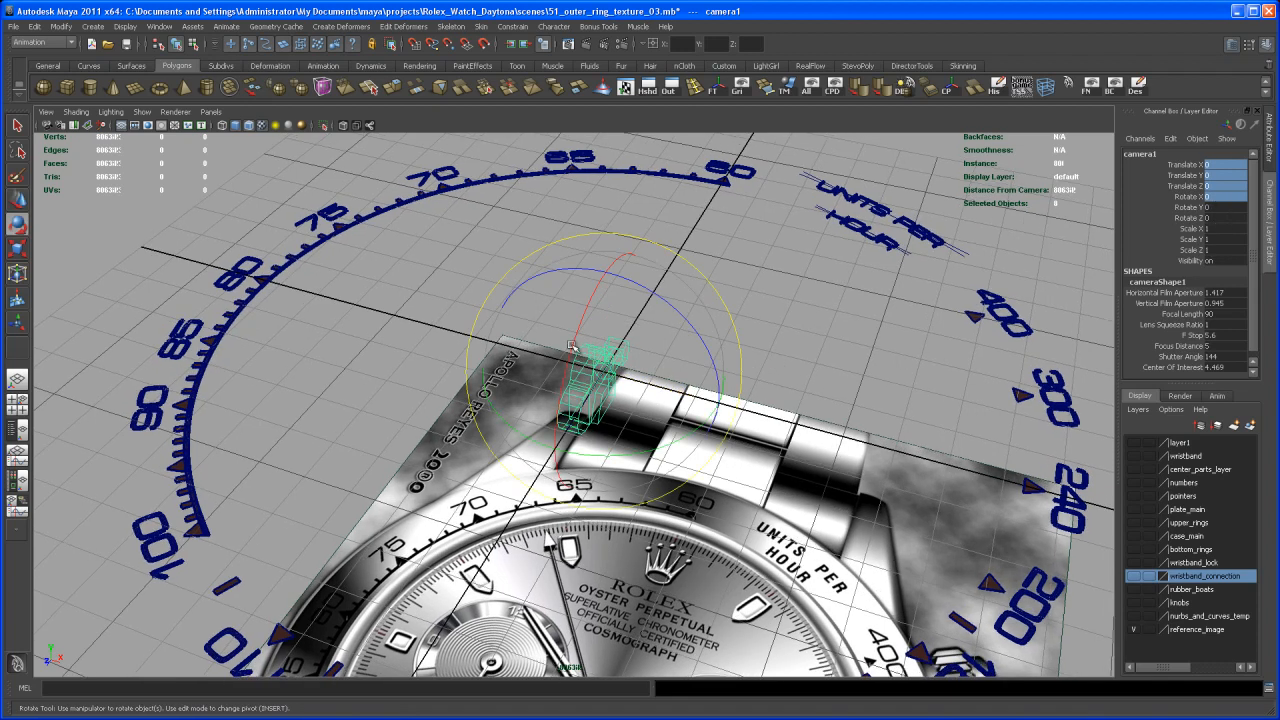
pyautogui.moveTo(573, 343); pyautogui.dragTo(588, 388)
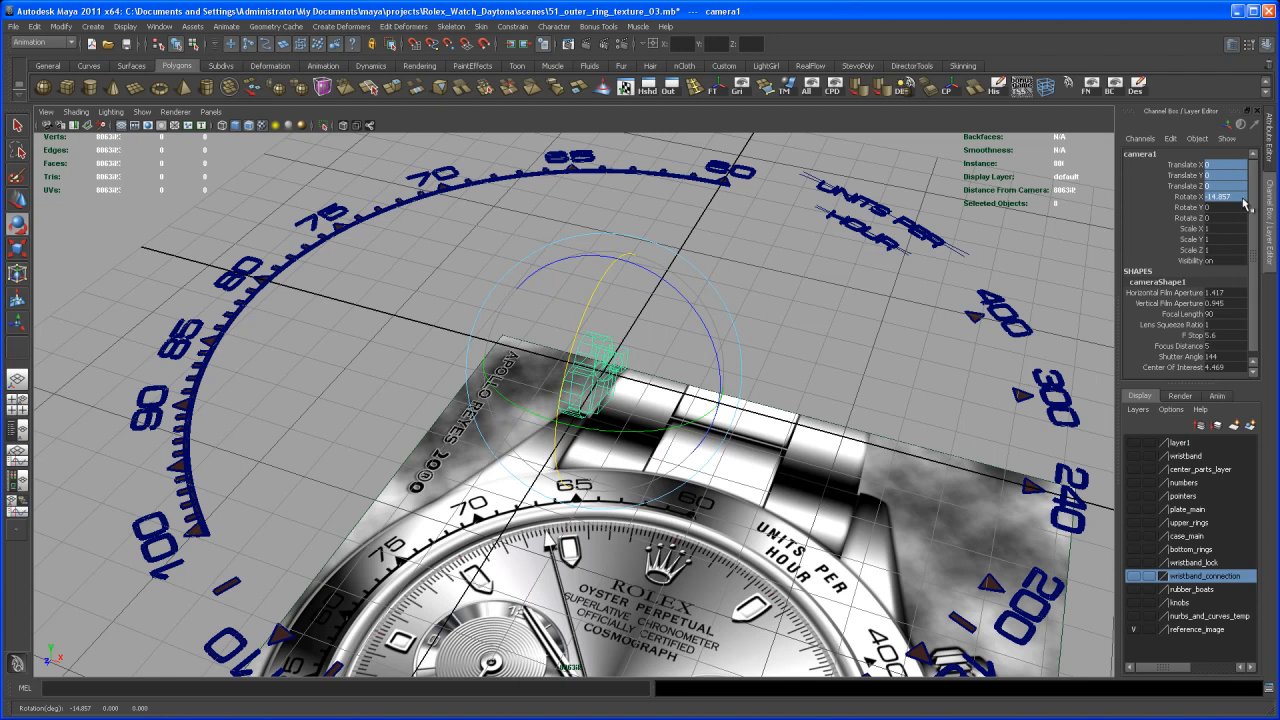
pyautogui.click(1244, 200)
pyautogui.write('-90')
pyautogui.press('Return')
# Raise the camera along Y to about 21.3 units above the ring
pyautogui.scroll(-4, 806, 366)
pyautogui.press('w')
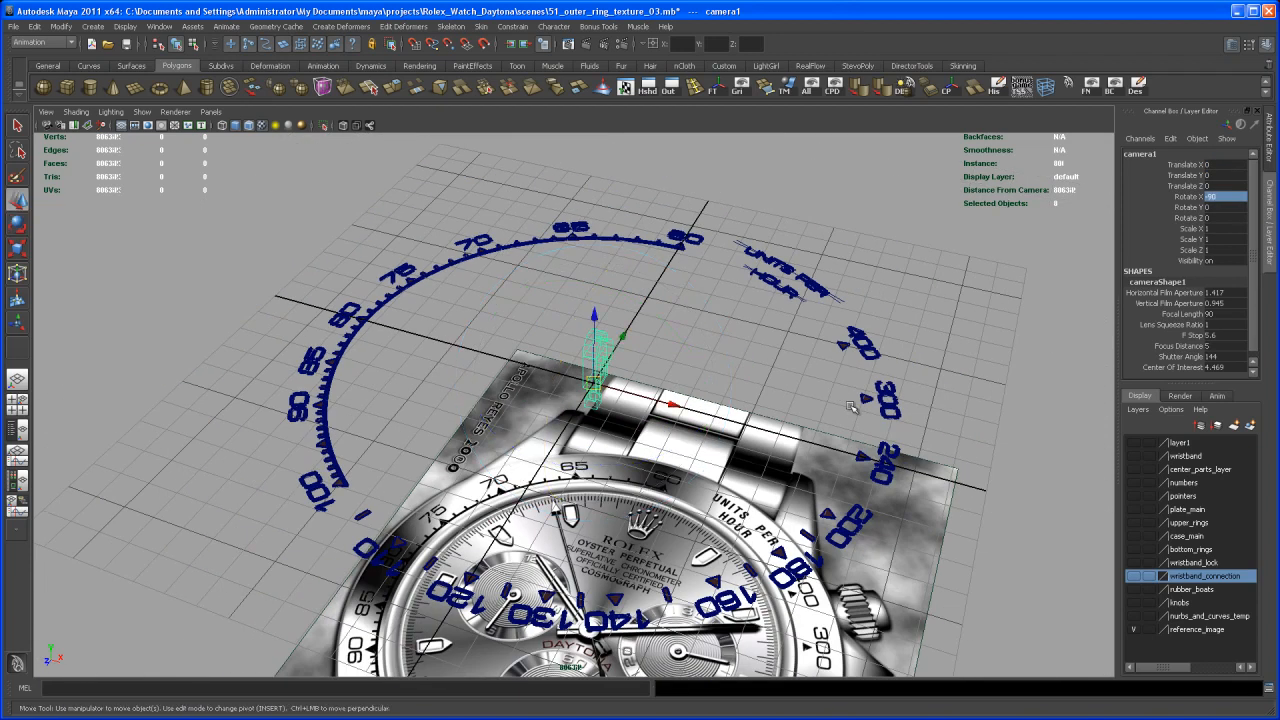
pyautogui.scroll(-3, 846, 399)
pyautogui.scroll(-3, 636, 274)
pyautogui.moveTo(587, 330); pyautogui.dragTo(588, 164)
pyautogui.keyDown('alt'); pyautogui.moveTo(656, 290); pyautogui.dragTo(687, 382, button='middle'); pyautogui.keyUp('alt')
pyautogui.moveTo(627, 276); pyautogui.dragTo(628, 176)
pyautogui.keyDown('alt'); pyautogui.moveTo(746, 314); pyautogui.dragTo(795, 336, button='middle'); pyautogui.keyUp('alt')
pyautogui.scroll(-2, 795, 336)
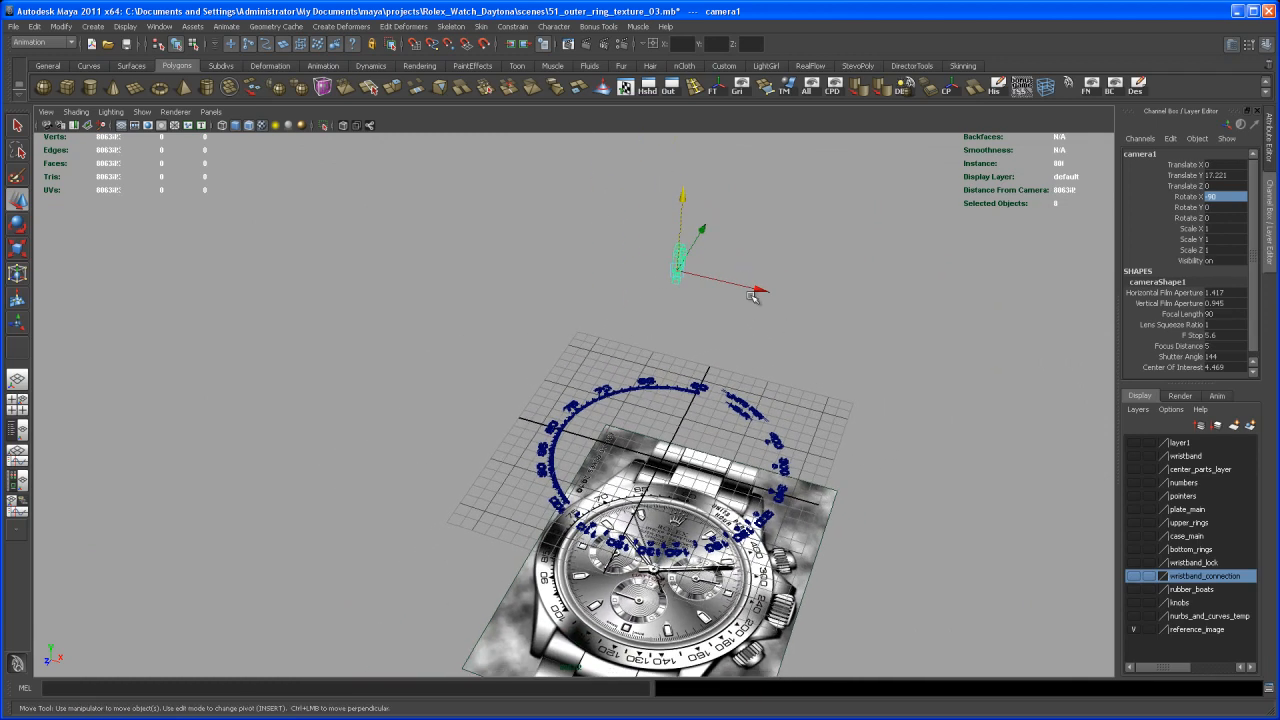
pyautogui.moveTo(679, 208); pyautogui.dragTo(680, 161)
pyautogui.keyDown('alt'); pyautogui.moveTo(726, 274); pyautogui.dragTo(755, 310, button='middle'); pyautogui.keyUp('alt')
pyautogui.keyDown('alt'); pyautogui.moveTo(755, 309); pyautogui.dragTo(763, 304); pyautogui.keyUp('alt')
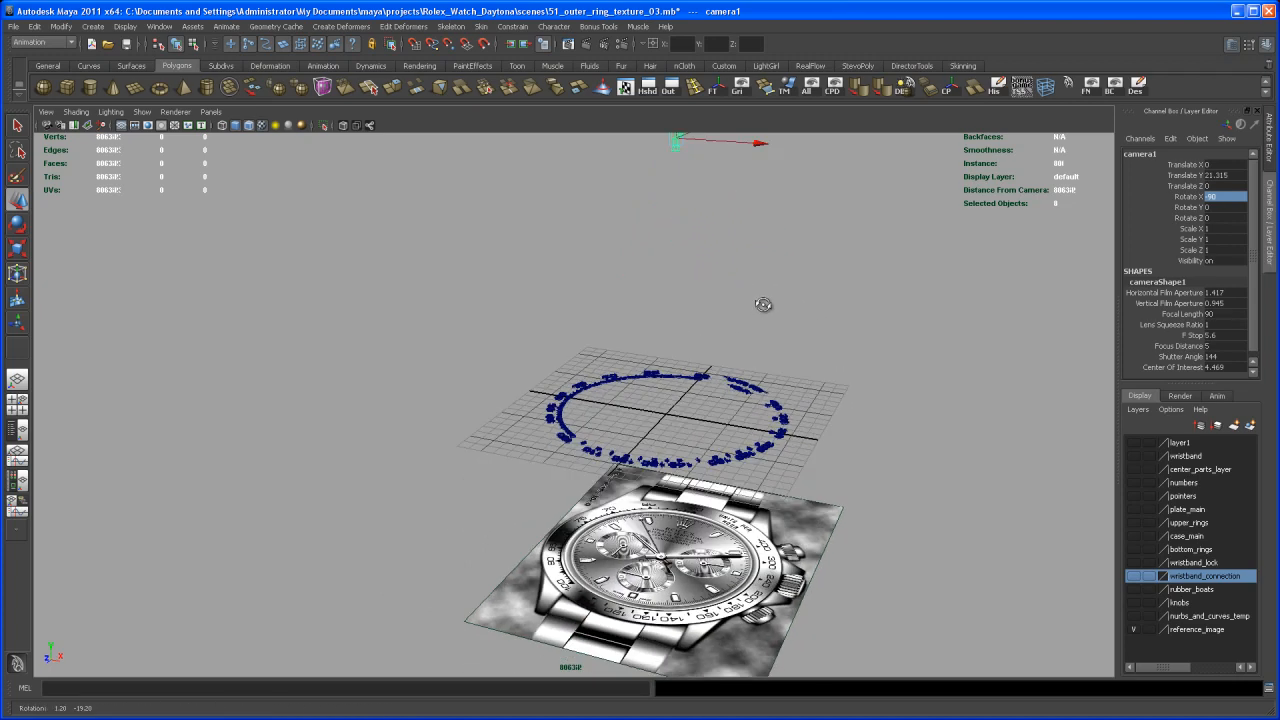
# Examine the ring markings and the overhead camera's position relative to them
pyautogui.keyDown('alt'); pyautogui.moveTo(763, 304); pyautogui.dragTo(730, 261, button='middle'); pyautogui.keyUp('alt')
pyautogui.moveTo(460, 260); pyautogui.dragTo(855, 428)
pyautogui.moveTo(757, 380); pyautogui.dragTo(851, 662, button='right')
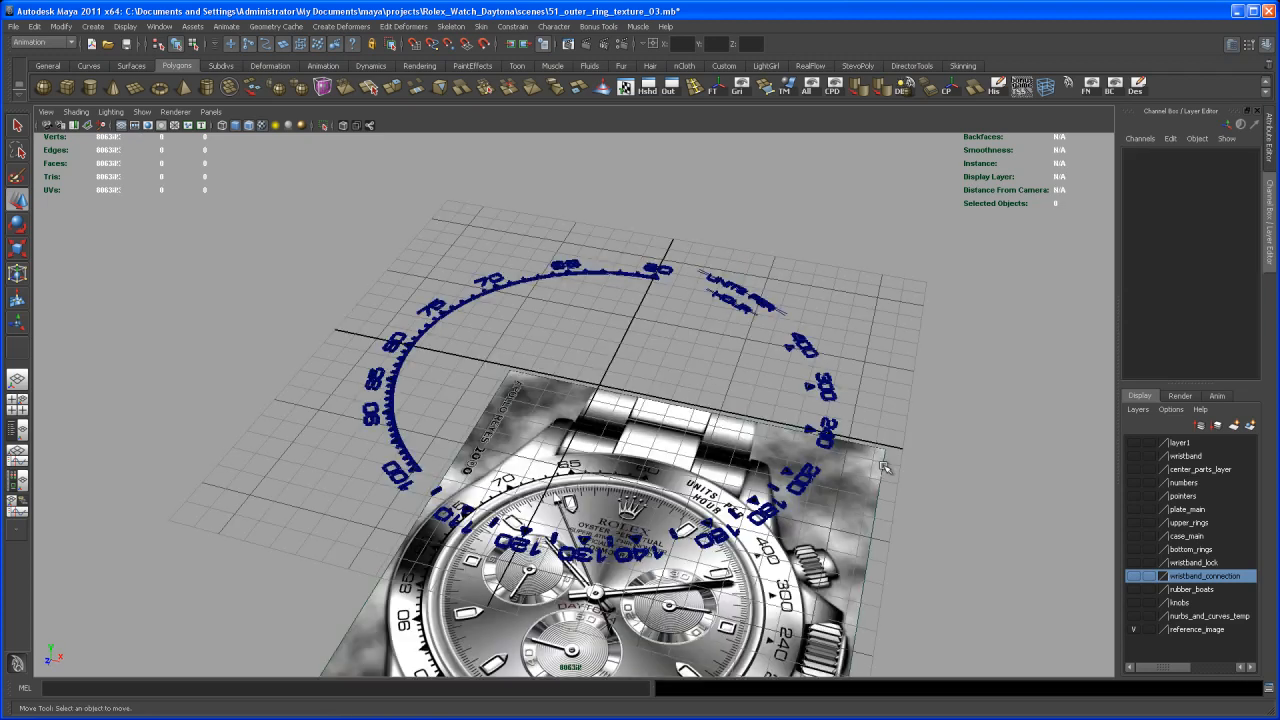
pyautogui.keyDown('alt'); pyautogui.moveTo(860, 466); pyautogui.dragTo(815, 421, button='right'); pyautogui.keyUp('alt')
pyautogui.keyDown('alt'); pyautogui.moveTo(815, 421); pyautogui.dragTo(845, 457); pyautogui.keyUp('alt')
pyautogui.keyDown('alt'); pyautogui.moveTo(851, 454); pyautogui.dragTo(795, 427, button='right'); pyautogui.keyUp('alt')
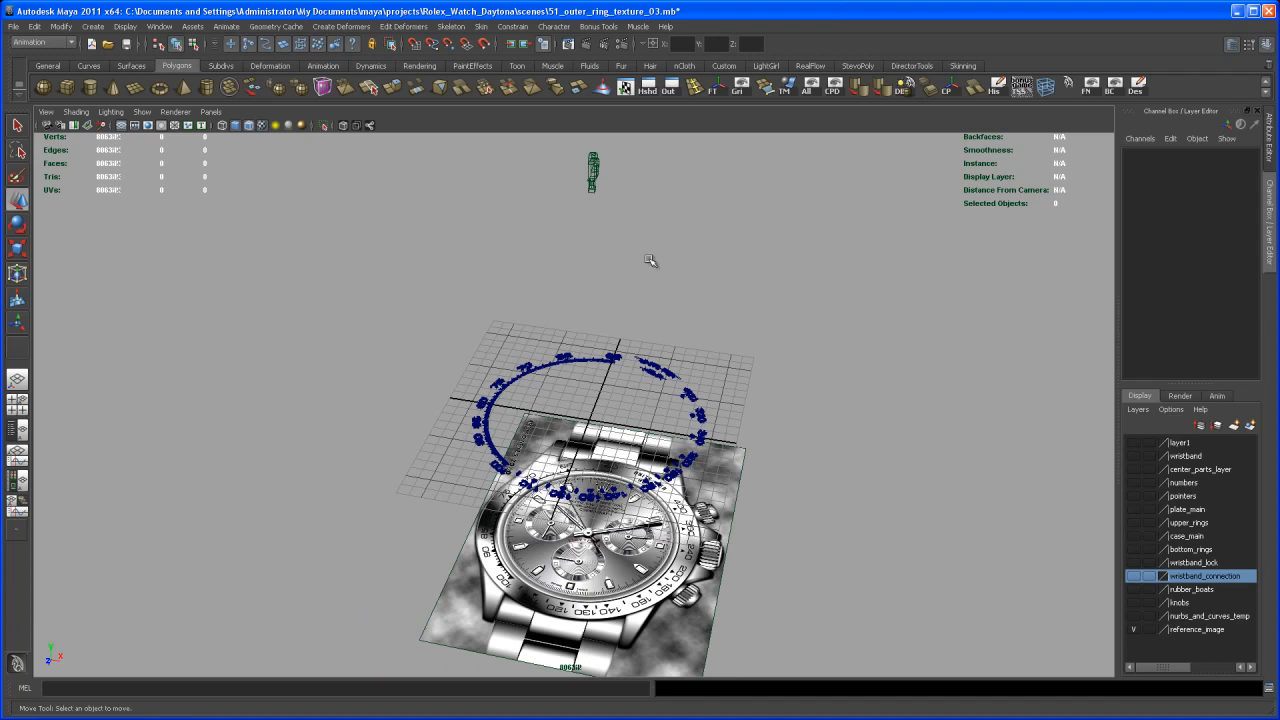